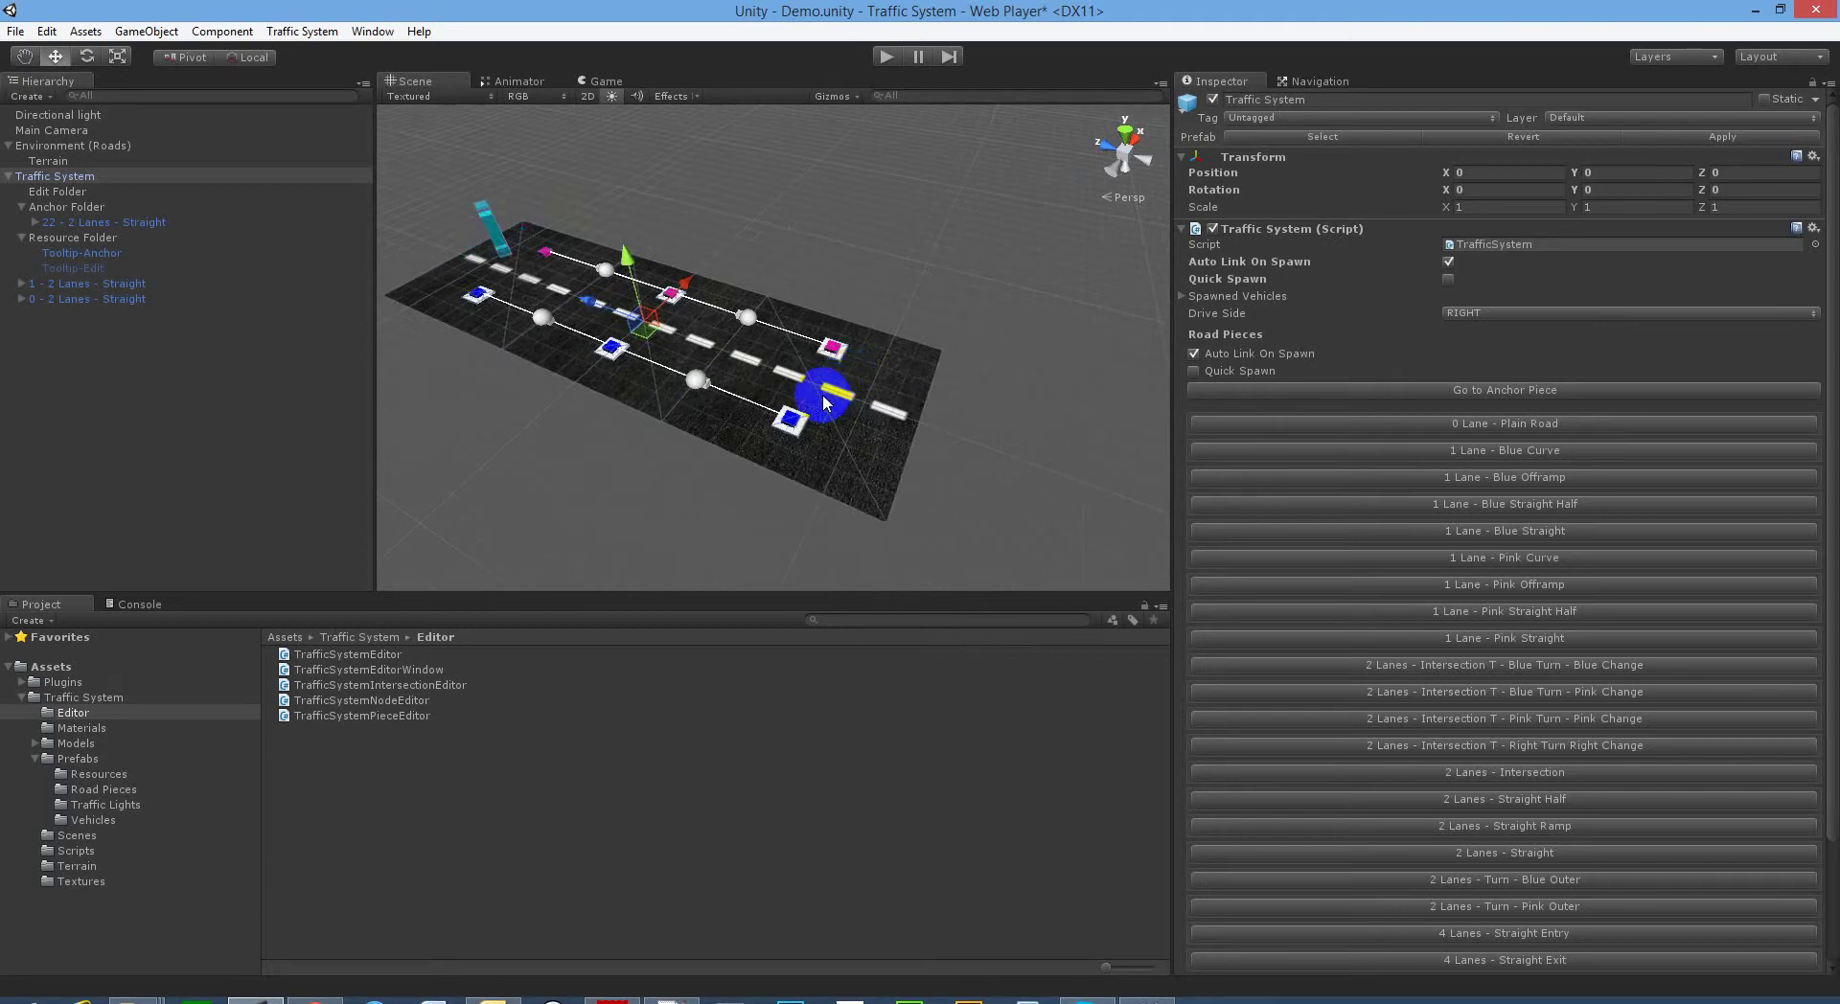
- Make the end straight piece '1 - 2 Lanes - Straight' the Traffic System anchor
{"action": "mouse_move", "coordinate": [822, 394]}
{"action": "left_mouse_down", "text": "alt"}
{"action": "mouse_move", "coordinate": [568, 399]}
{"action": "mouse_move", "coordinate": [911, 377]}
{"action": "mouse_move", "coordinate": [760, 385]}
{"action": "mouse_move", "coordinate": [866, 370]}
{"action": "mouse_move", "coordinate": [604, 299]}
{"action": "left_mouse_up", "text": "alt"}
{"action": "left_click", "coordinate": [525, 319]}
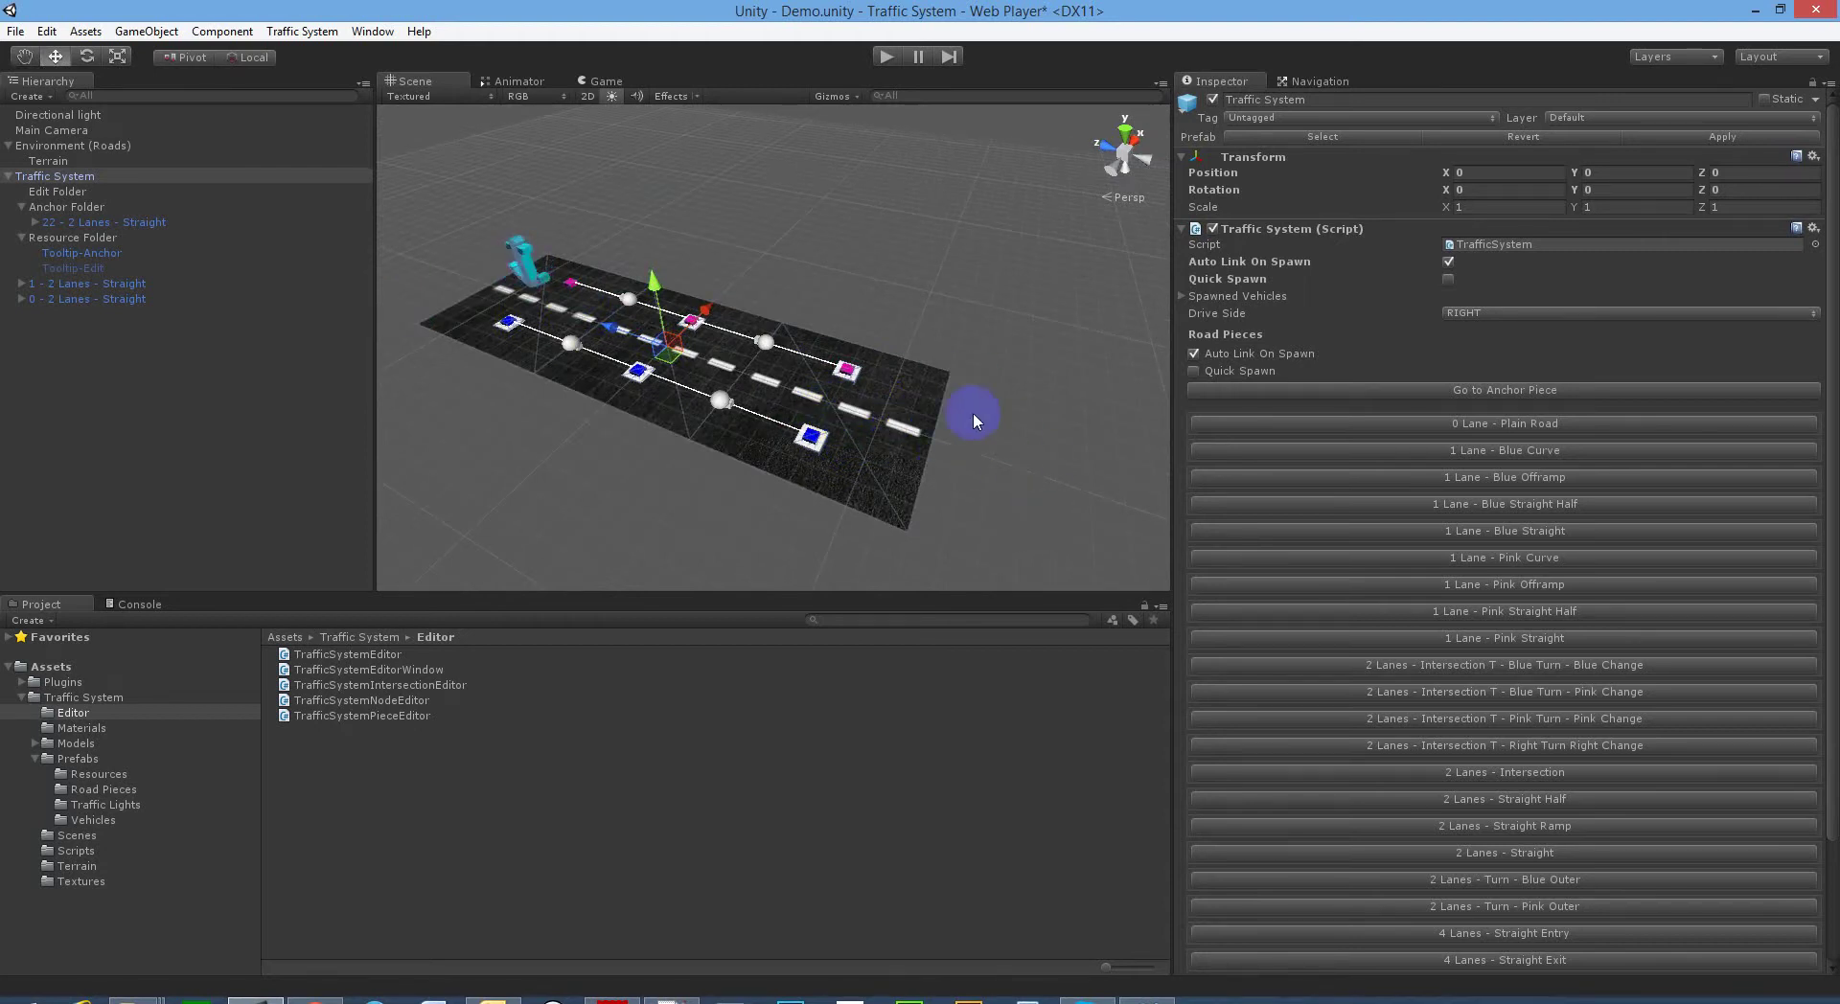
{"action": "left_click", "coordinate": [866, 428]}
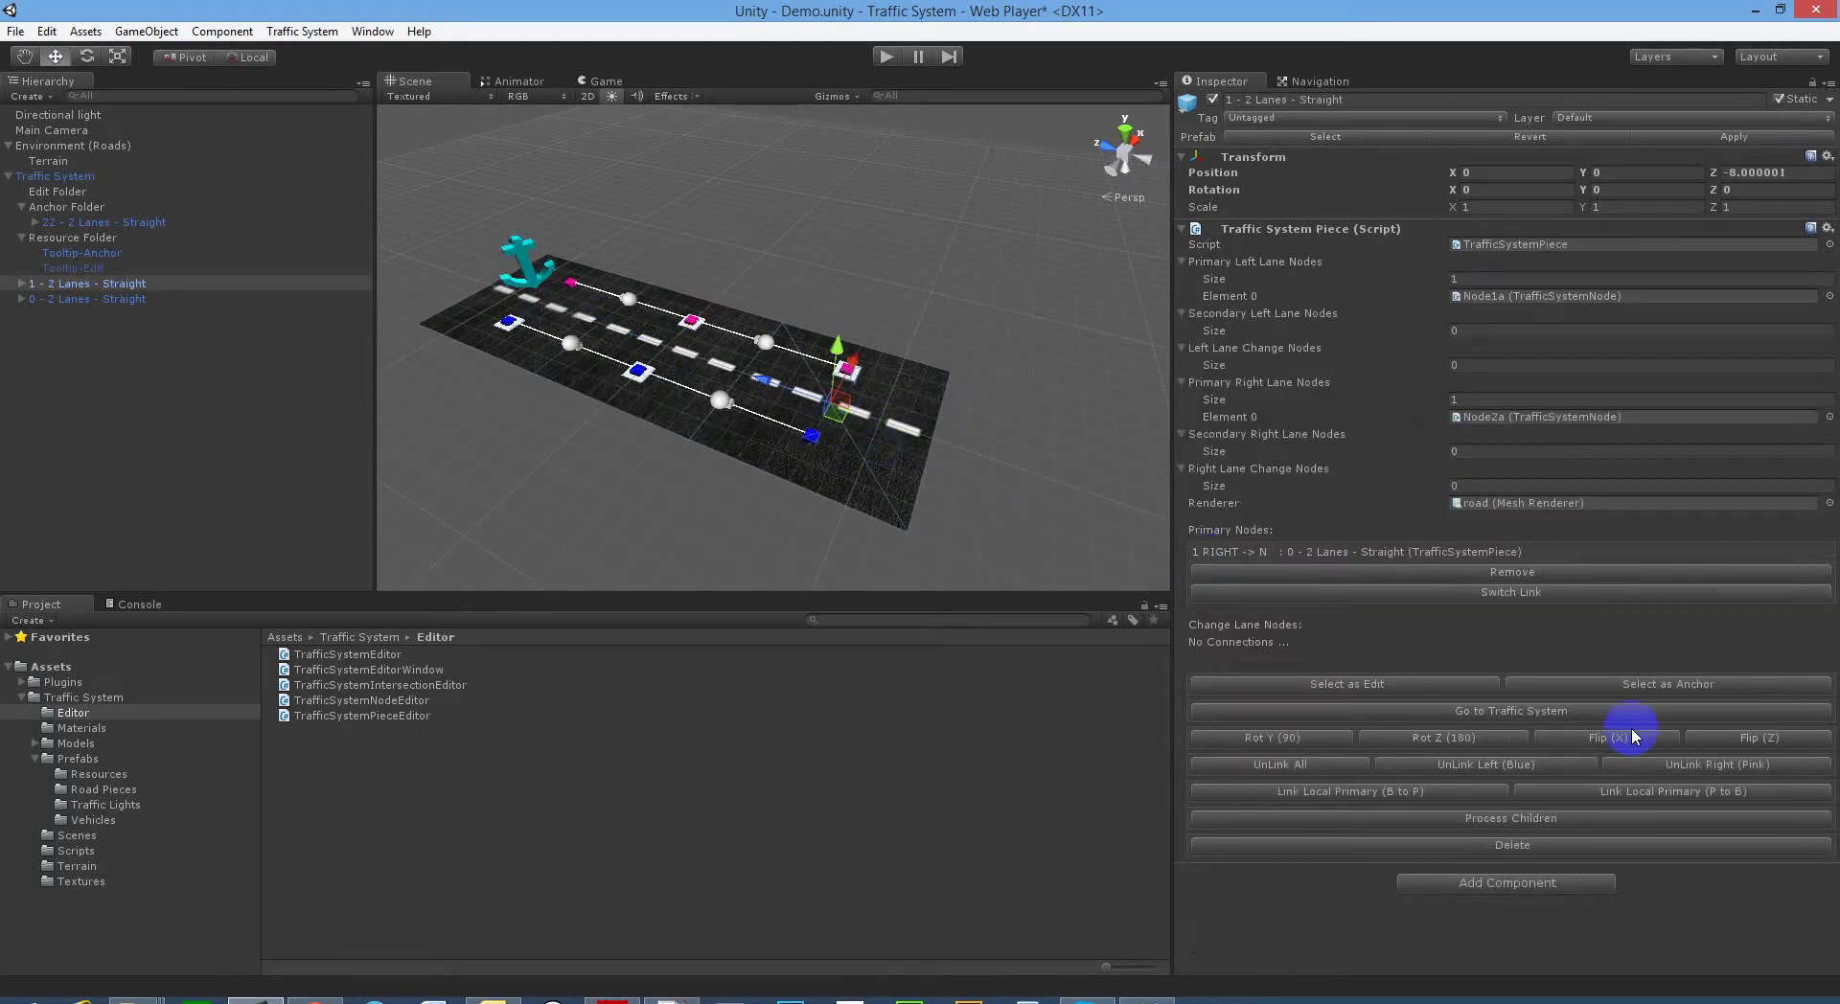
{"action": "left_click", "coordinate": [1625, 686]}
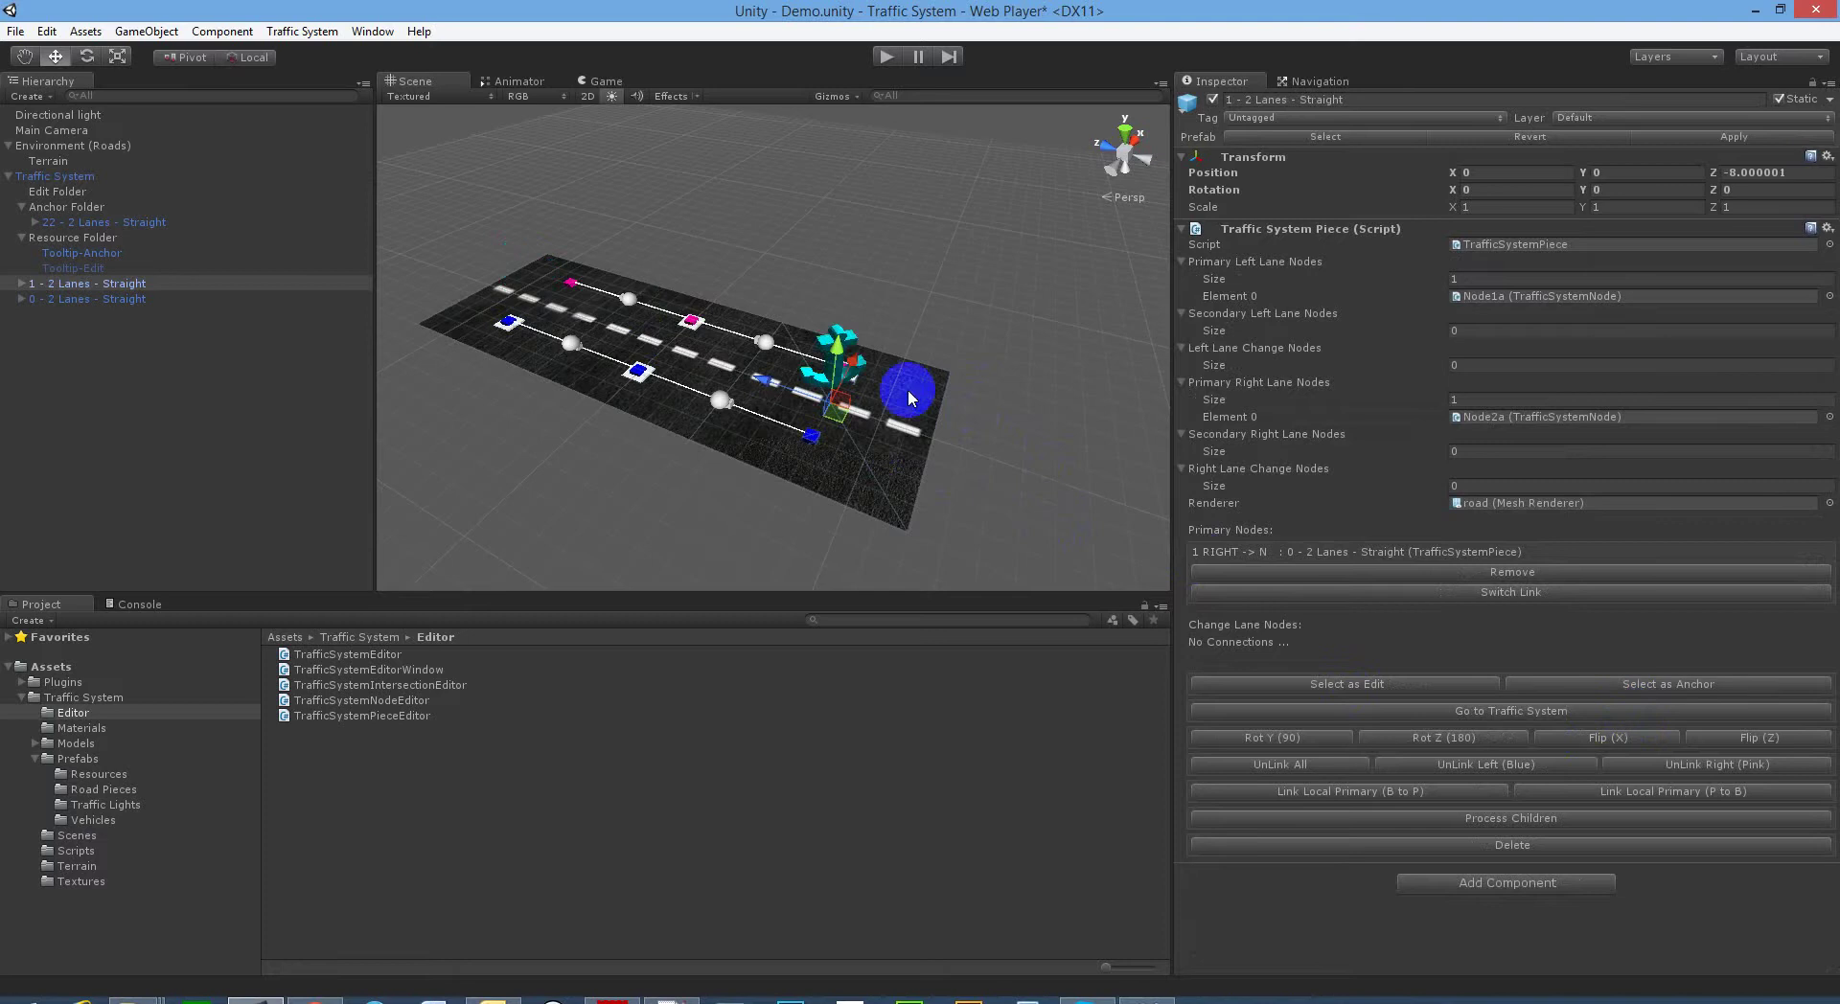
{"action": "left_click_drag", "start_coordinate": [882, 390], "coordinate": [863, 415], "text": "alt"}
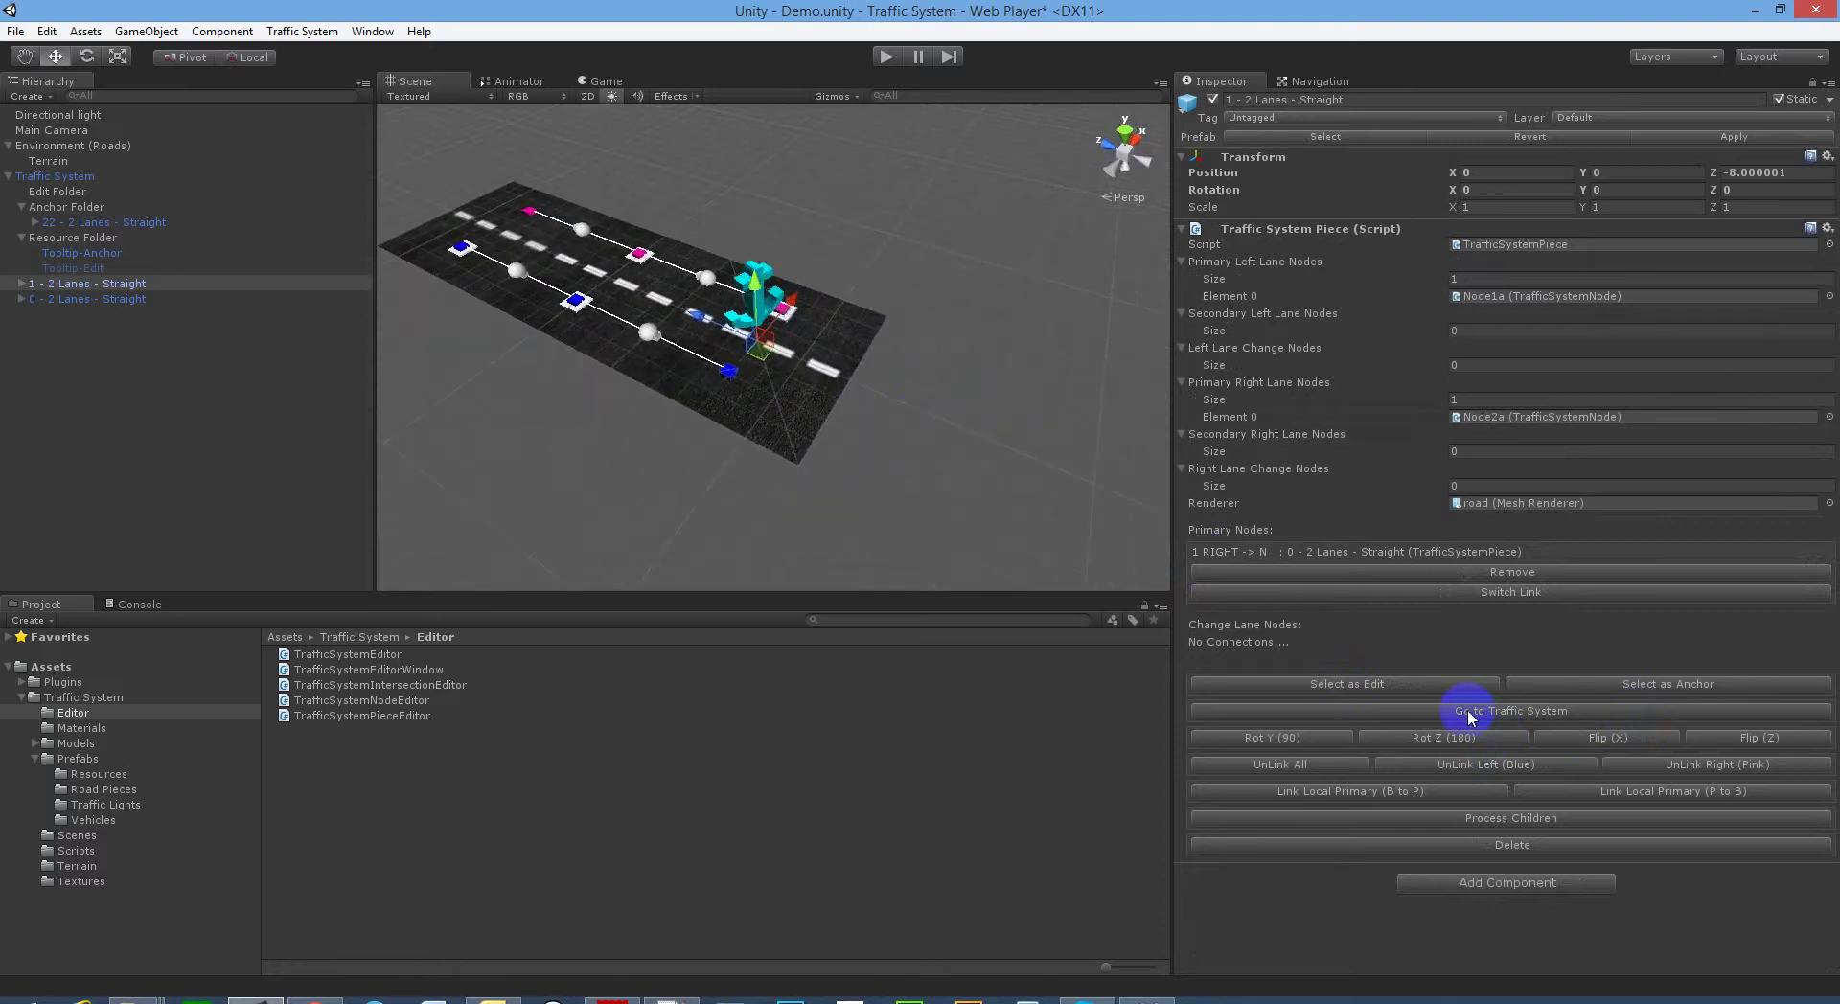
{"action": "left_click", "coordinate": [1504, 713]}
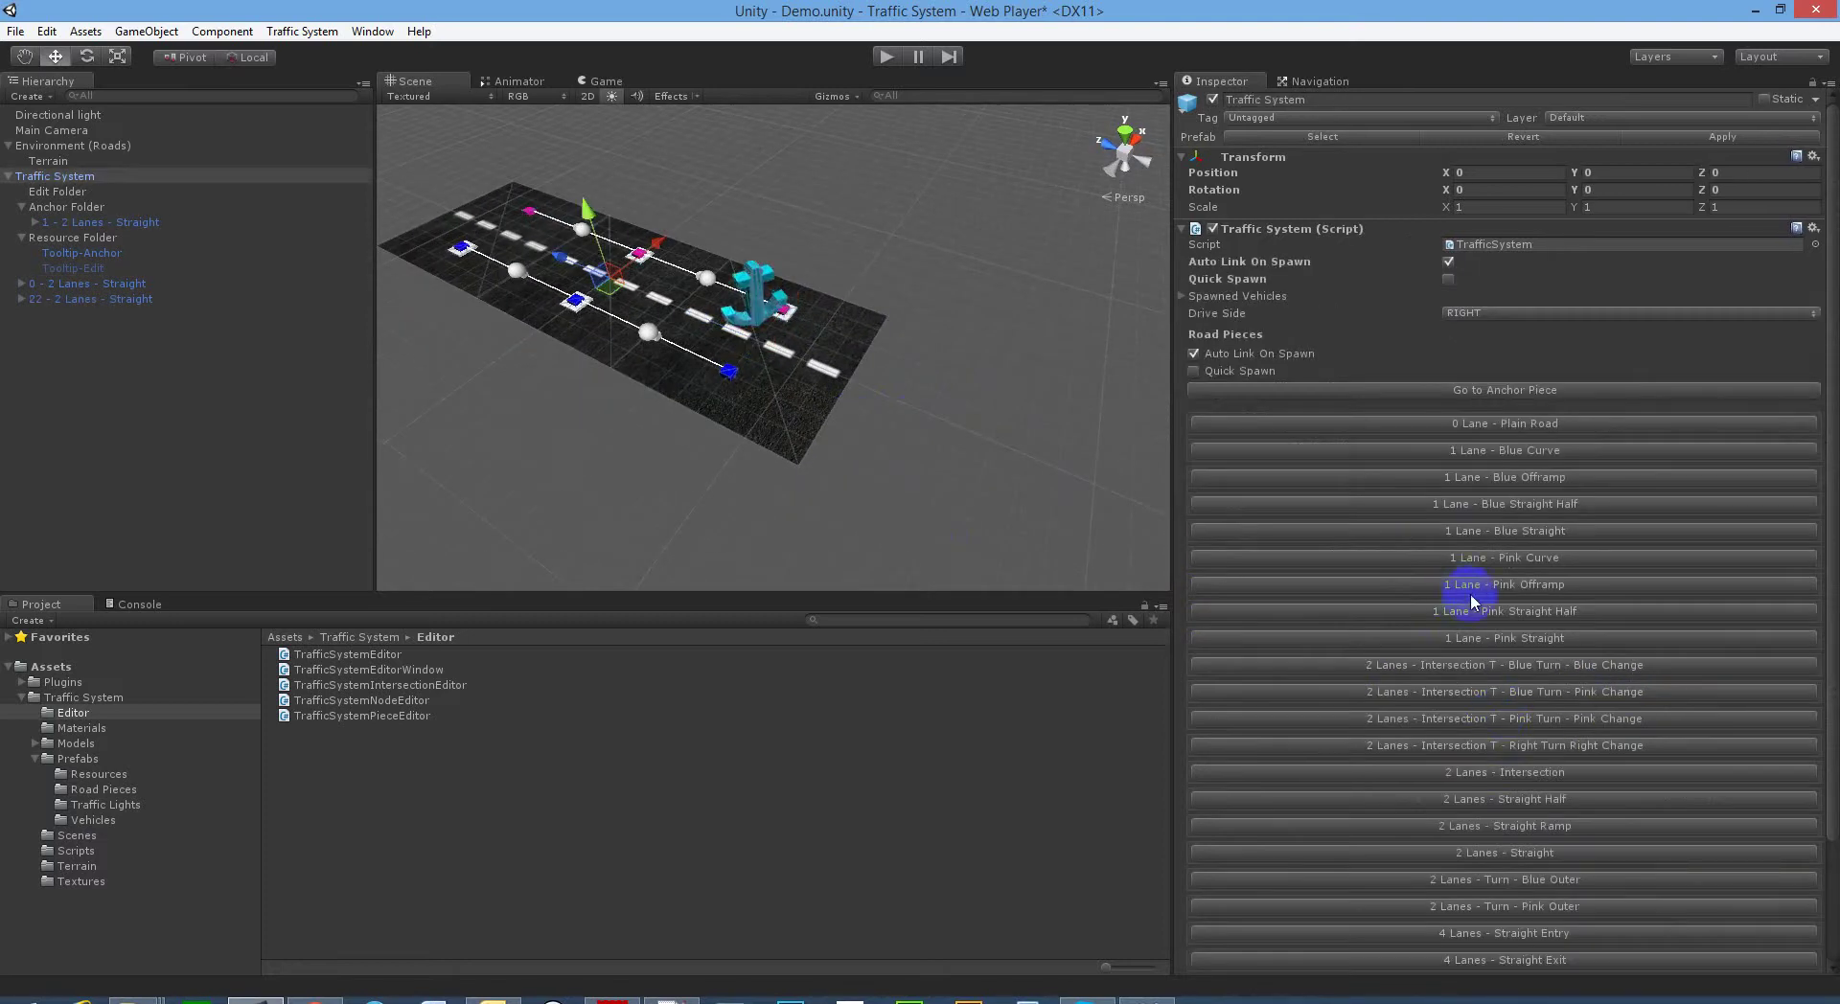
{"action": "left_click_drag", "start_coordinate": [992, 477], "coordinate": [732, 342], "text": "alt"}
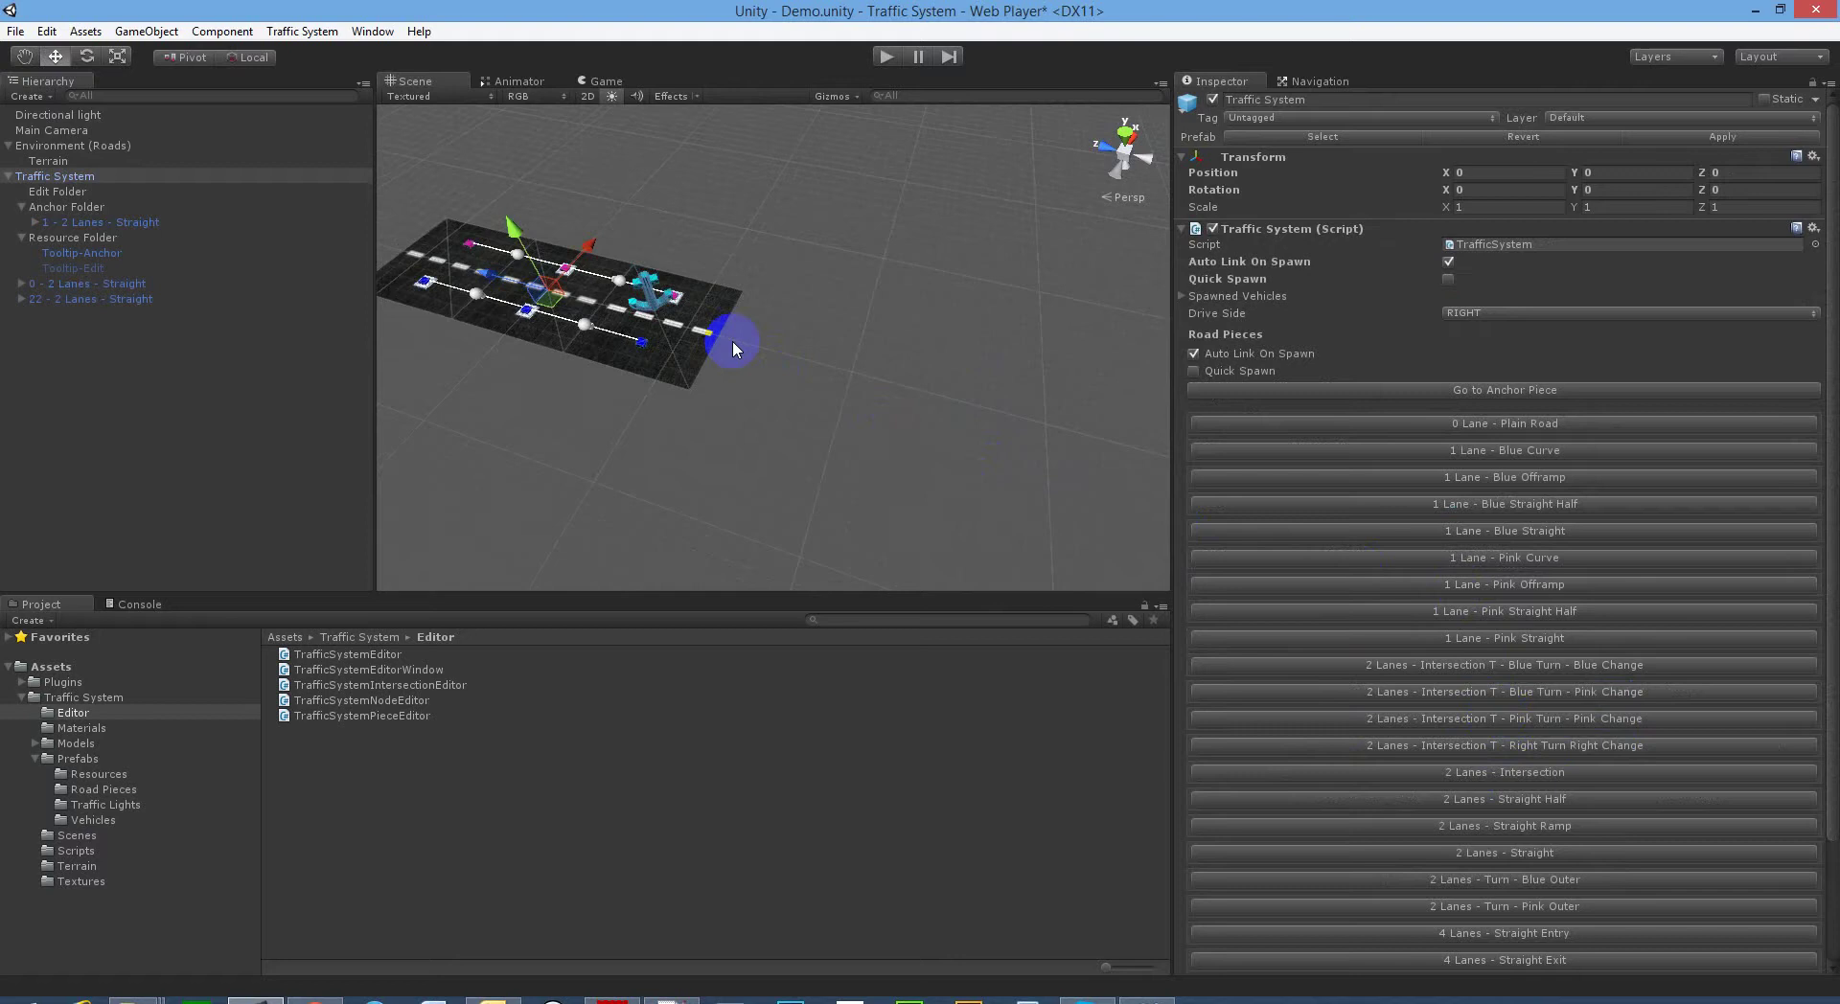
{"action": "left_click", "coordinate": [700, 337]}
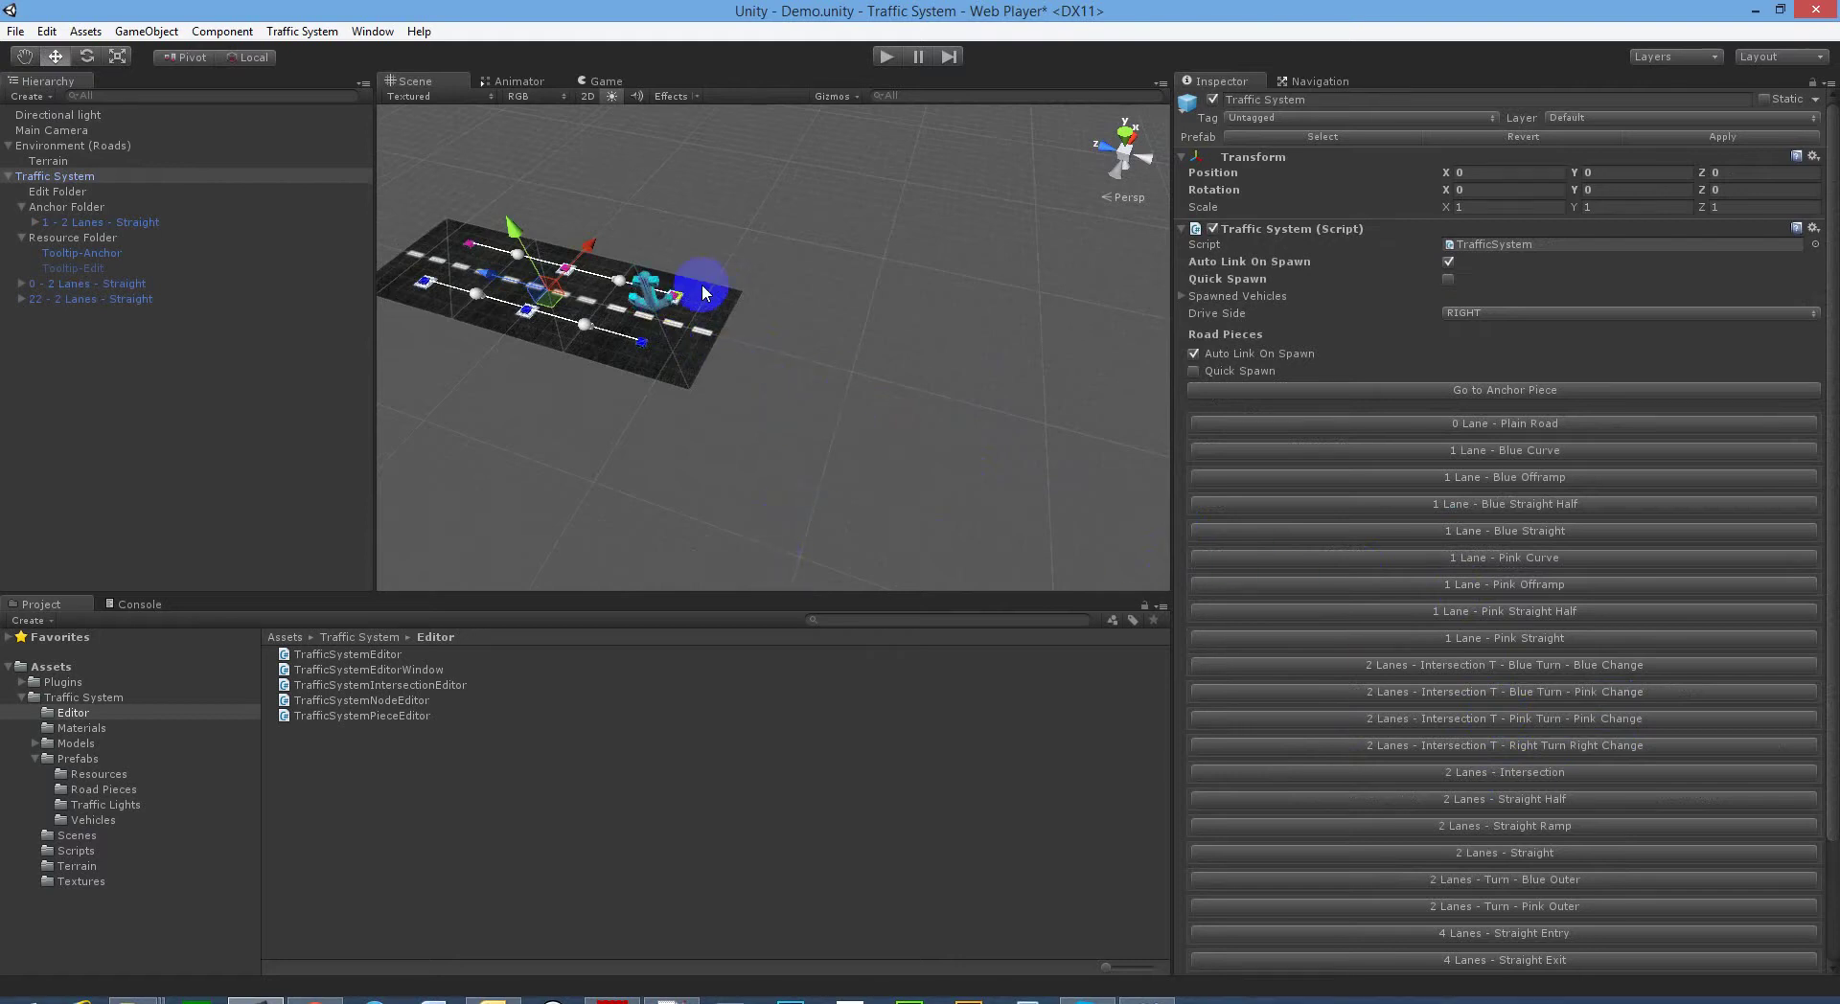
{"action": "left_click", "coordinate": [675, 333]}
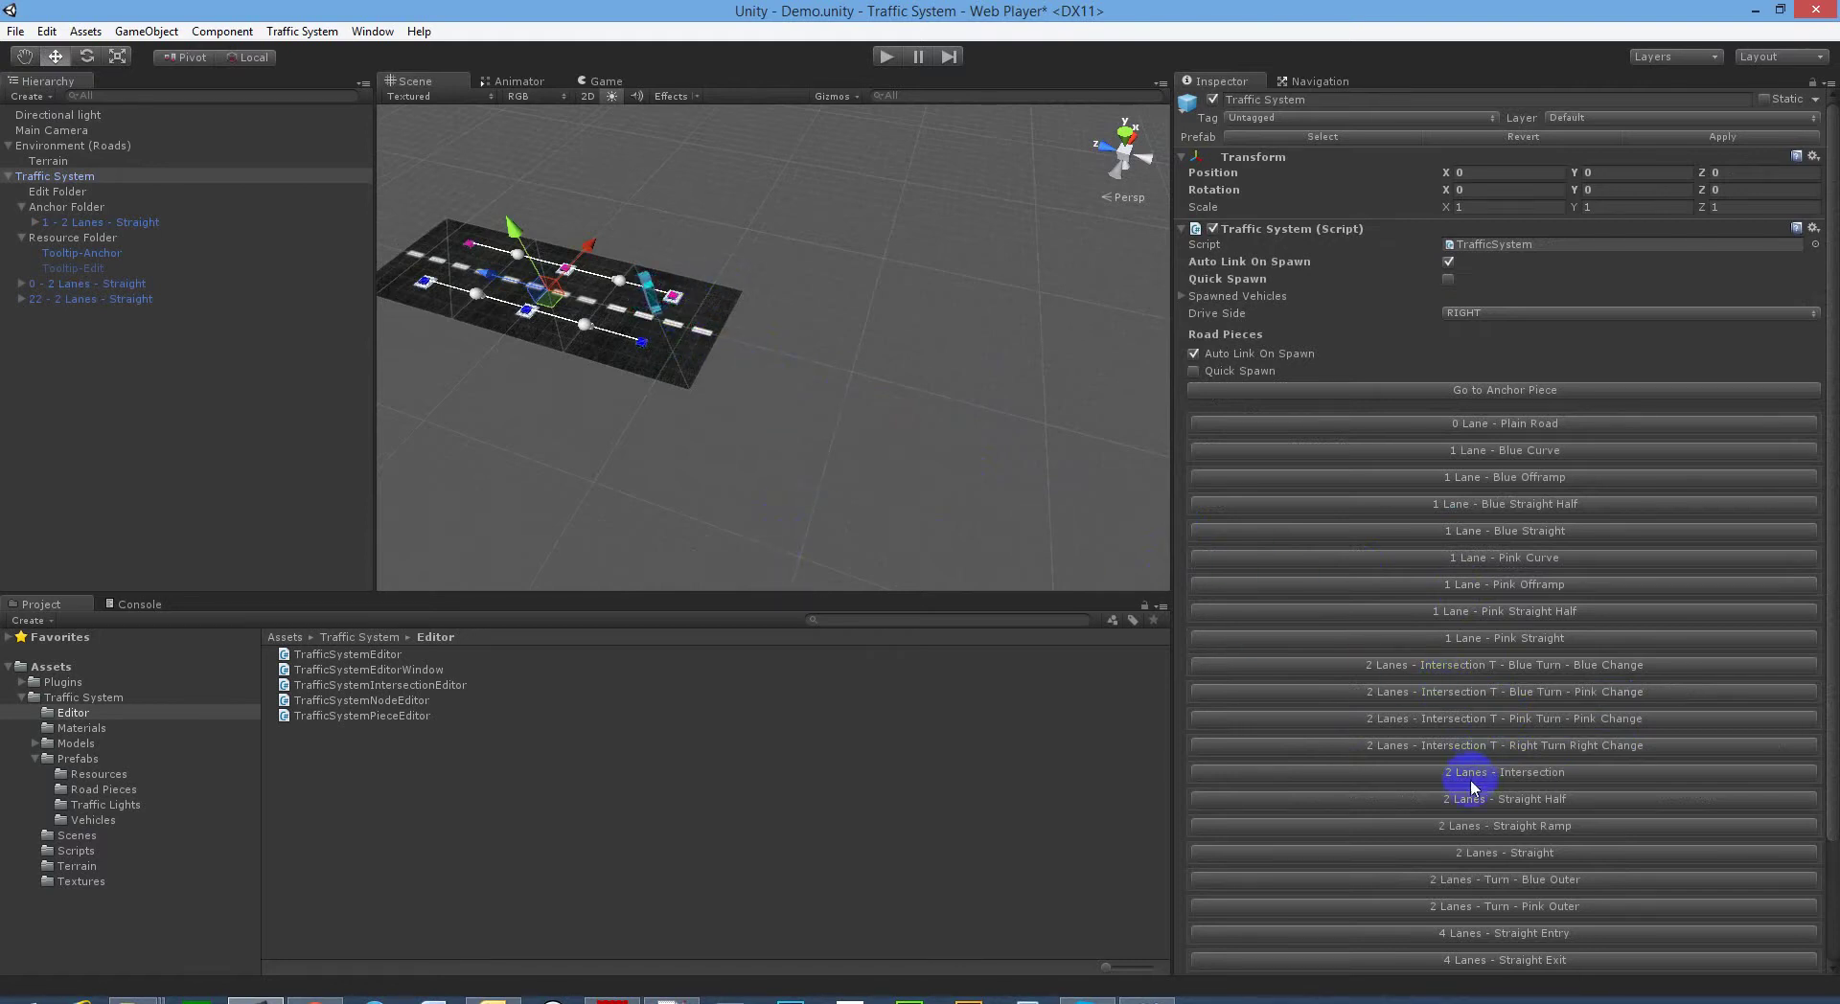
{"action": "scroll", "coordinate": [1474, 788], "scroll_direction": "down", "scroll_amount": 3}
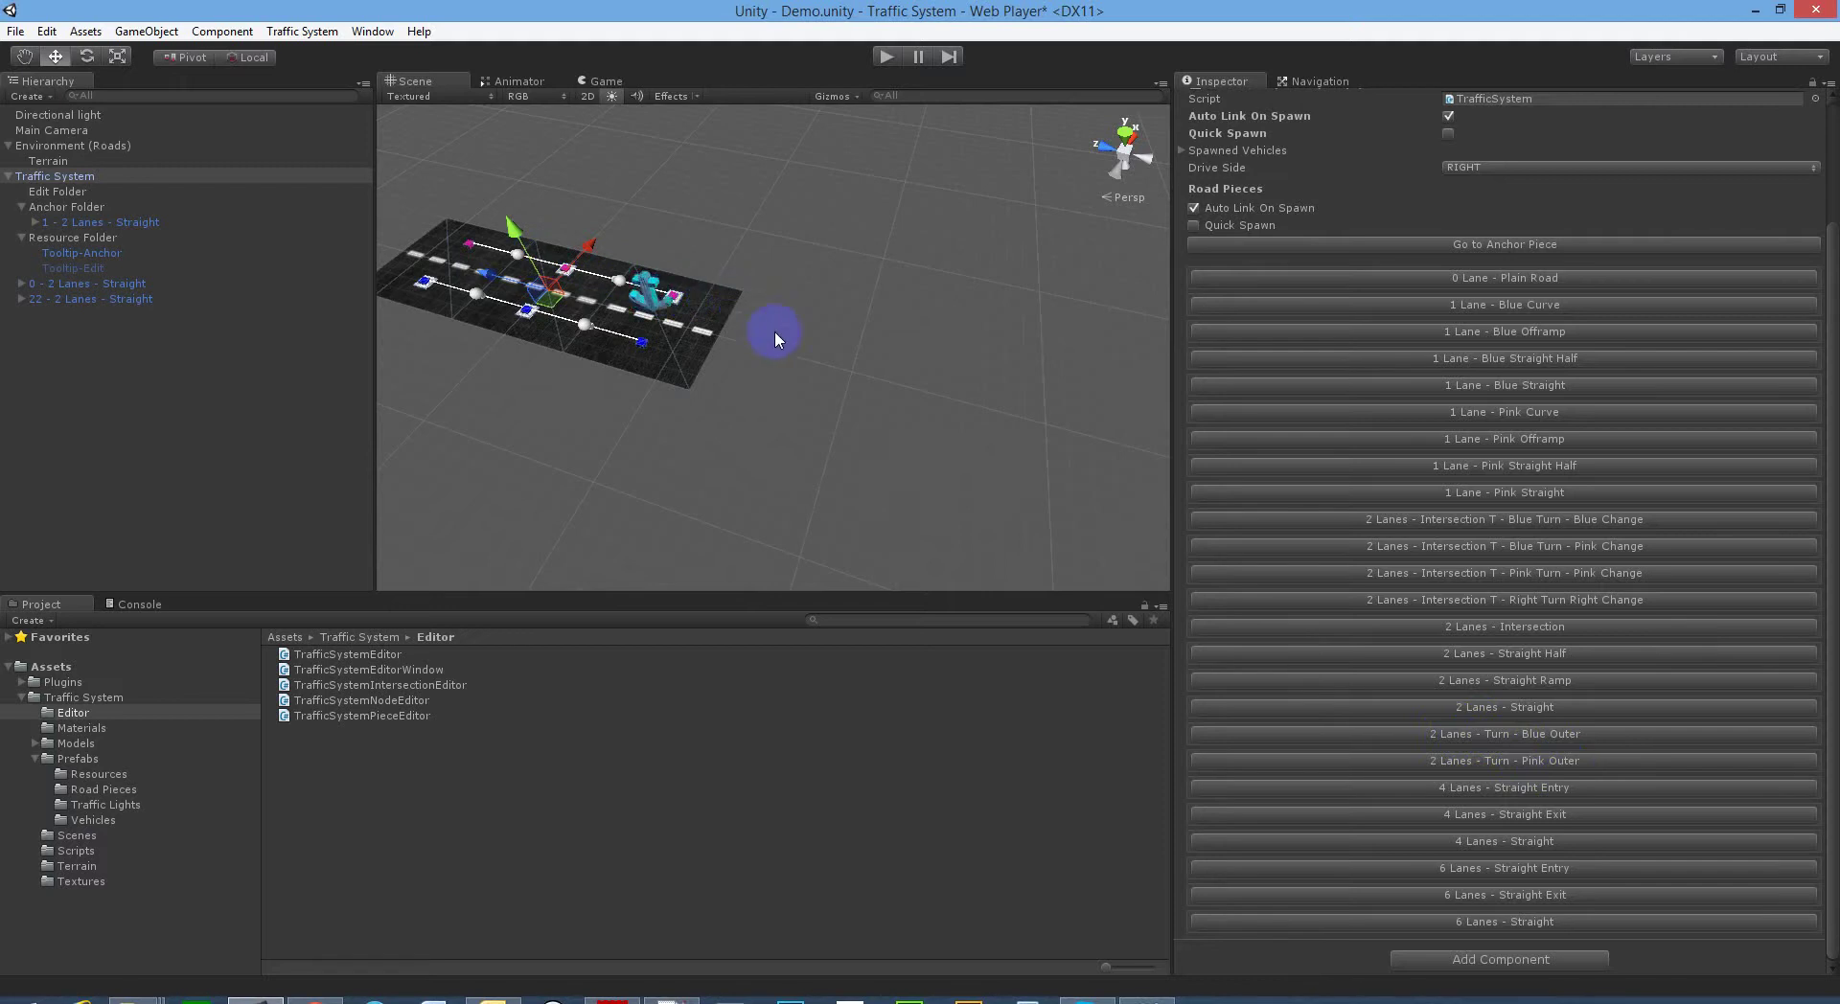
- Add a '2 Lanes - Turn - Pink Outer' piece at the anchored road end and inspect it up close
{"action": "left_click", "coordinate": [1527, 762]}
{"action": "scroll", "coordinate": [805, 421], "scroll_direction": "up", "scroll_amount": 3}
{"action": "left_click_drag", "start_coordinate": [813, 430], "coordinate": [883, 430], "text": "alt"}
{"action": "scroll", "coordinate": [880, 431], "scroll_direction": "up", "scroll_amount": 3}
{"action": "scroll", "coordinate": [874, 432], "scroll_direction": "up", "scroll_amount": 2}
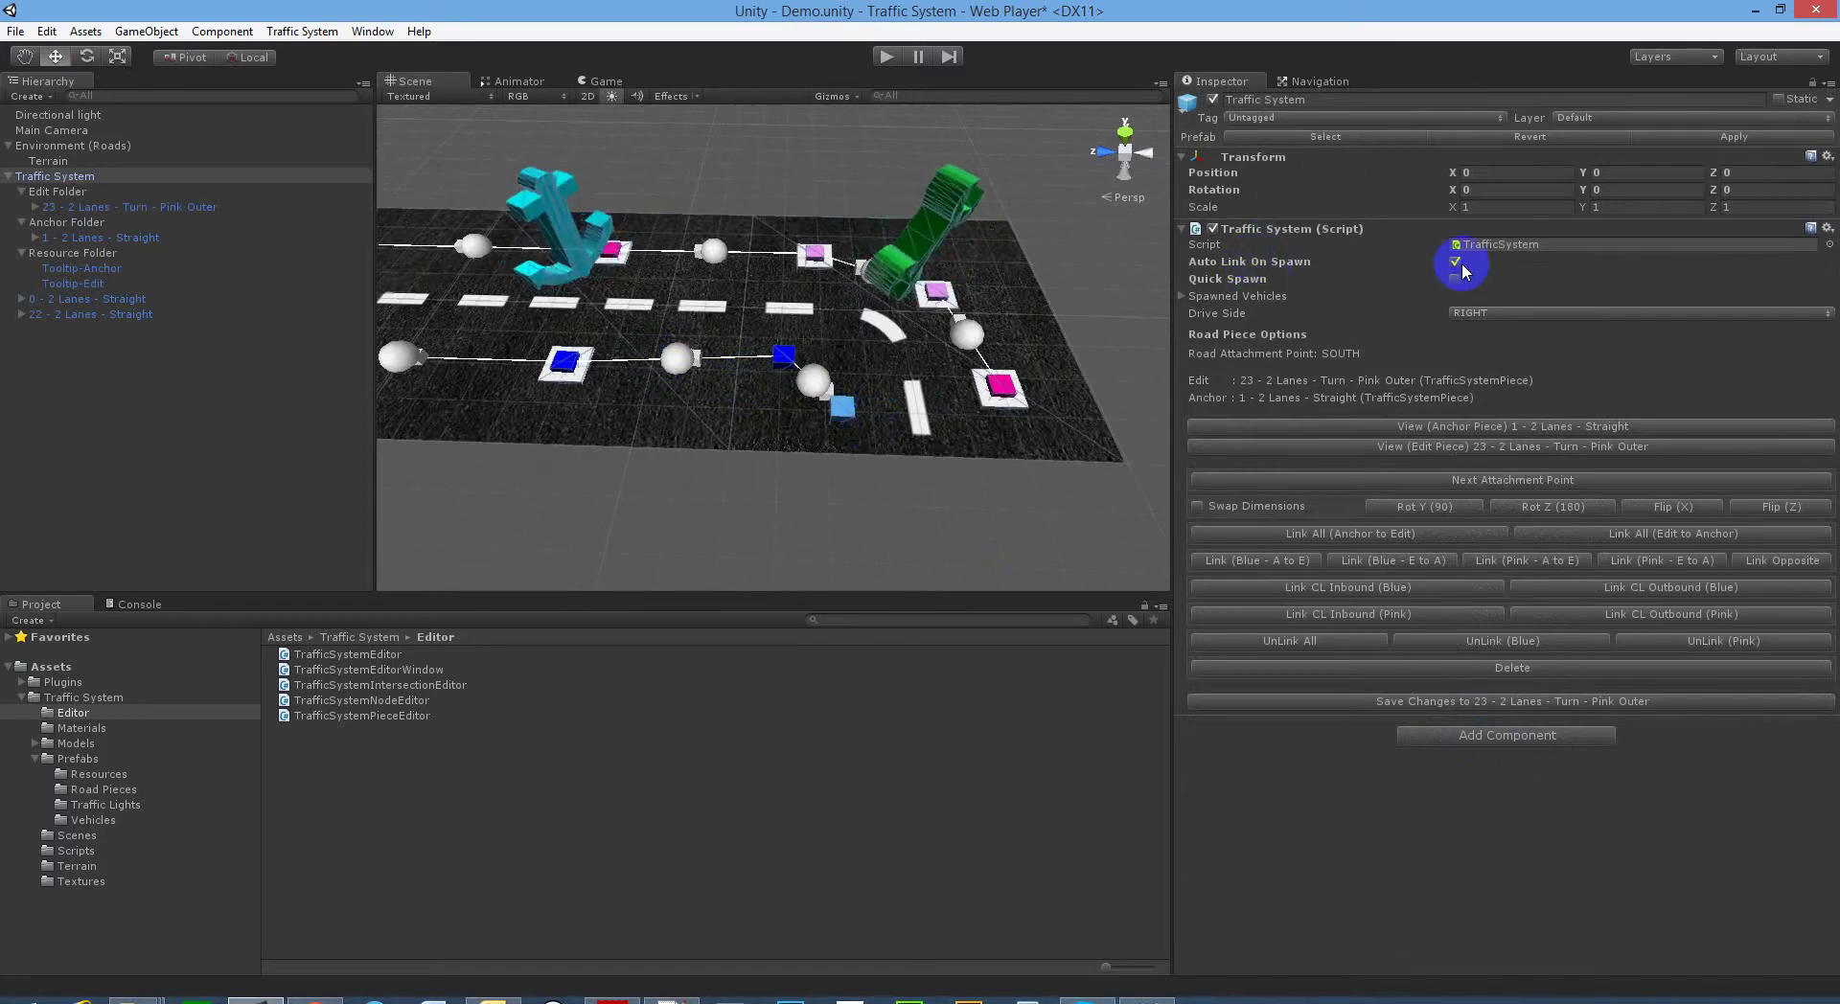
{"action": "scroll", "coordinate": [819, 276], "scroll_direction": "down", "scroll_amount": 3}
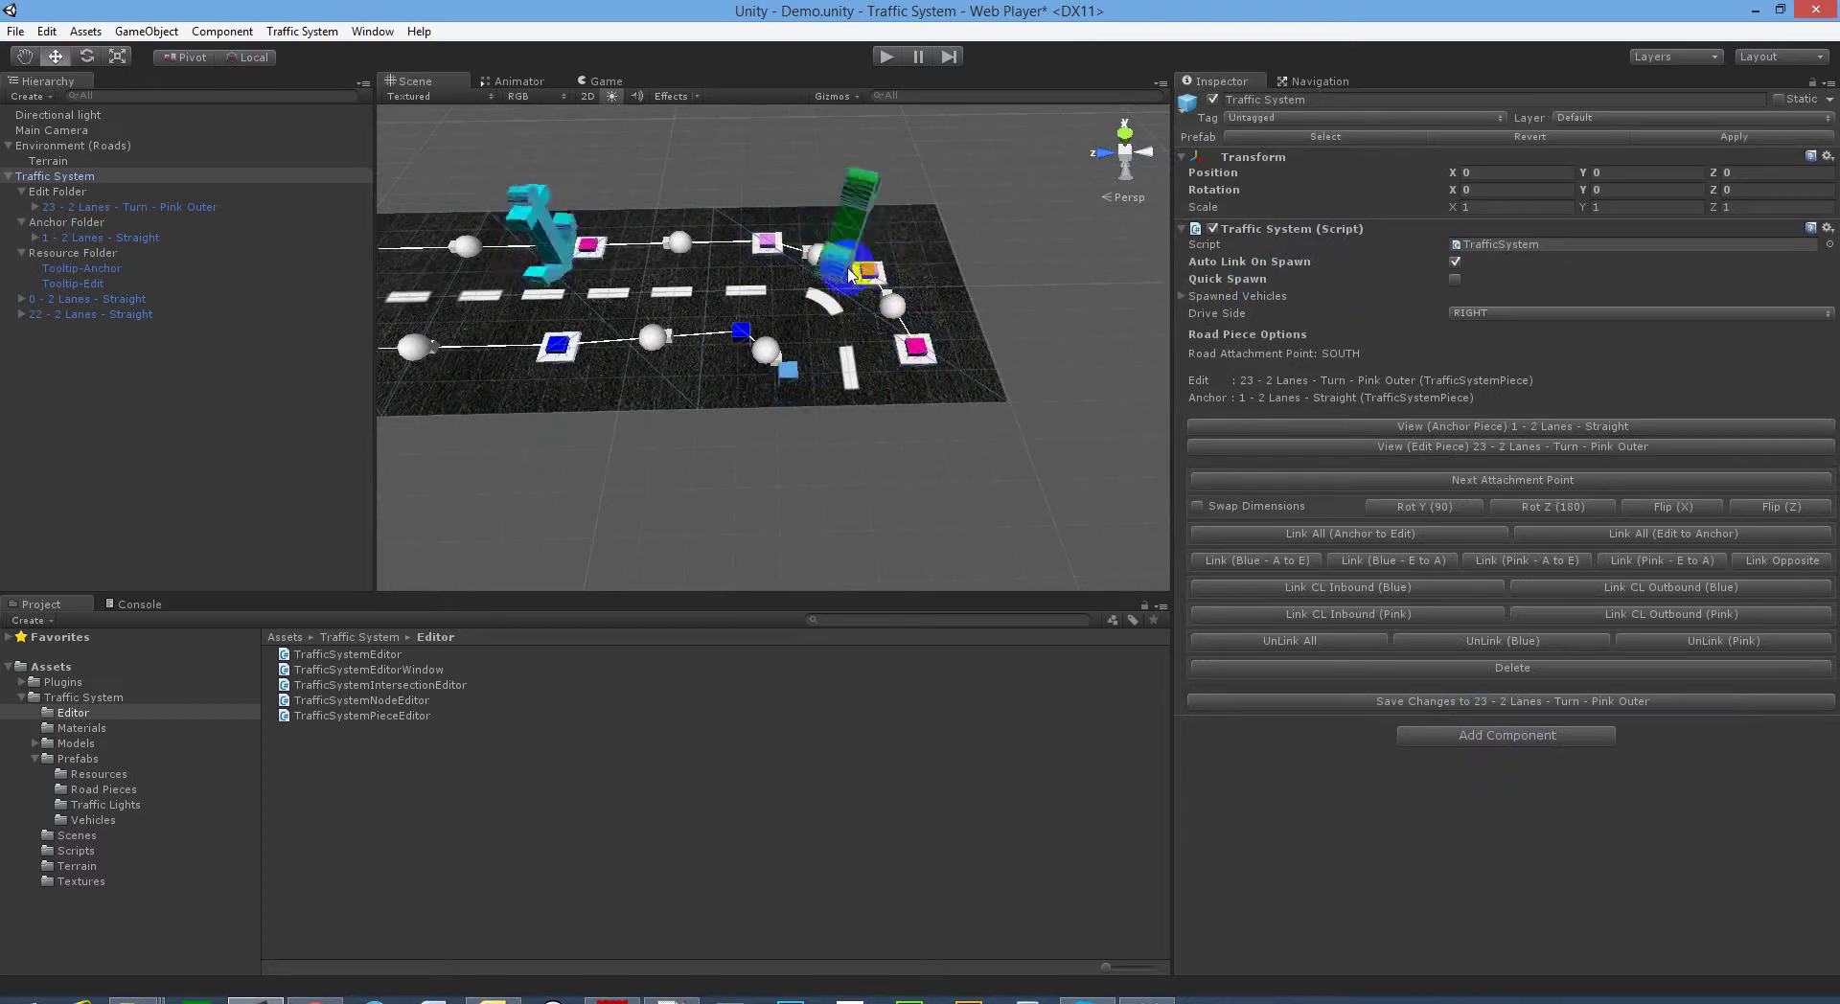
{"action": "left_click_drag", "start_coordinate": [906, 369], "coordinate": [875, 389], "text": "alt"}
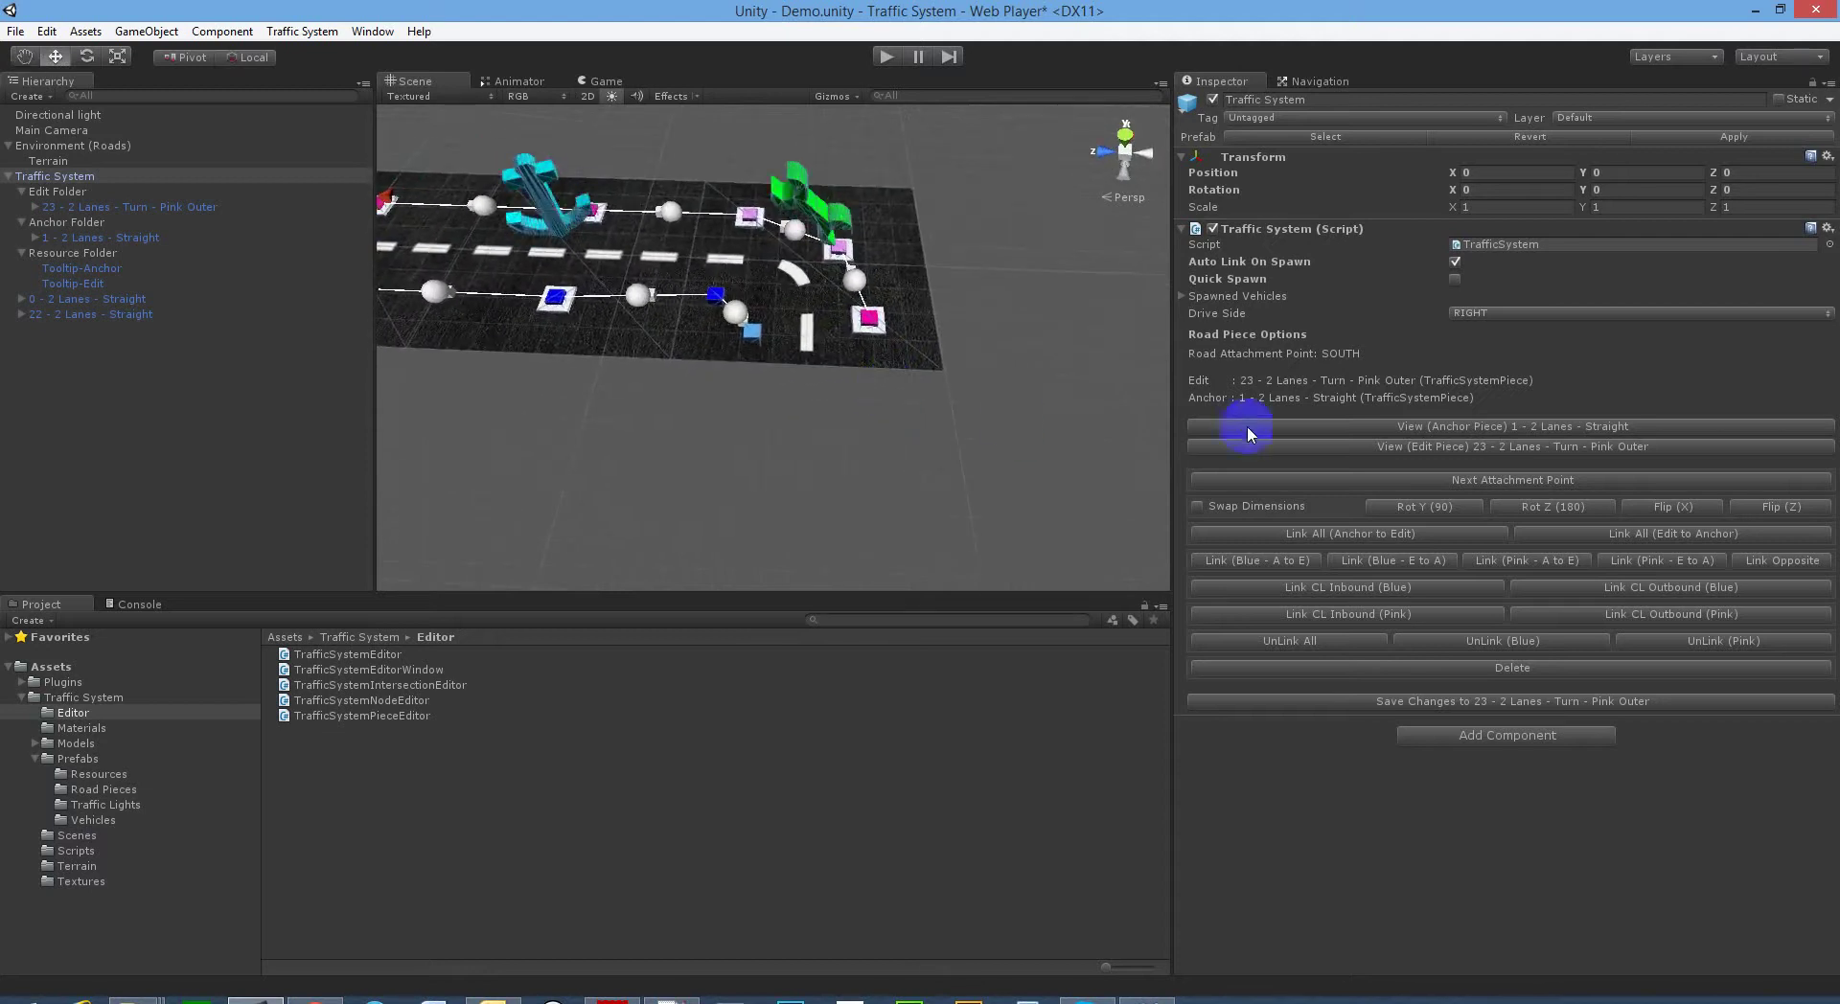
- Save the pink outer turn and attach a '2 Lanes - Straight' piece after it
{"action": "left_click", "coordinate": [1438, 707]}
{"action": "left_click_drag", "start_coordinate": [945, 369], "coordinate": [727, 345], "text": "alt"}
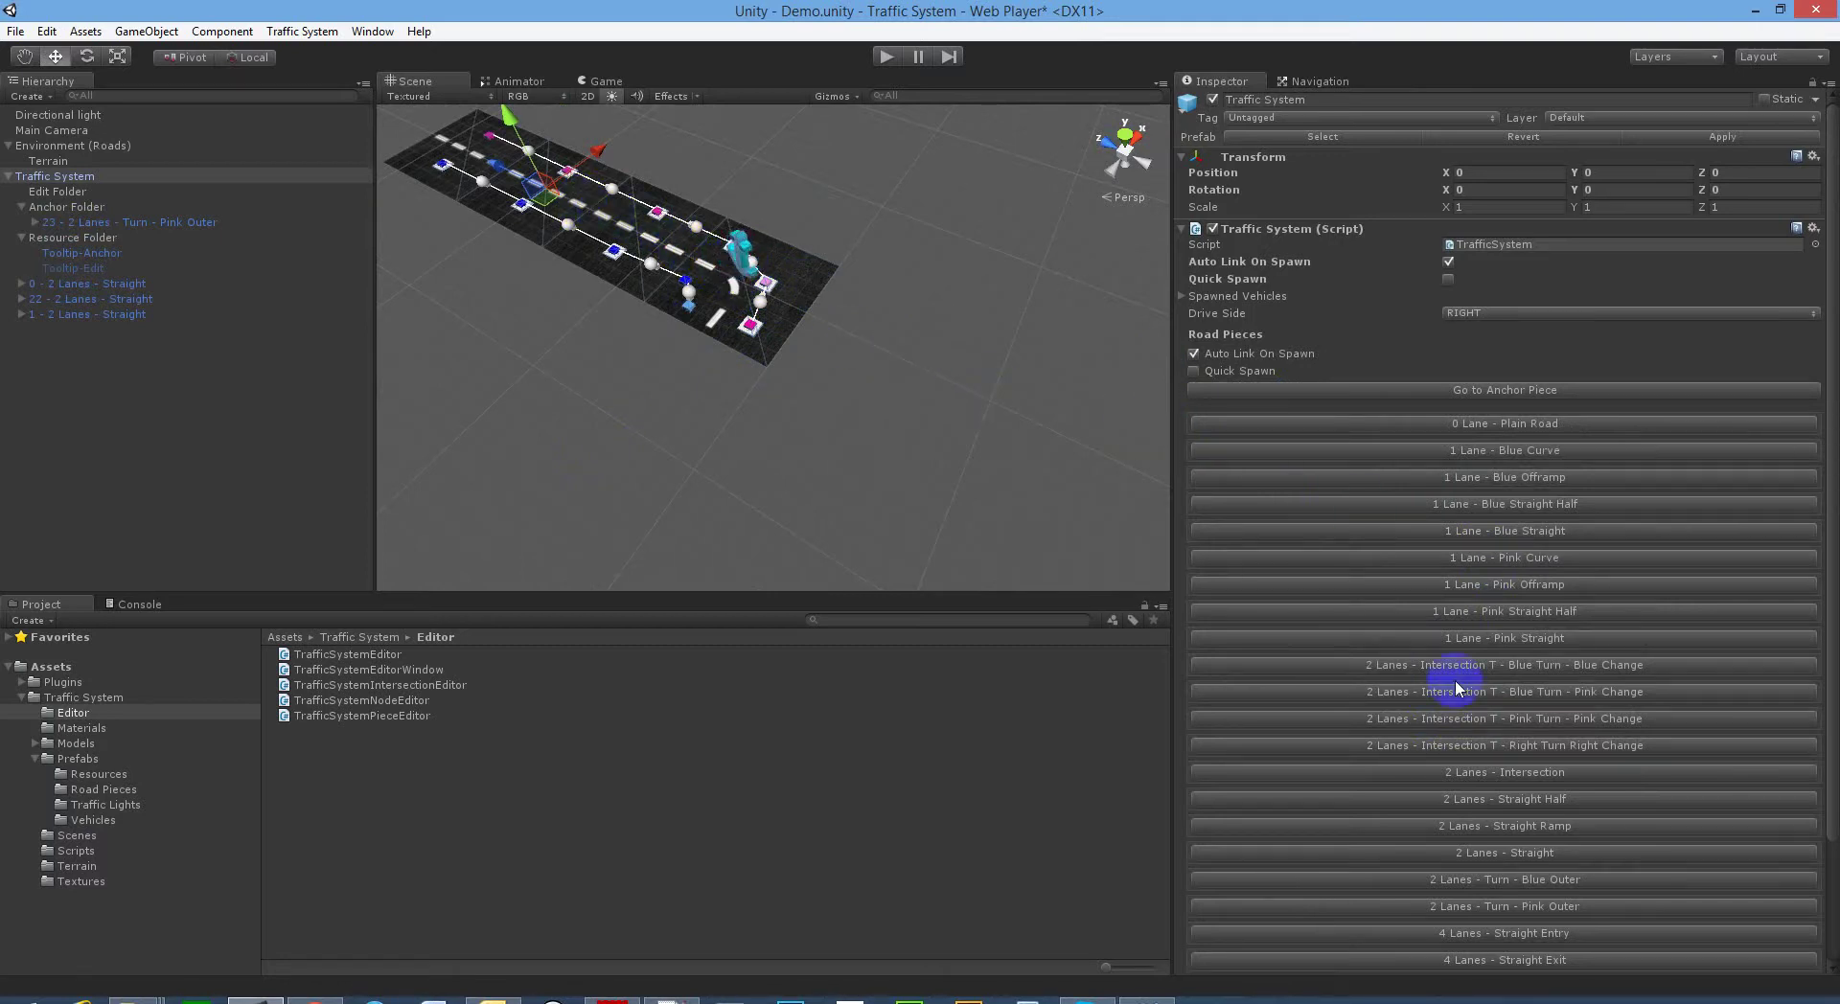
{"action": "left_click", "coordinate": [1472, 853]}
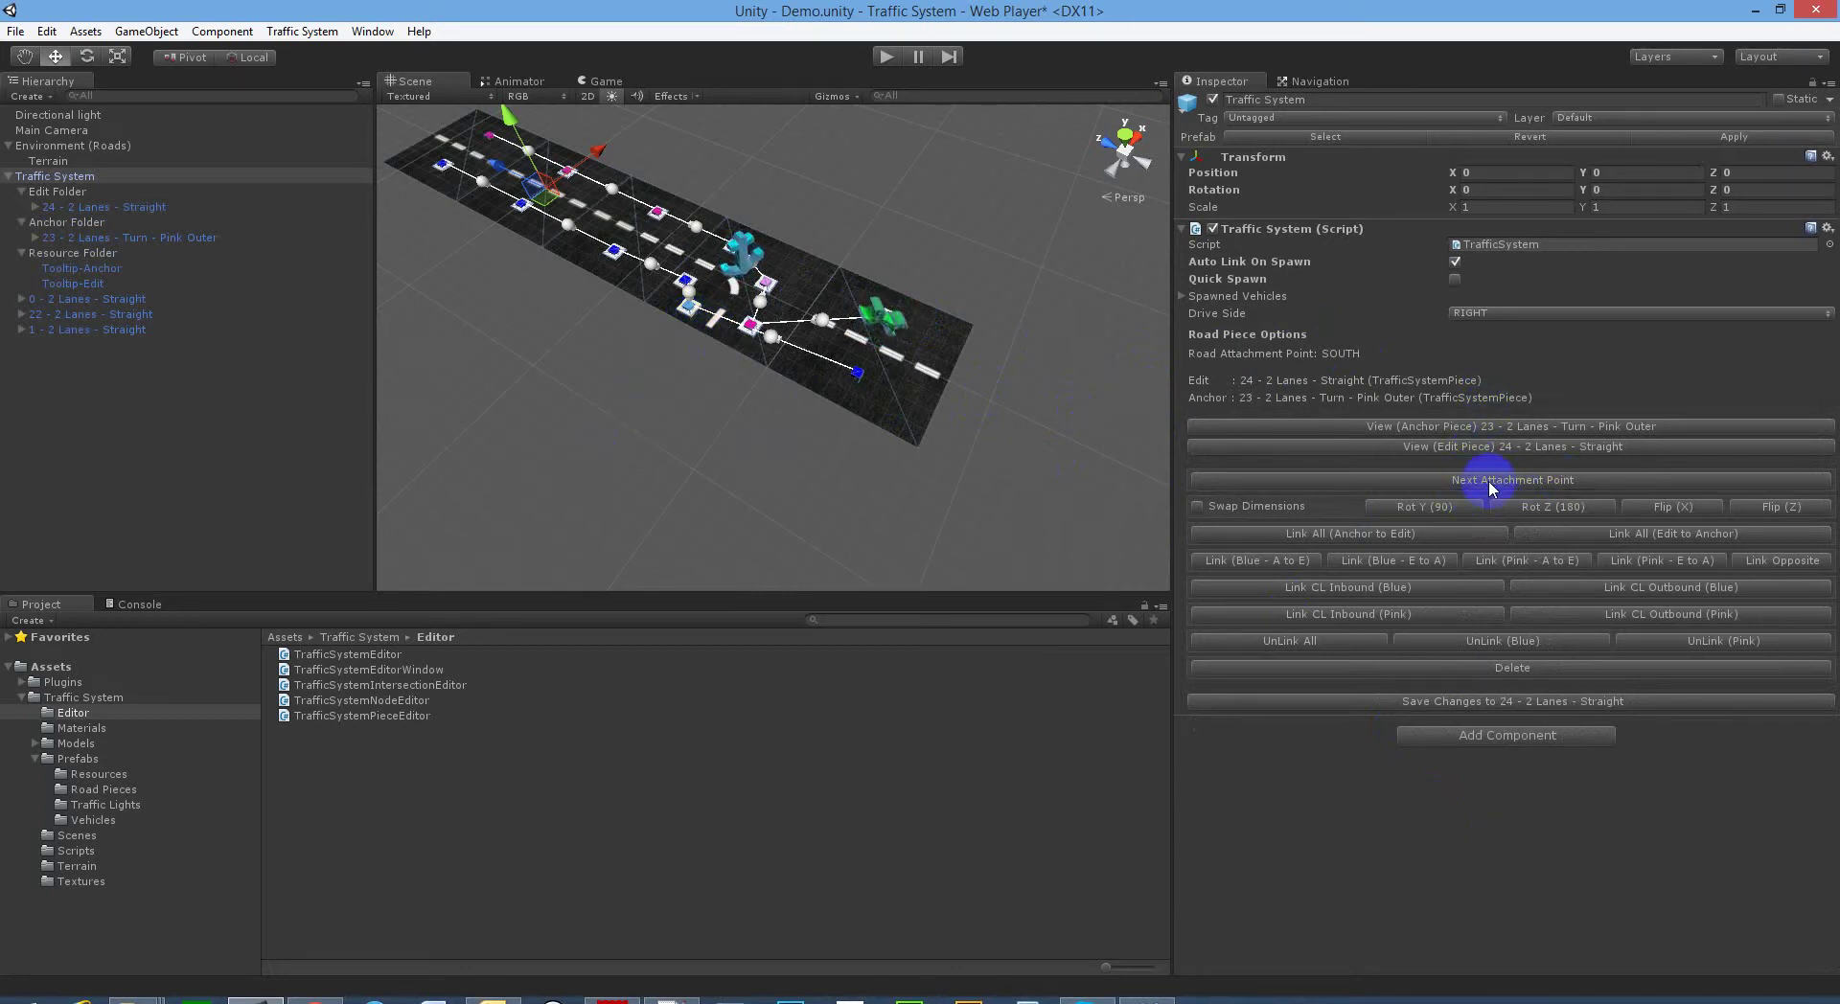
- Connect the new straight to the pink turn's WEST attachment point and save it
{"action": "left_click", "coordinate": [1488, 480]}
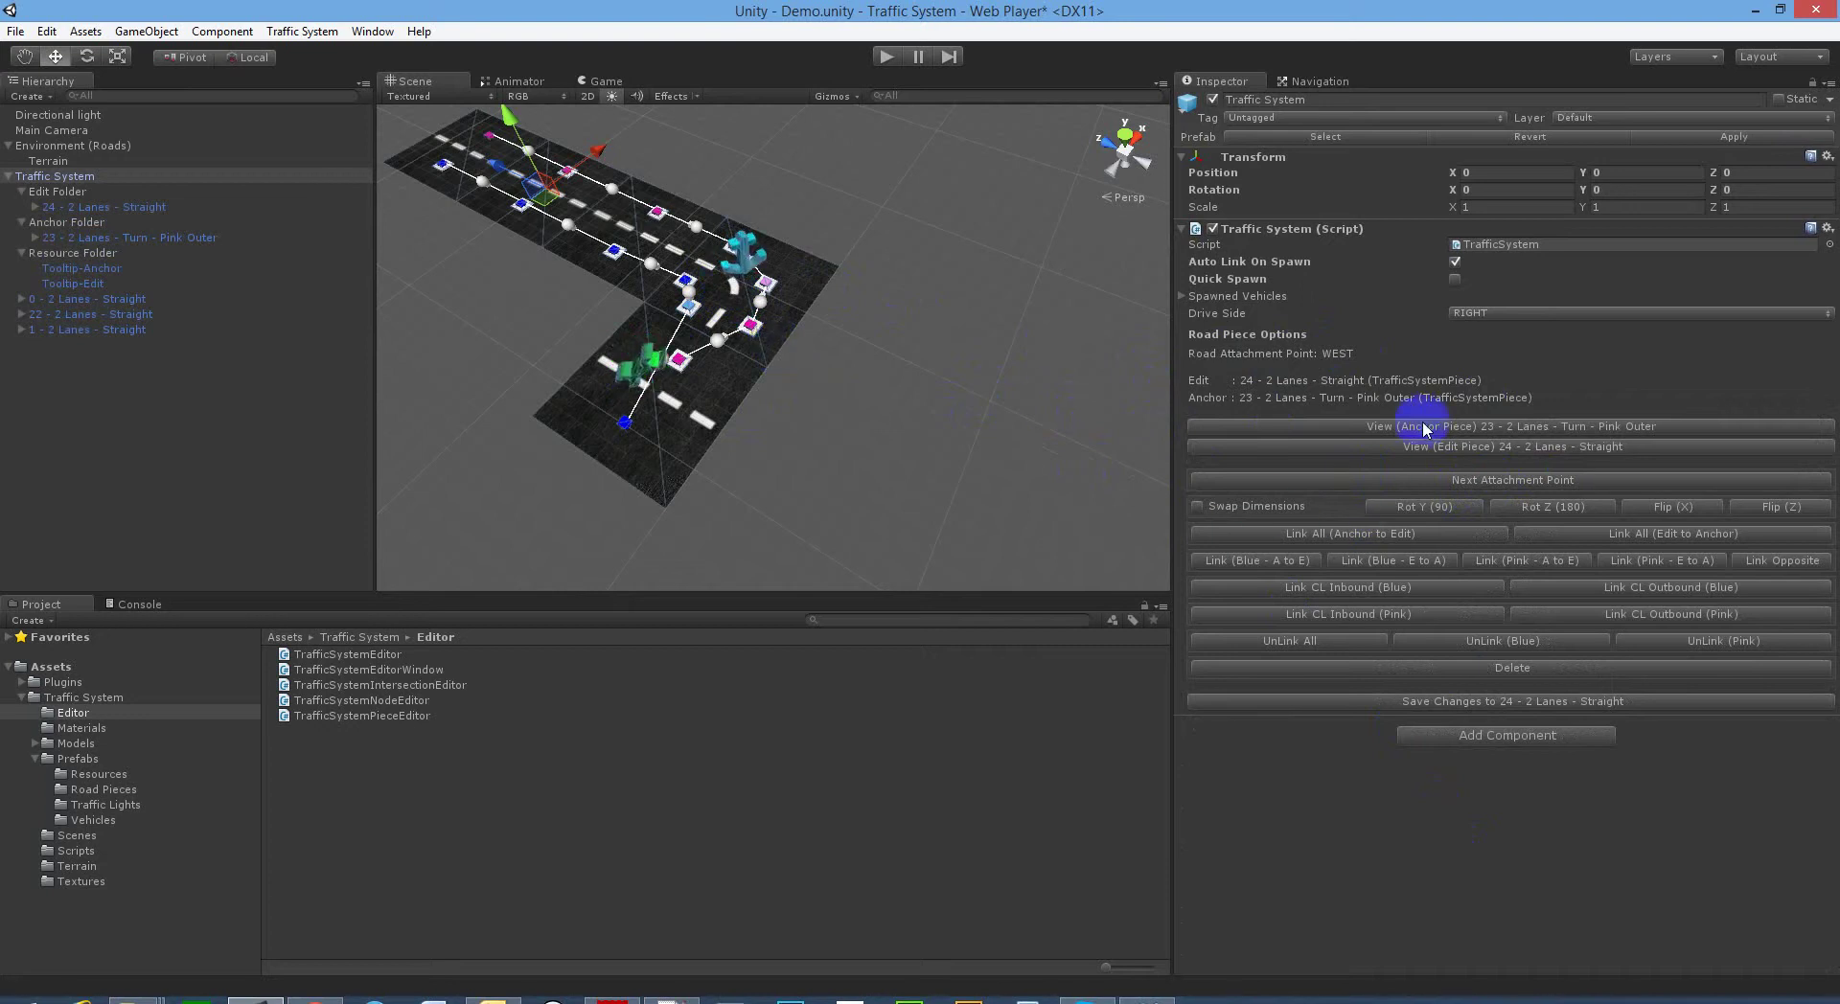
{"action": "left_click", "coordinate": [678, 362]}
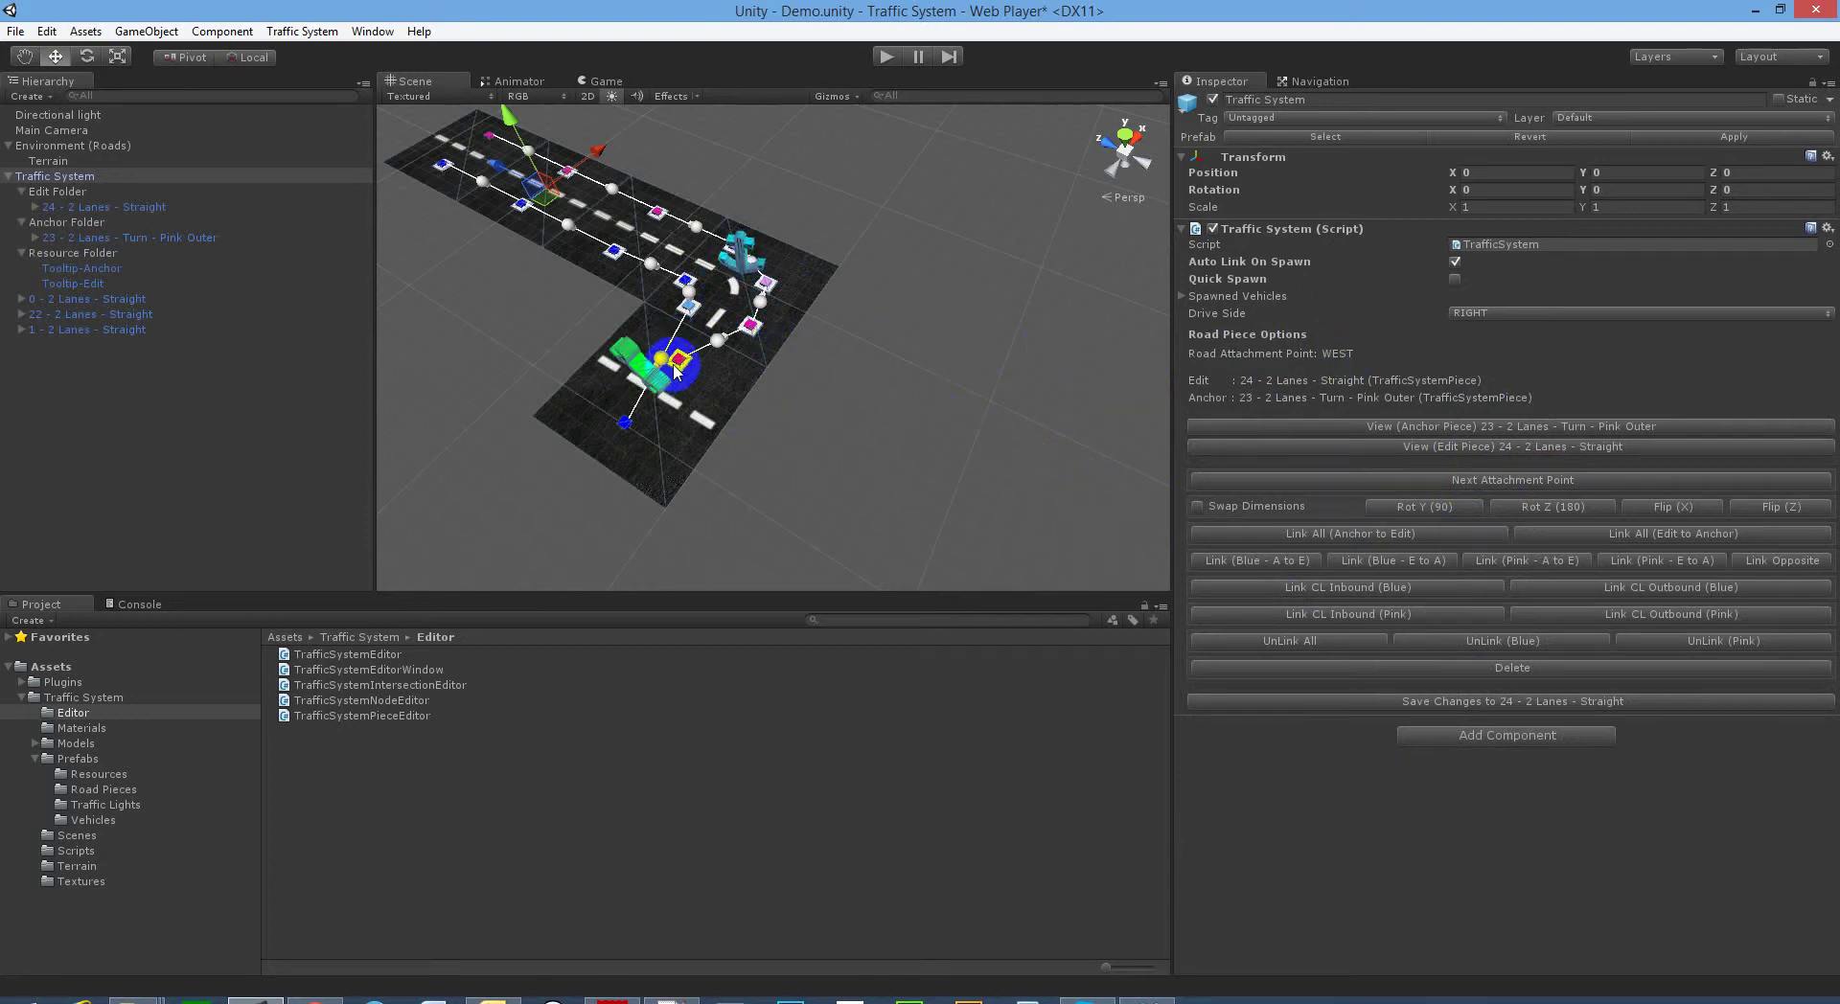
{"action": "left_click", "coordinate": [1365, 487]}
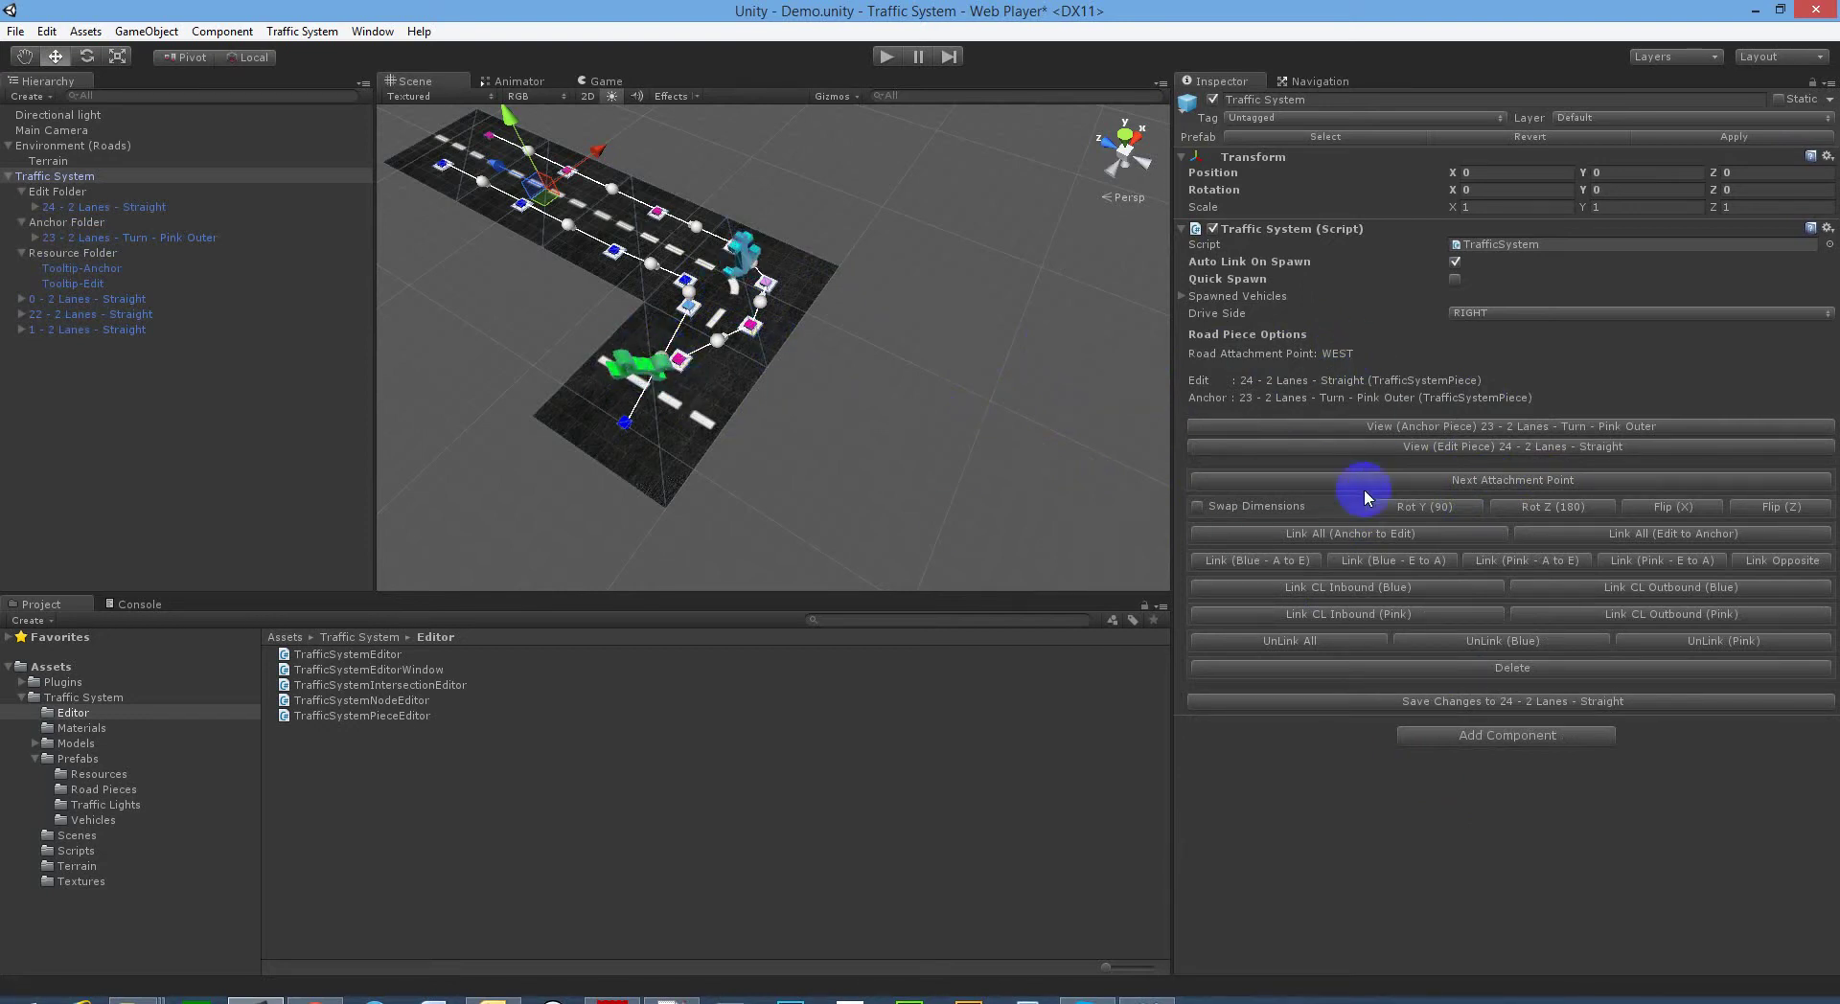
{"action": "left_click", "coordinate": [1426, 508]}
{"action": "left_click_drag", "start_coordinate": [998, 404], "coordinate": [600, 357], "text": "alt"}
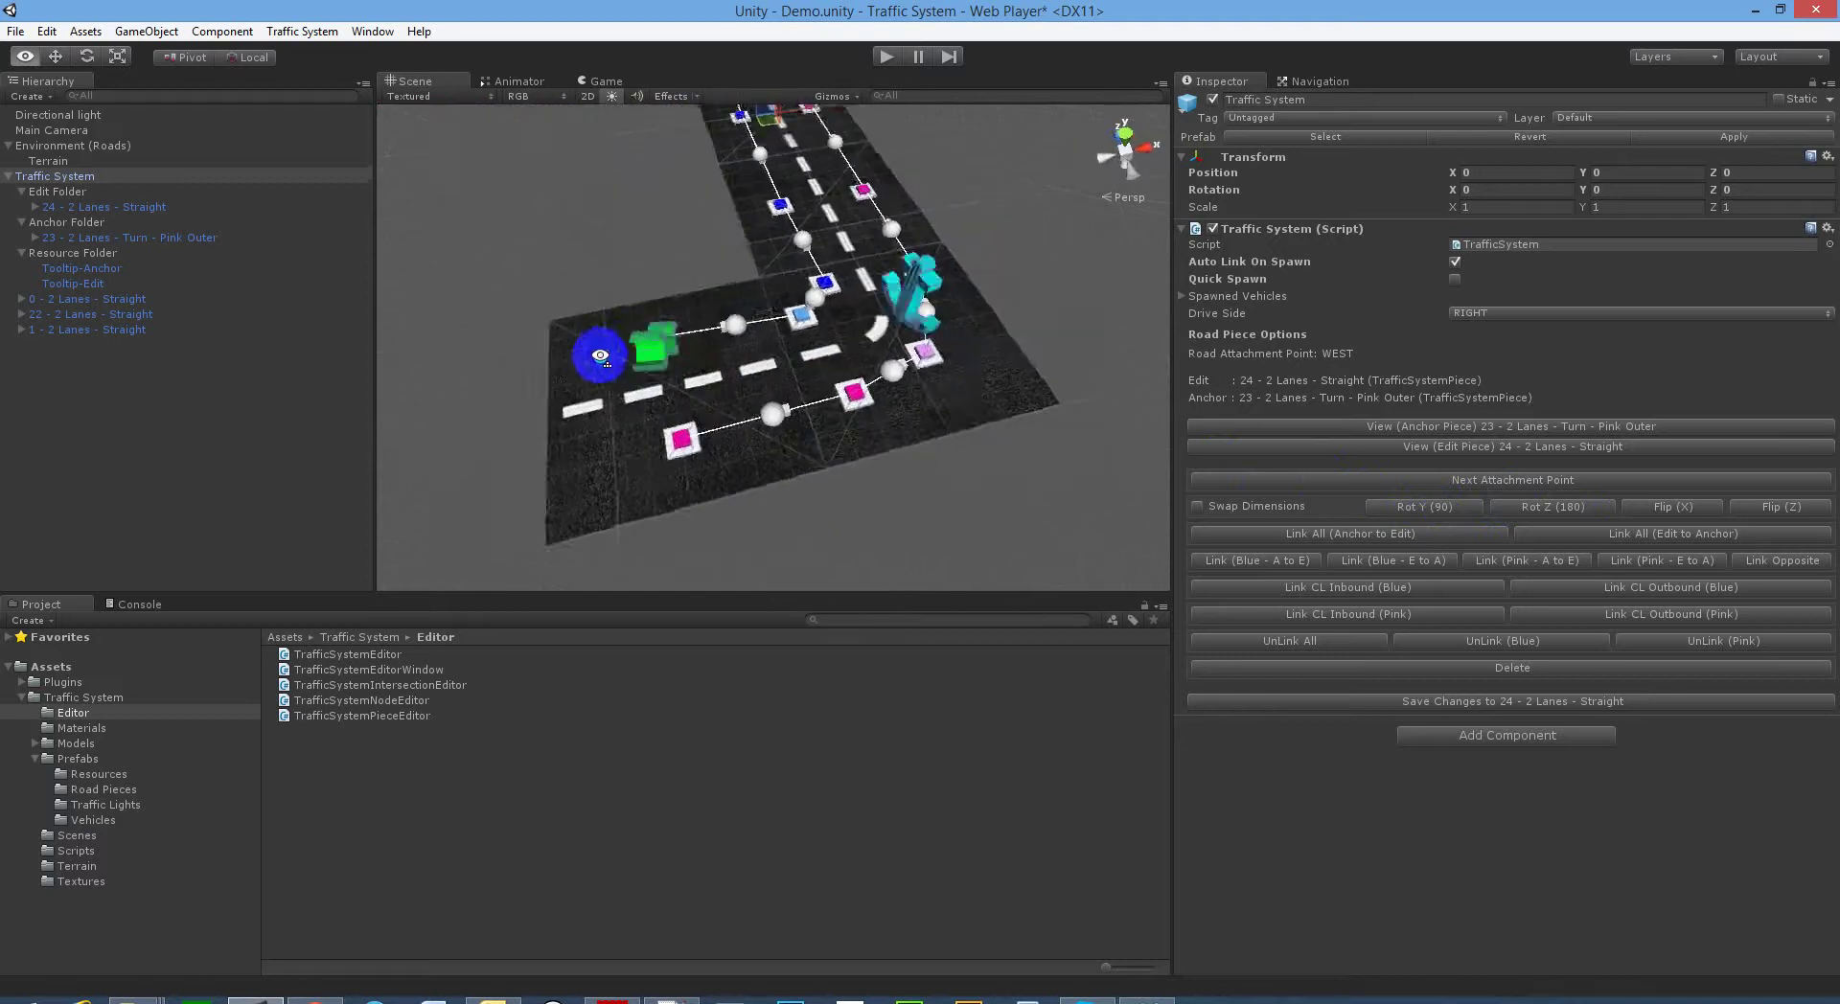
{"action": "scroll", "coordinate": [600, 357], "scroll_direction": "down", "scroll_amount": 3}
{"action": "scroll", "coordinate": [600, 356], "scroll_direction": "down", "scroll_amount": 3}
{"action": "scroll", "coordinate": [600, 357], "scroll_direction": "down", "scroll_amount": 2}
{"action": "scroll", "coordinate": [600, 357], "scroll_direction": "down", "scroll_amount": 2}
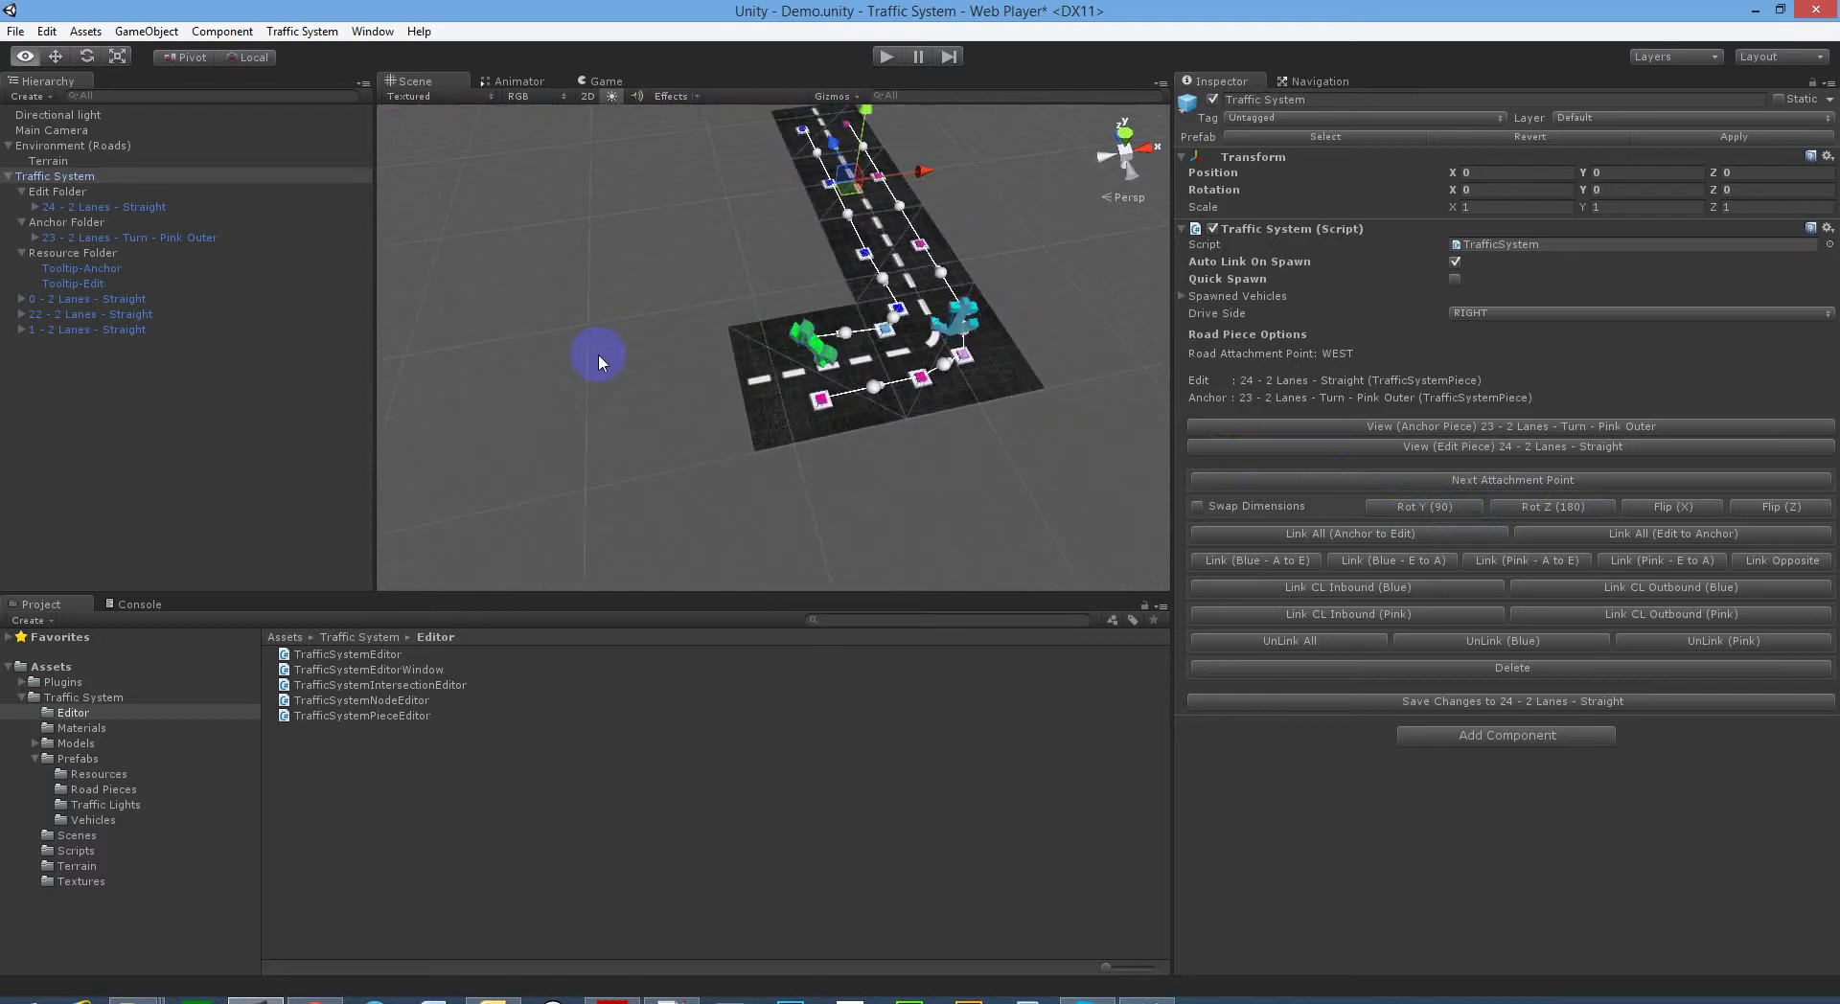
{"action": "left_click", "coordinate": [1404, 588]}
{"action": "left_click", "coordinate": [1380, 709]}
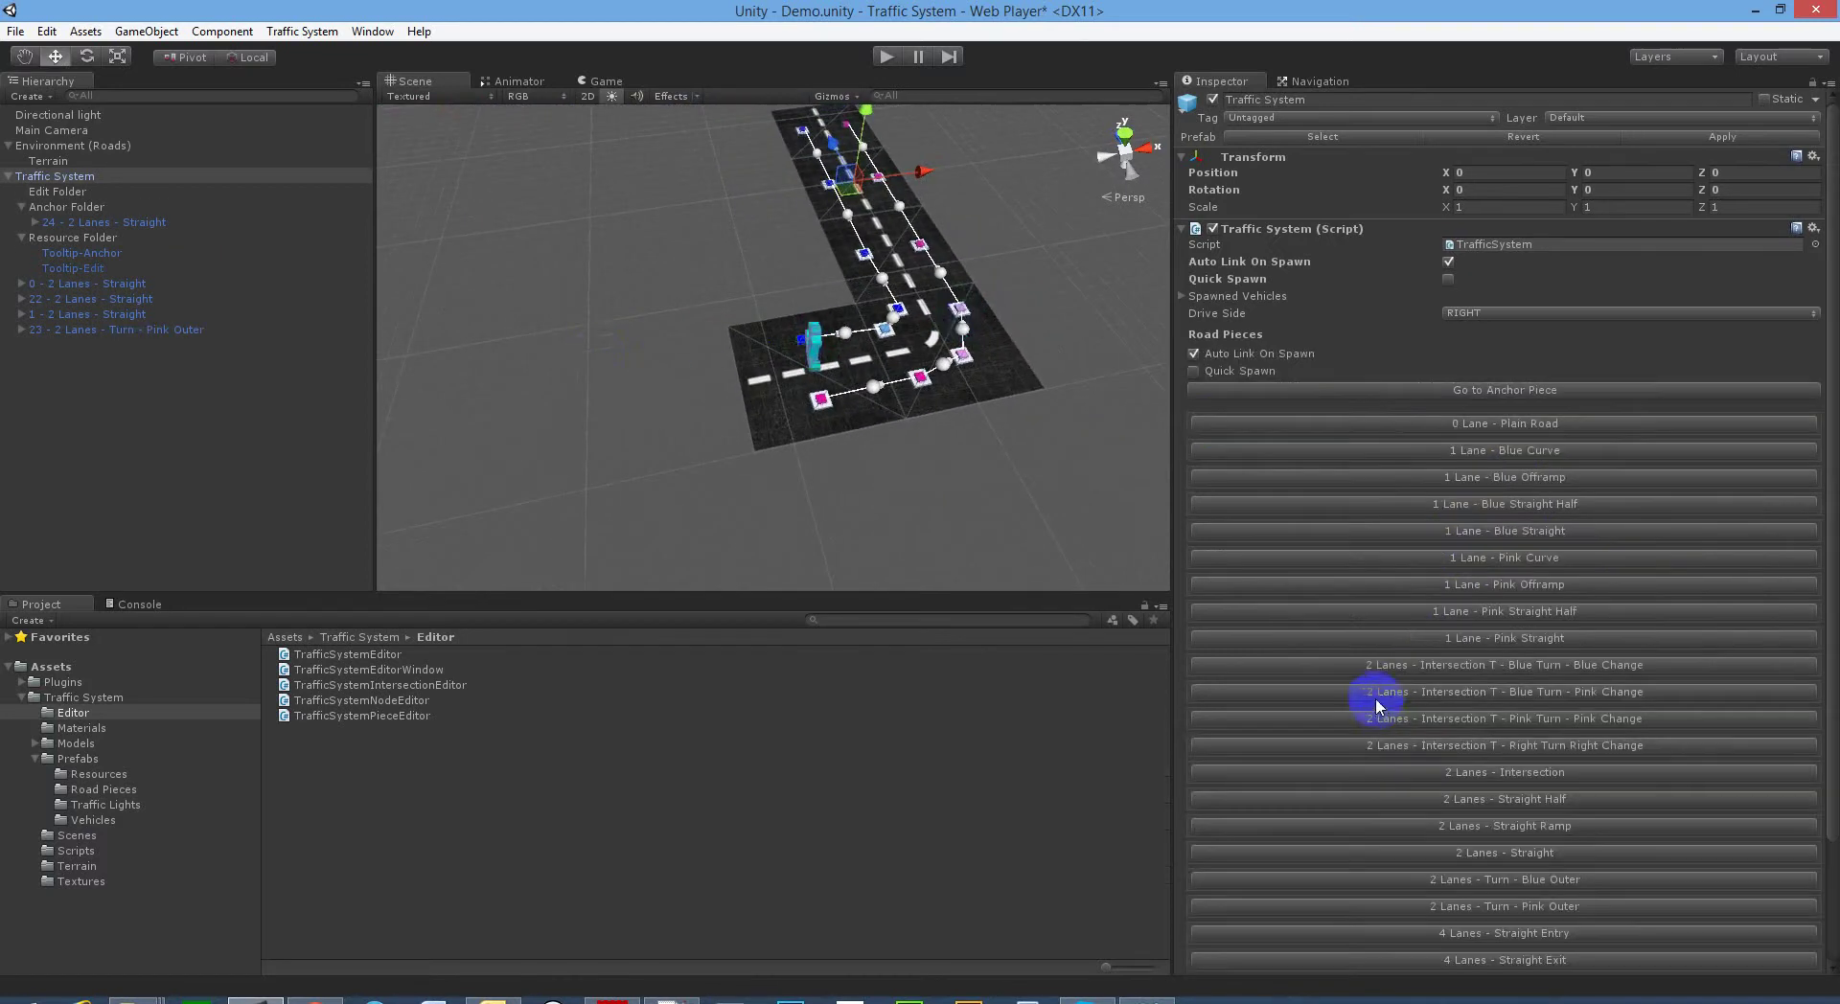
- Add and save another two-lane straight piece extending the road westward
{"action": "left_click_drag", "start_coordinate": [871, 444], "coordinate": [929, 444], "text": "alt"}
{"action": "scroll", "coordinate": [929, 445], "scroll_direction": "up", "scroll_amount": 2}
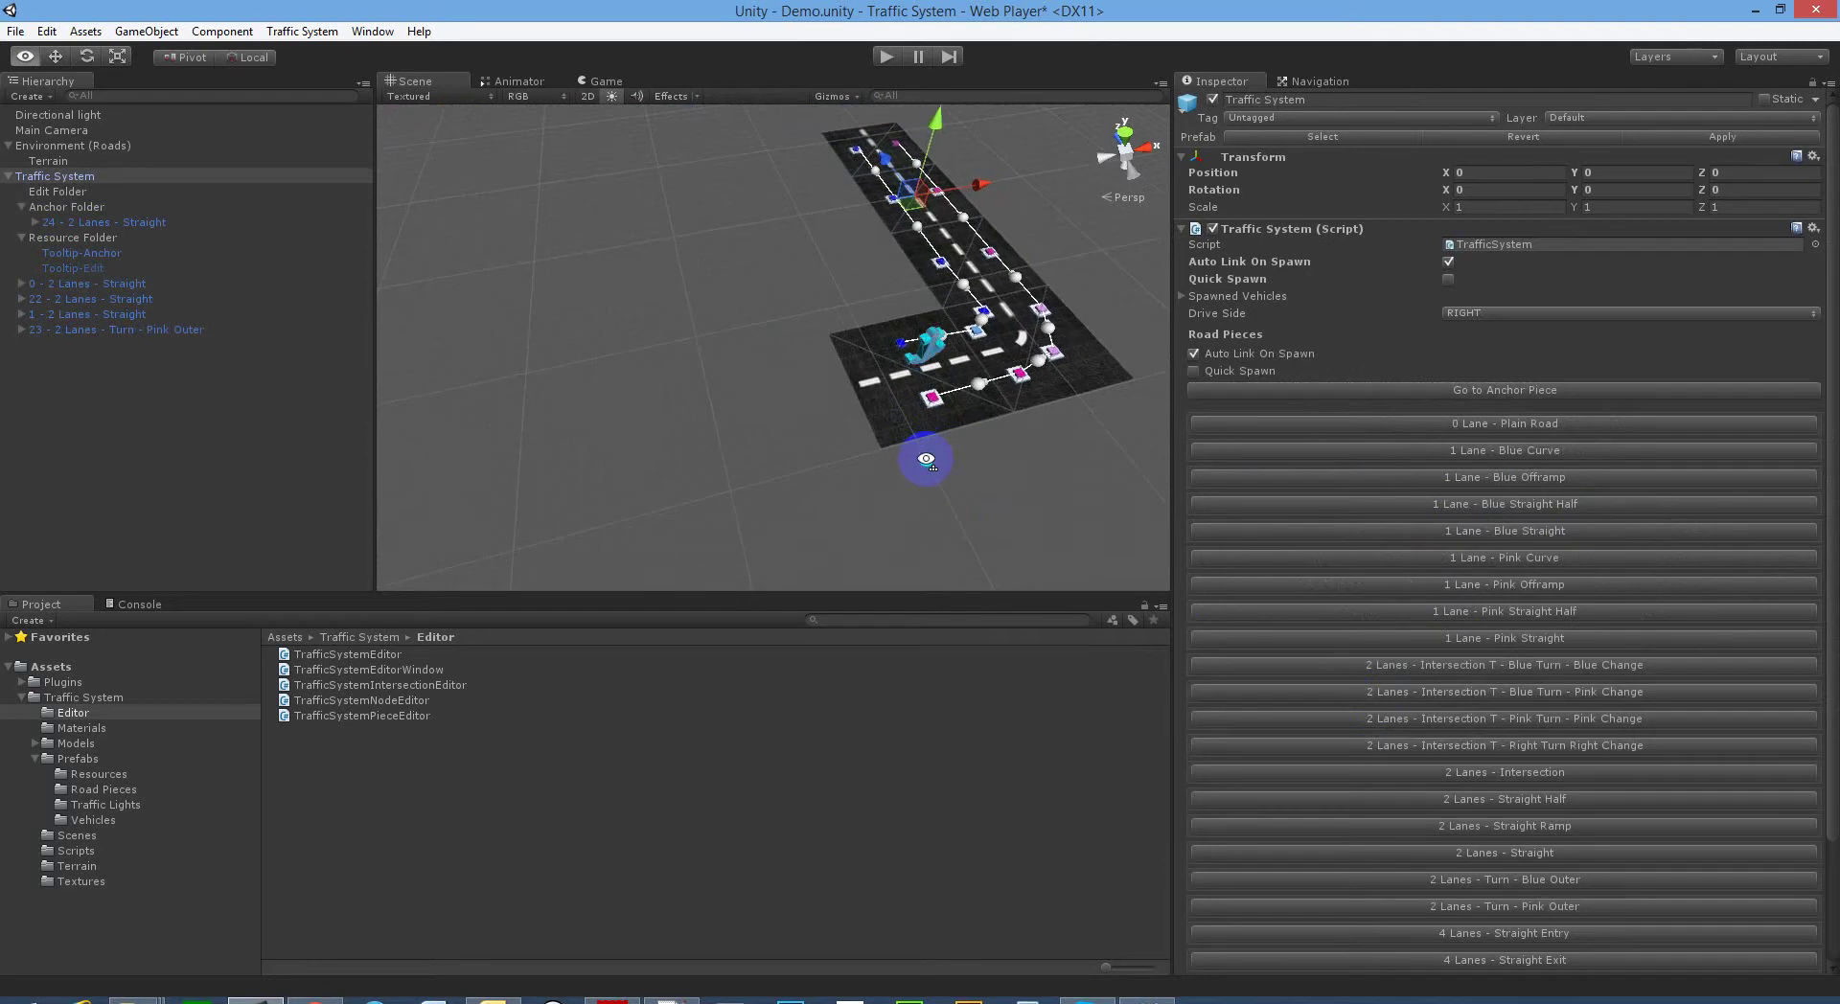
{"action": "scroll", "coordinate": [925, 455], "scroll_direction": "up", "scroll_amount": 2}
{"action": "scroll", "coordinate": [1595, 767], "scroll_direction": "down", "scroll_amount": 3}
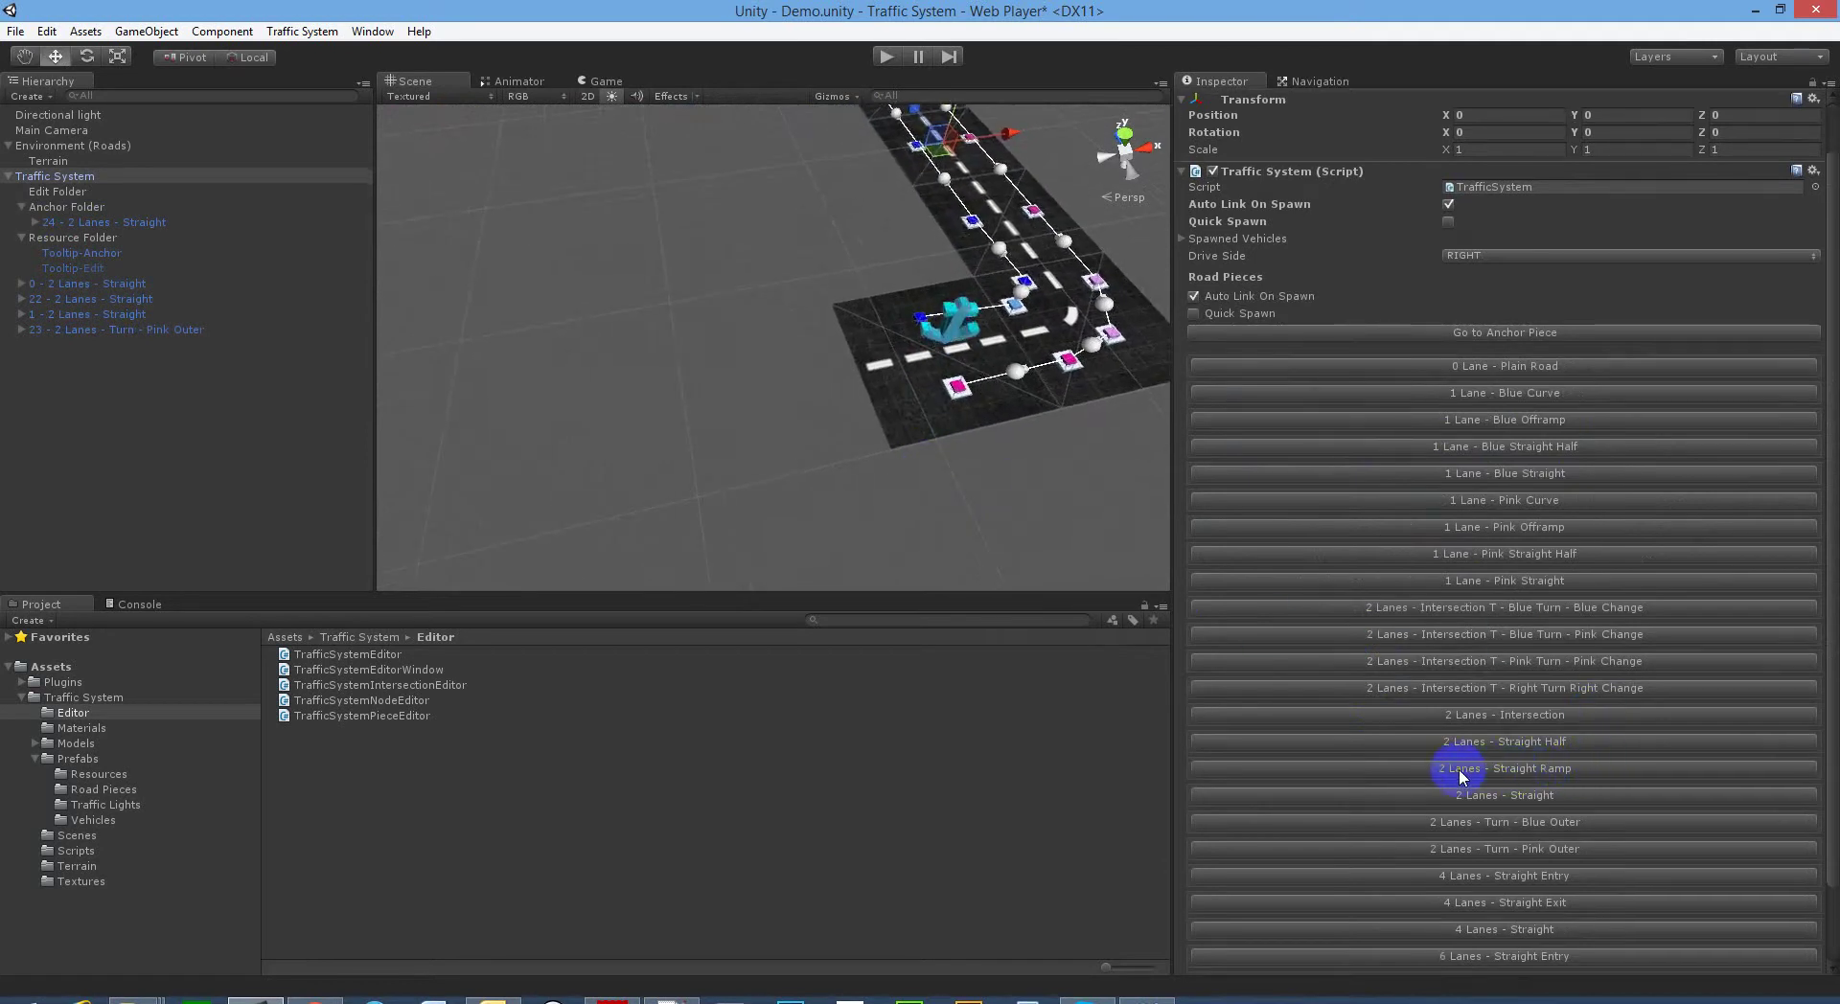
{"action": "left_click", "coordinate": [1498, 796]}
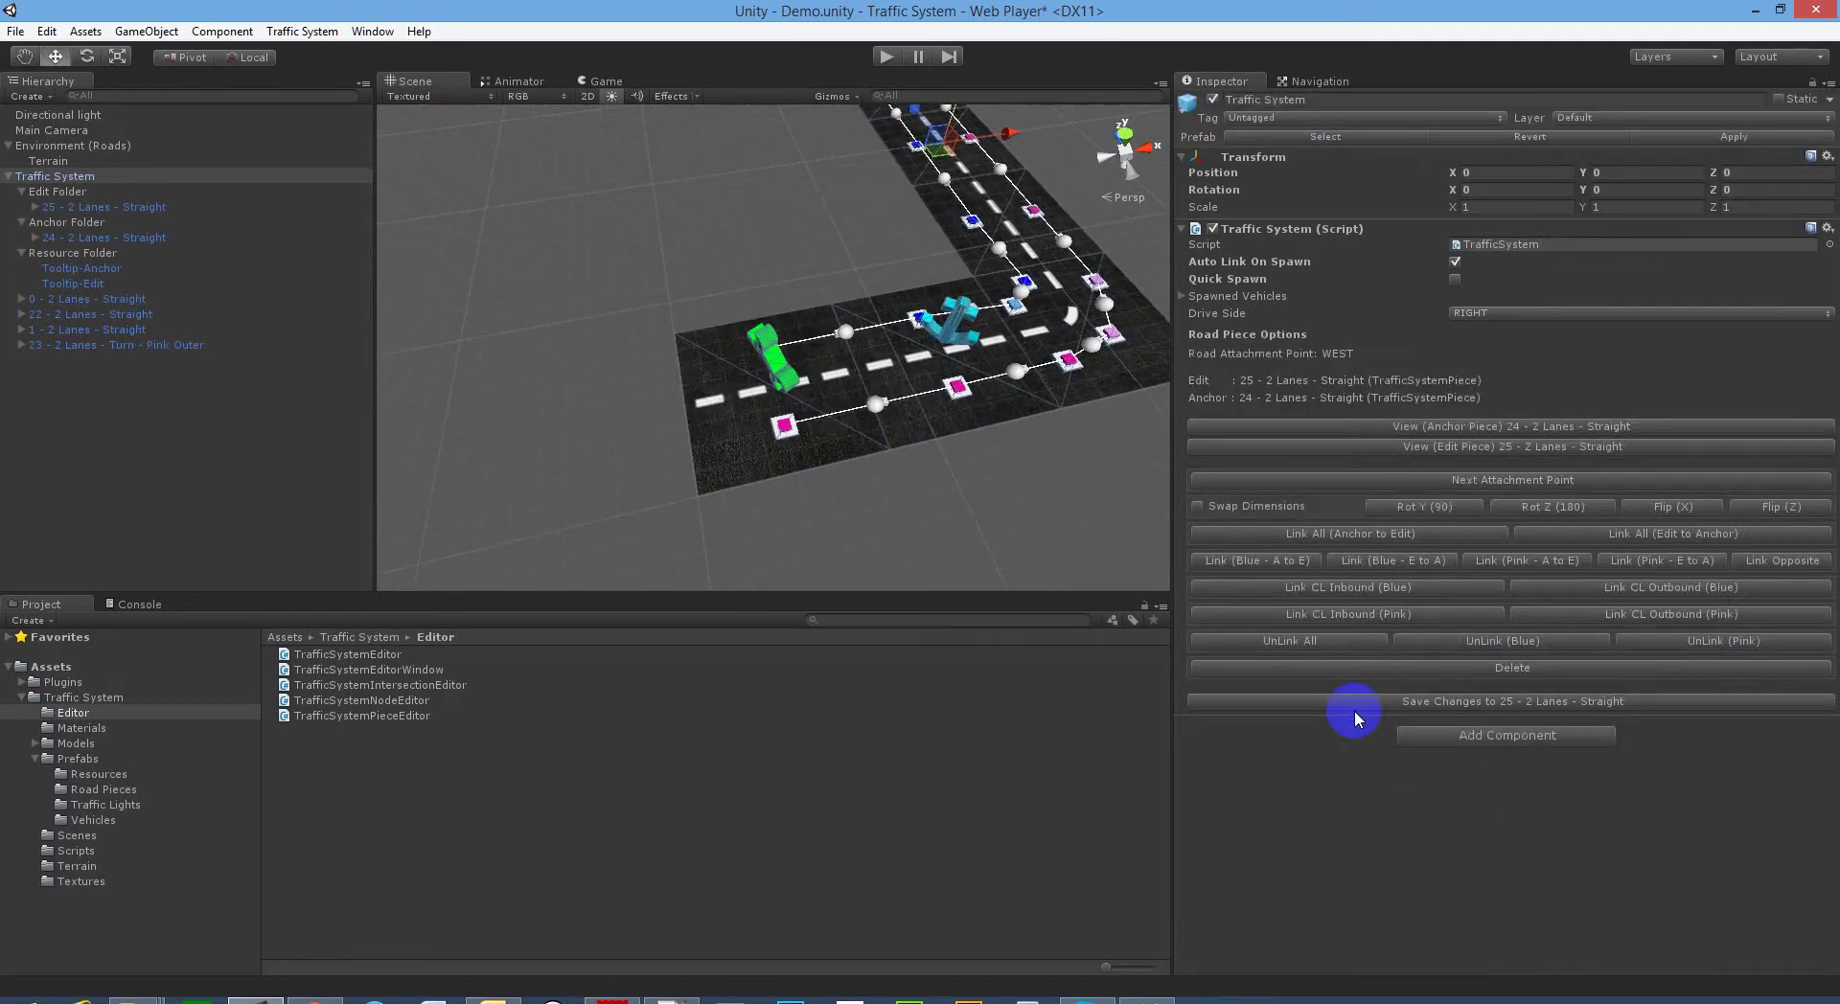
{"action": "left_click", "coordinate": [1427, 704]}
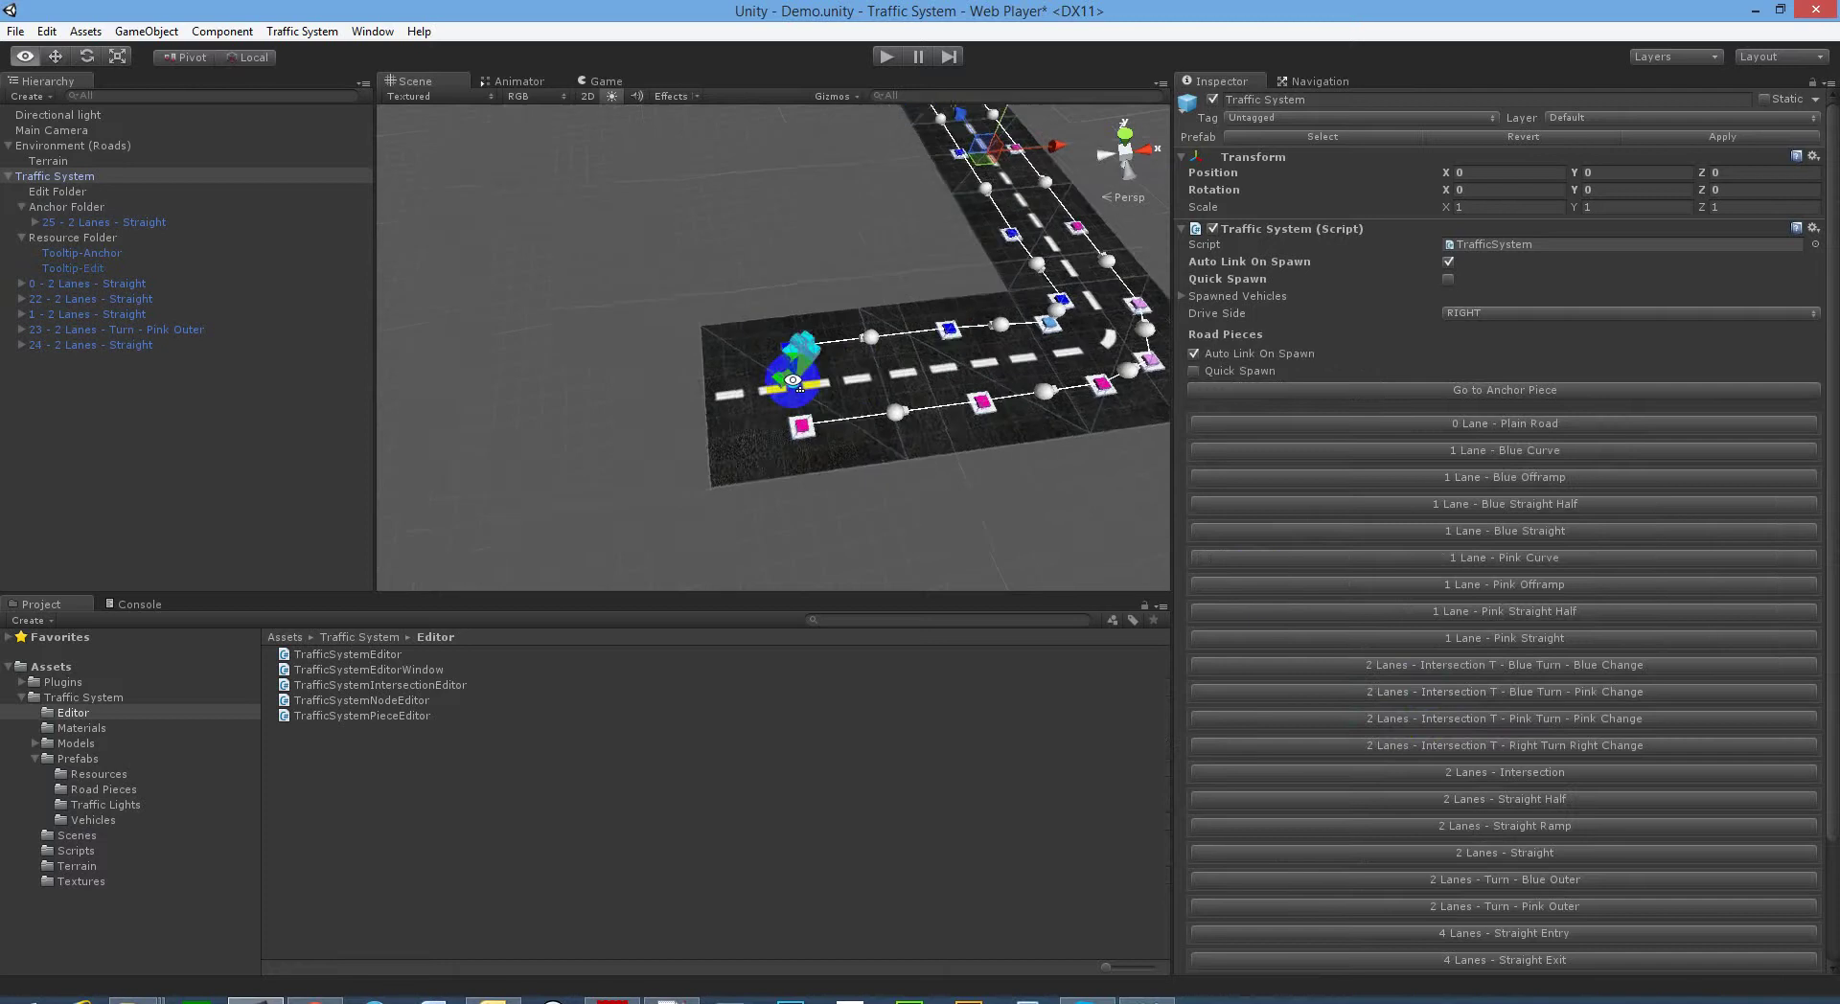
- Lengthen the L-shaped road with three more two-lane straight pieces
{"action": "middle_click_drag", "start_coordinate": [795, 386], "coordinate": [1181, 321]}
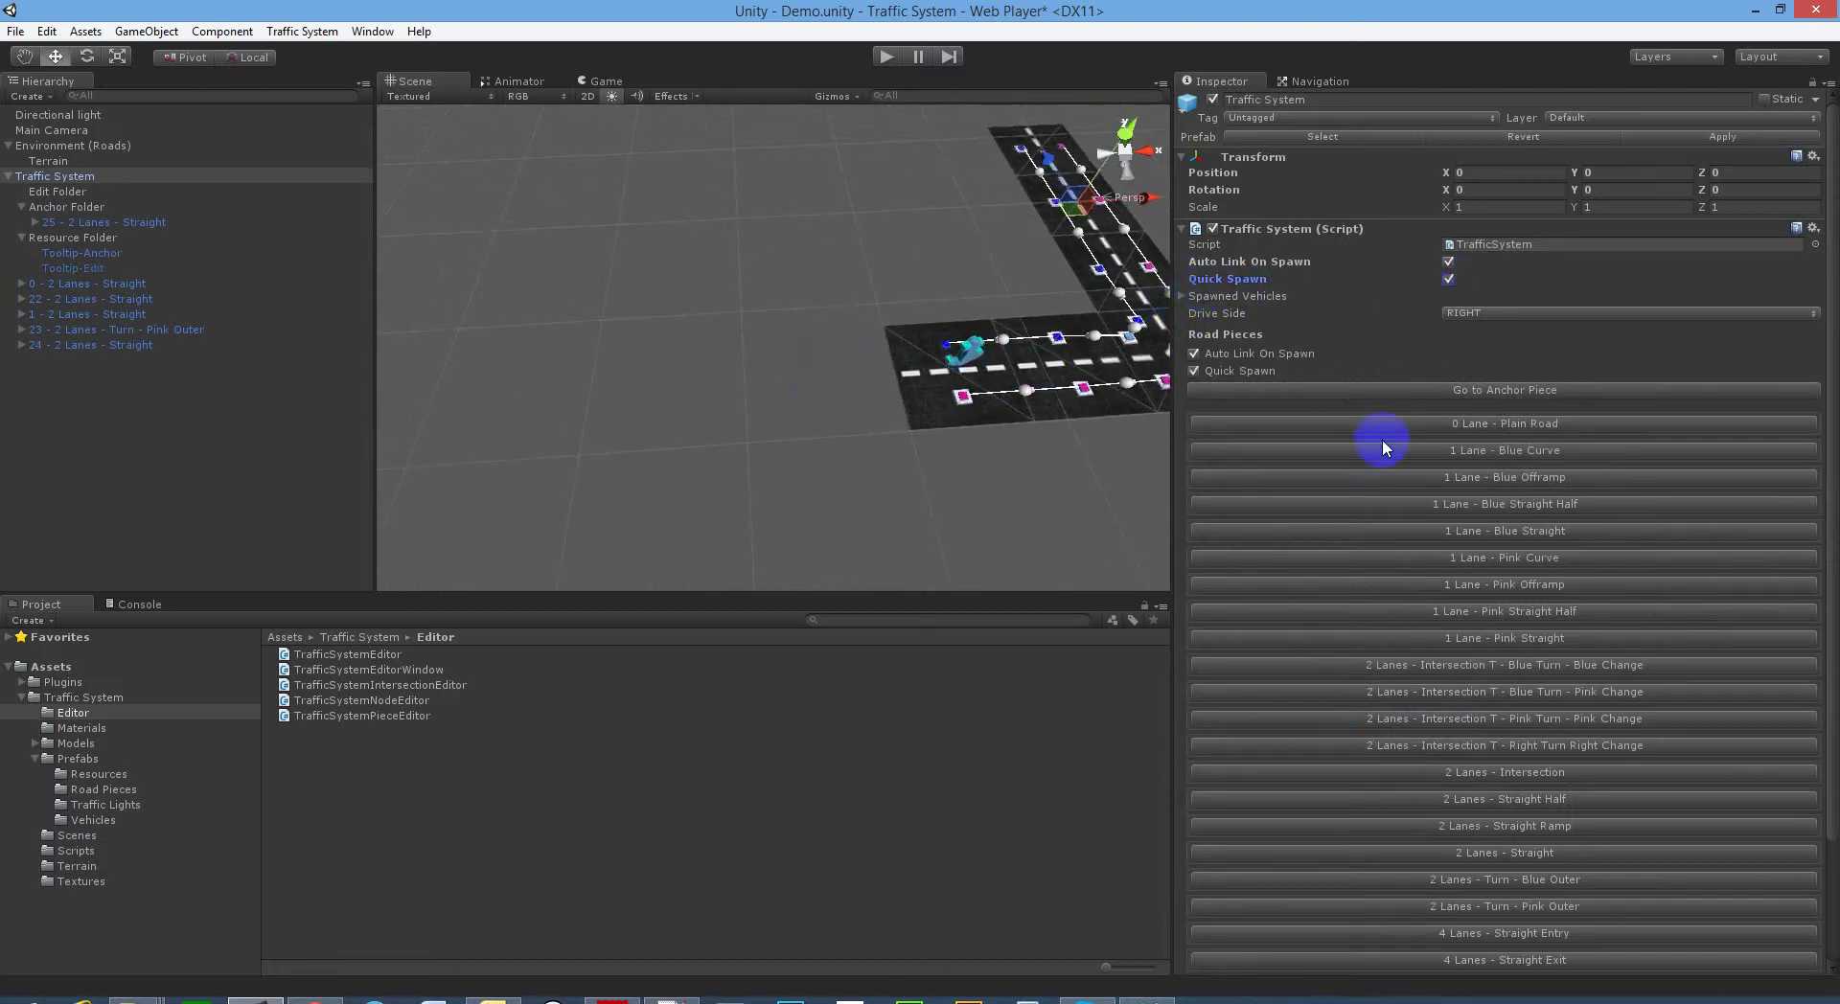
{"action": "left_click_drag", "start_coordinate": [1021, 369], "coordinate": [1084, 389], "text": "alt"}
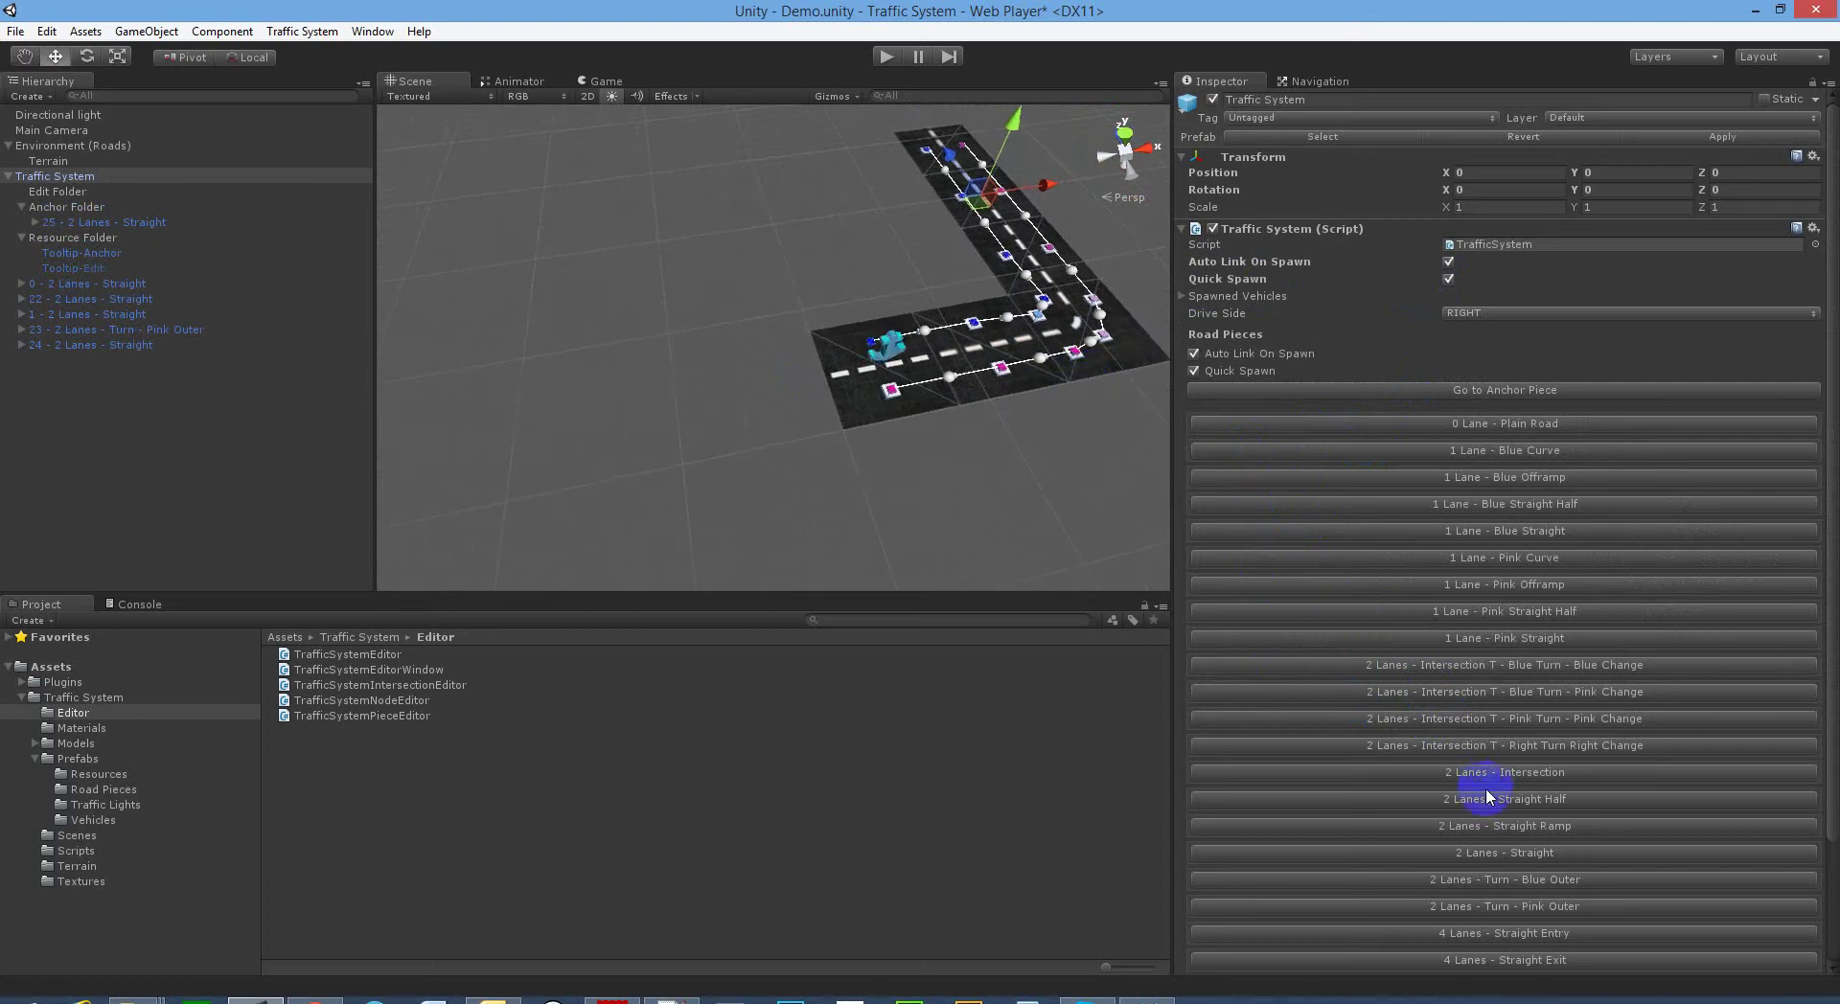
{"action": "left_click", "coordinate": [883, 361]}
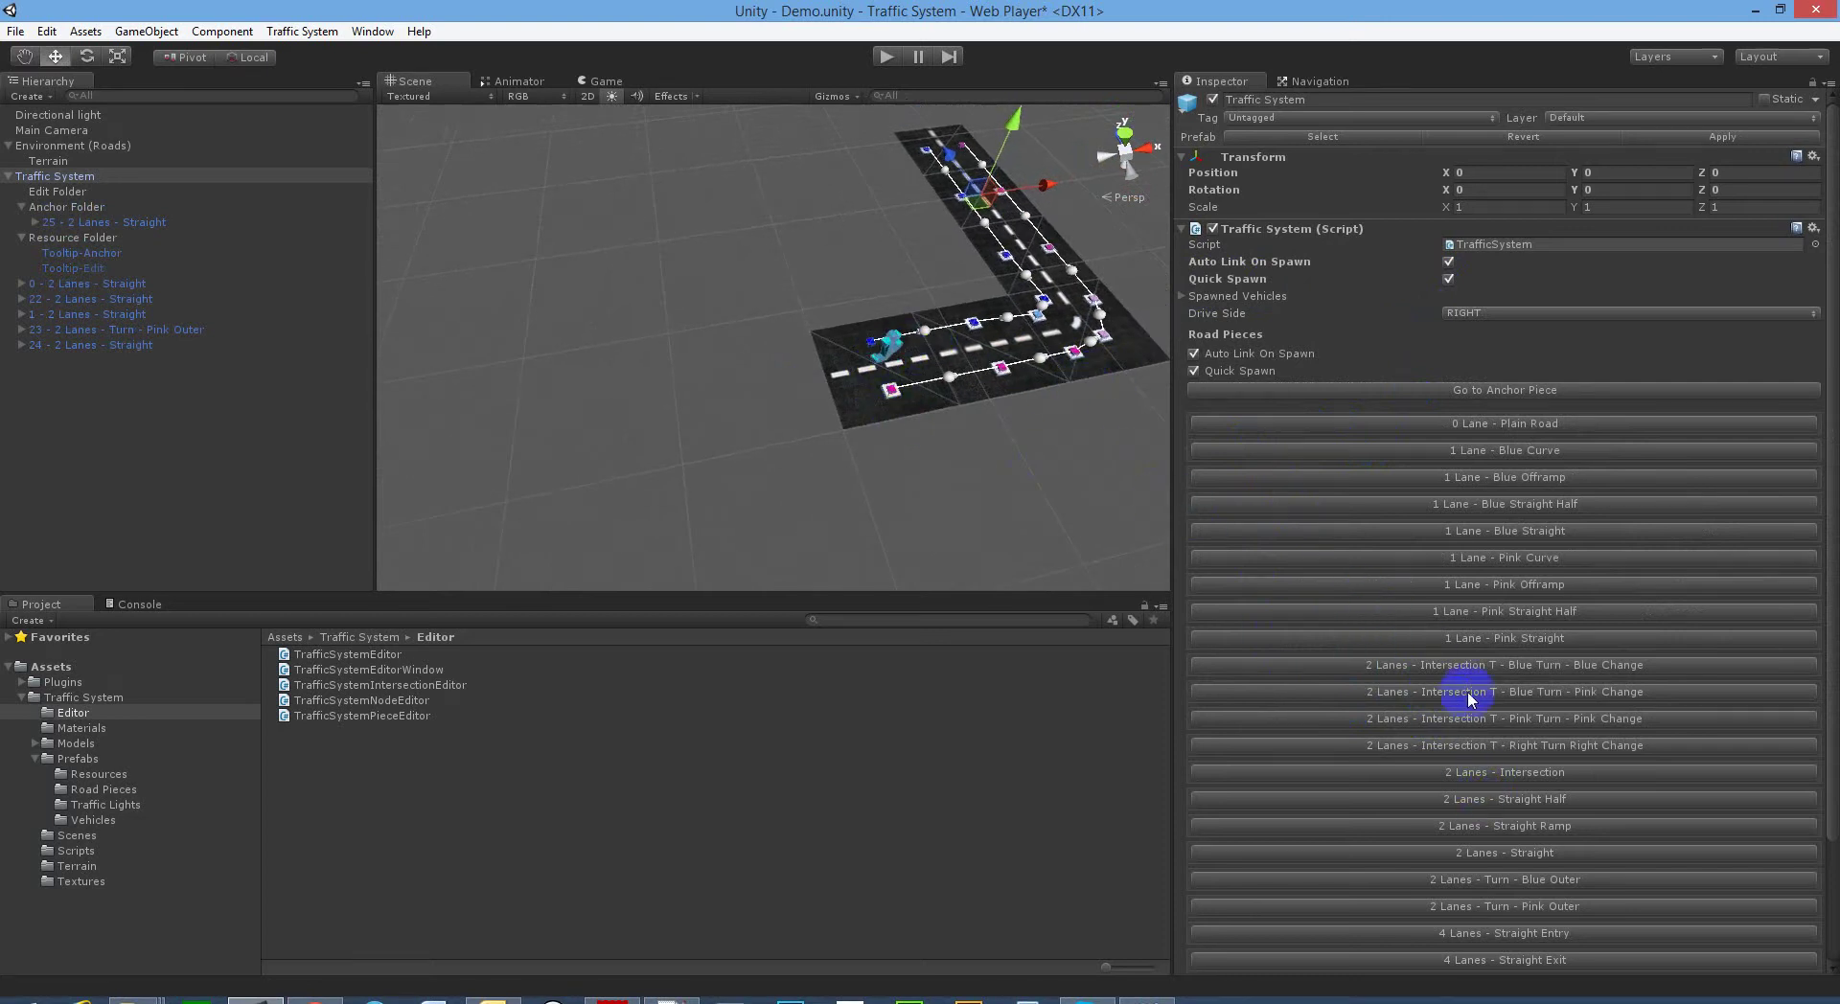
{"action": "left_click_drag", "start_coordinate": [972, 419], "coordinate": [1006, 442], "text": "alt"}
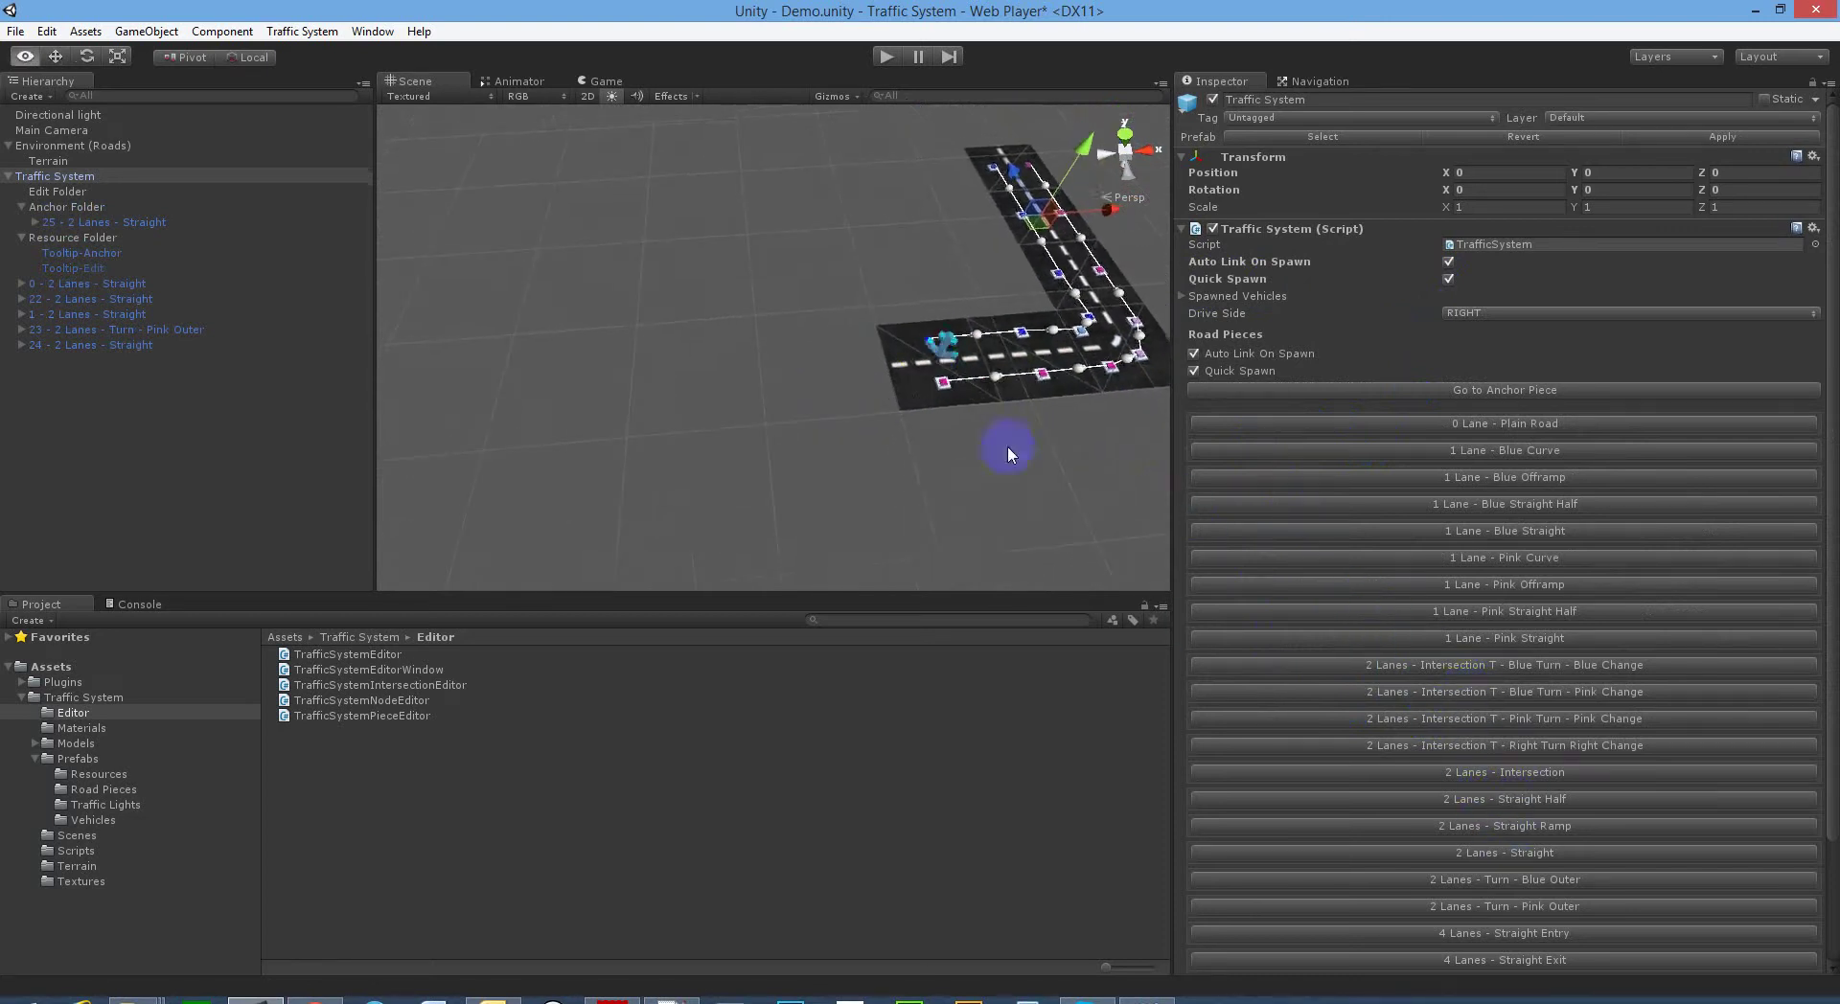
{"action": "left_click", "coordinate": [1451, 853]}
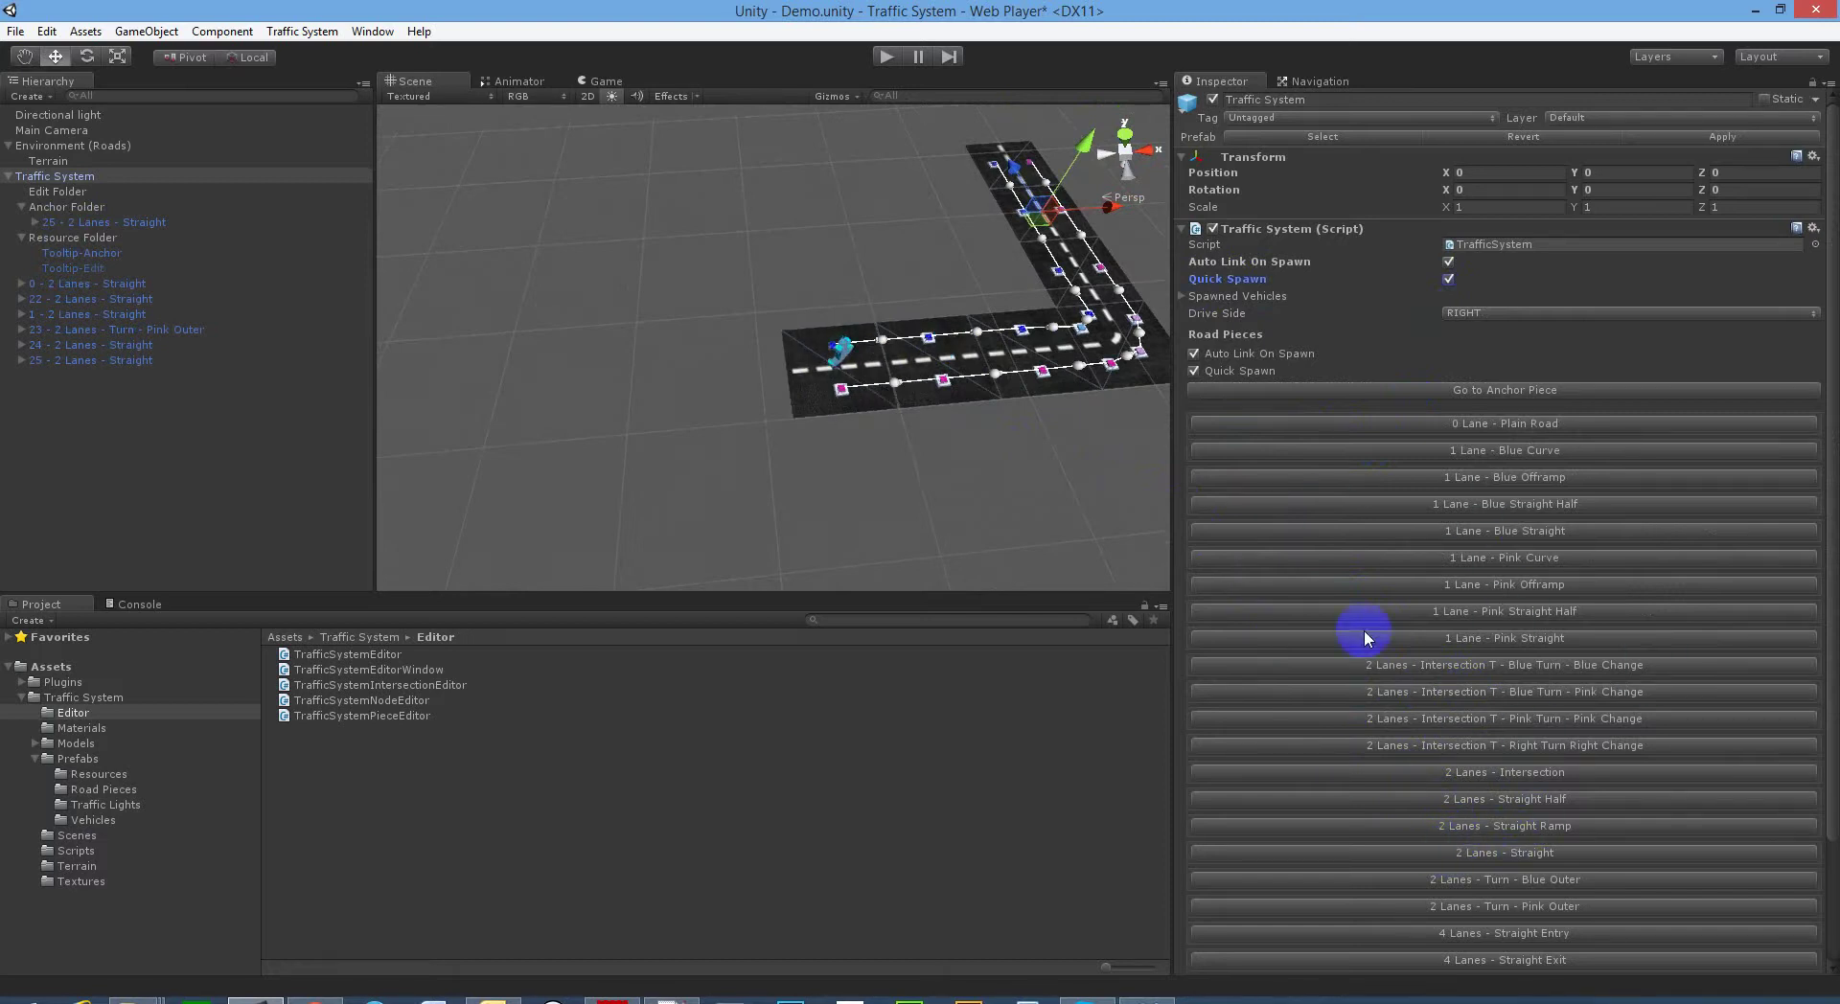
{"action": "left_click_drag", "start_coordinate": [862, 312], "coordinate": [922, 324], "text": "alt"}
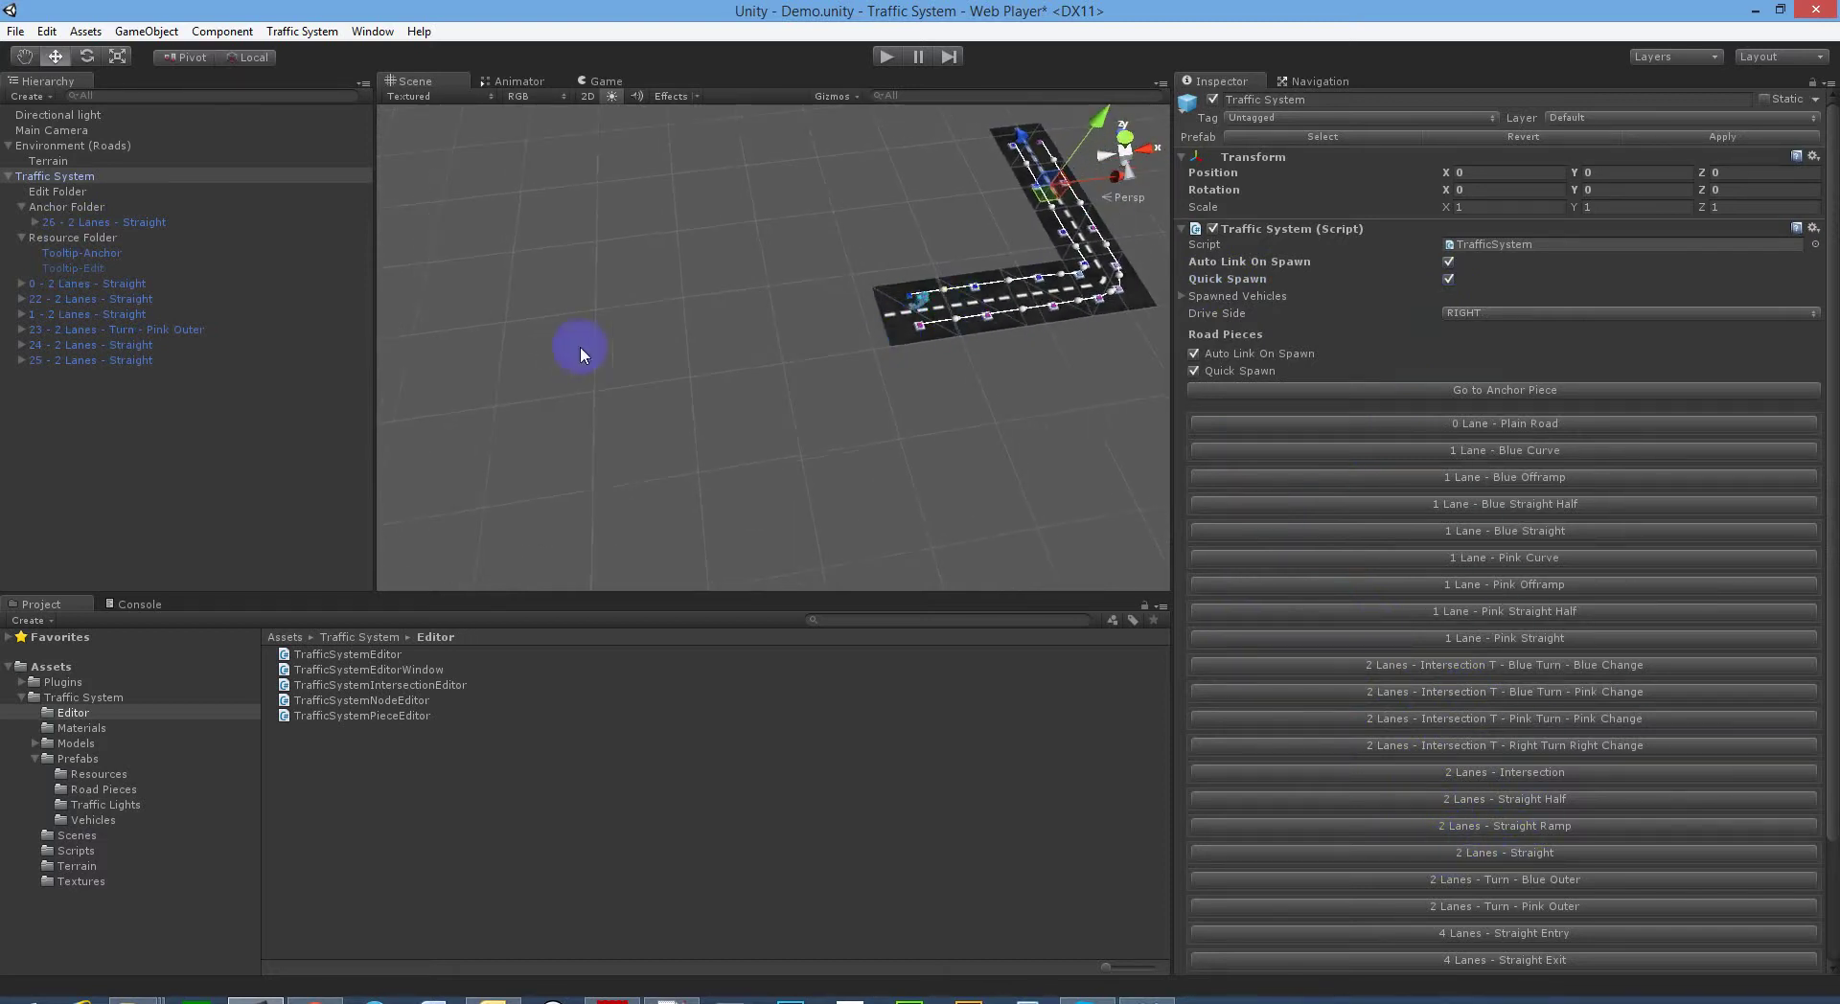
{"action": "left_click", "coordinate": [1476, 856]}
{"action": "left_click", "coordinate": [1476, 856]}
{"action": "left_click", "coordinate": [1476, 856]}
{"action": "mouse_move", "coordinate": [754, 296]}
{"action": "left_mouse_down", "text": "alt"}
{"action": "mouse_move", "coordinate": [689, 329]}
{"action": "mouse_move", "coordinate": [1383, 329]}
{"action": "left_mouse_up", "text": "alt"}
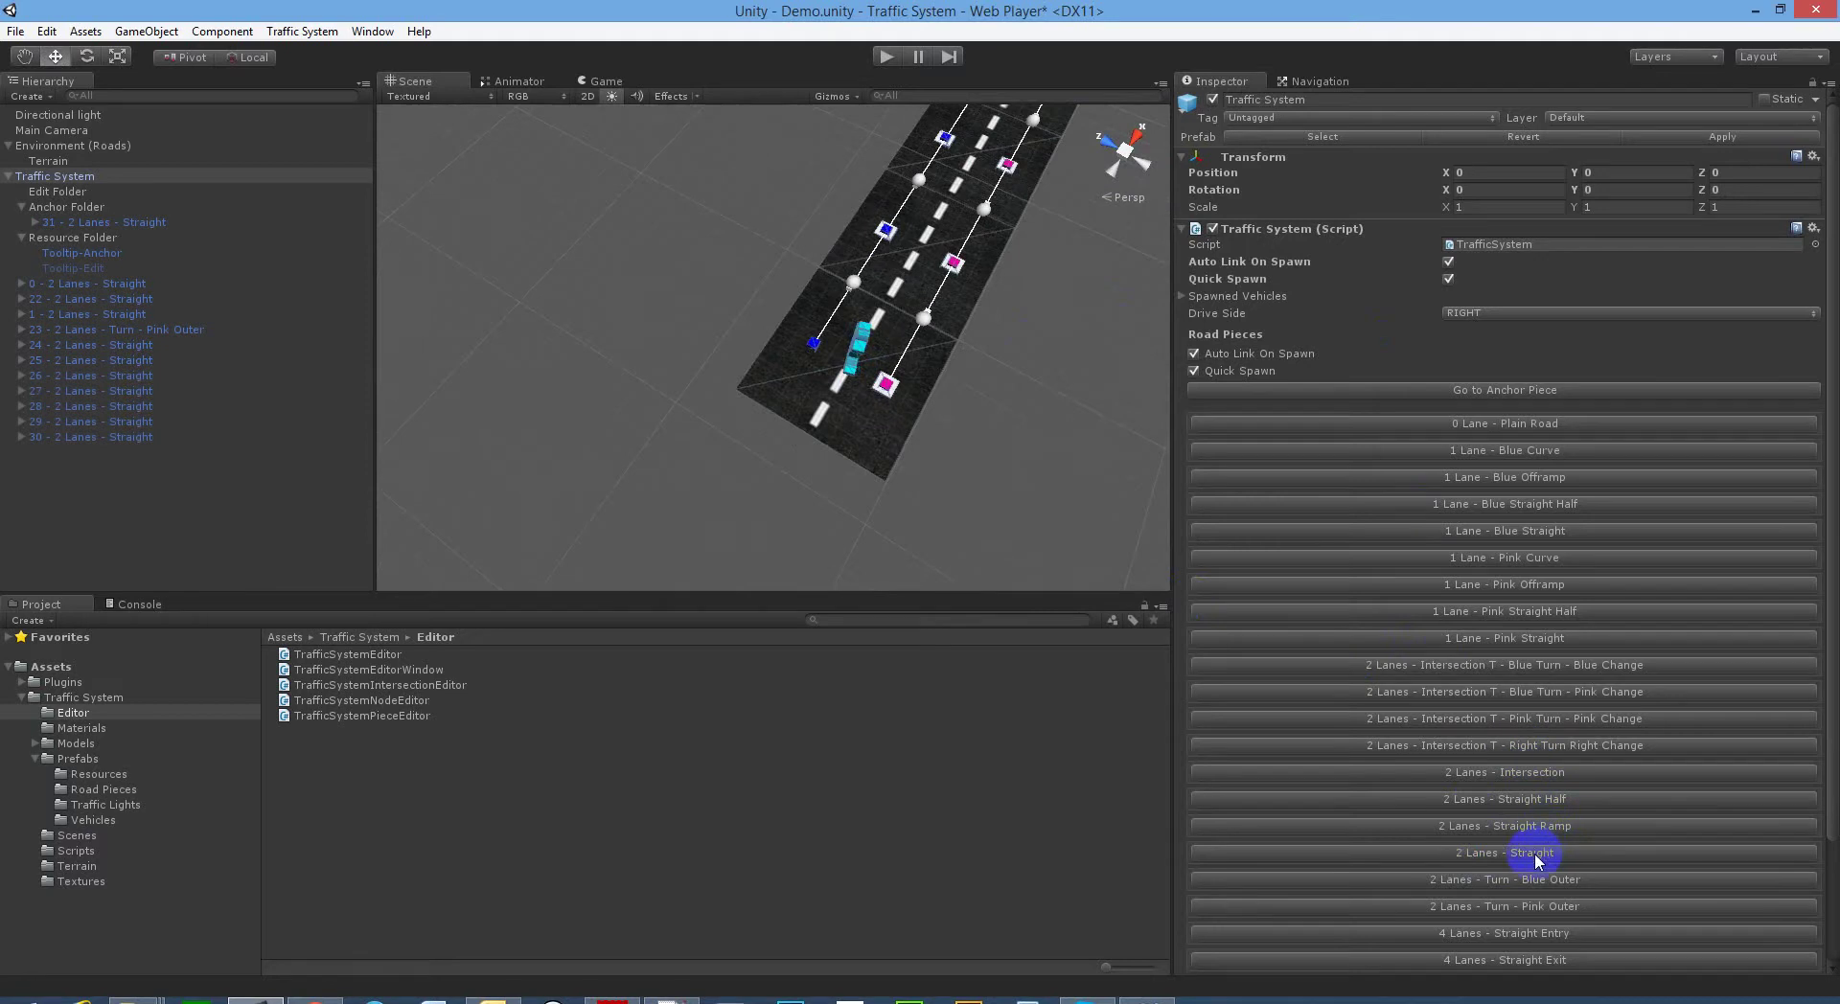
- Add a two-lane pink outer turn at the road's end and switch off Quick Spawn
{"action": "left_click", "coordinate": [1547, 907]}
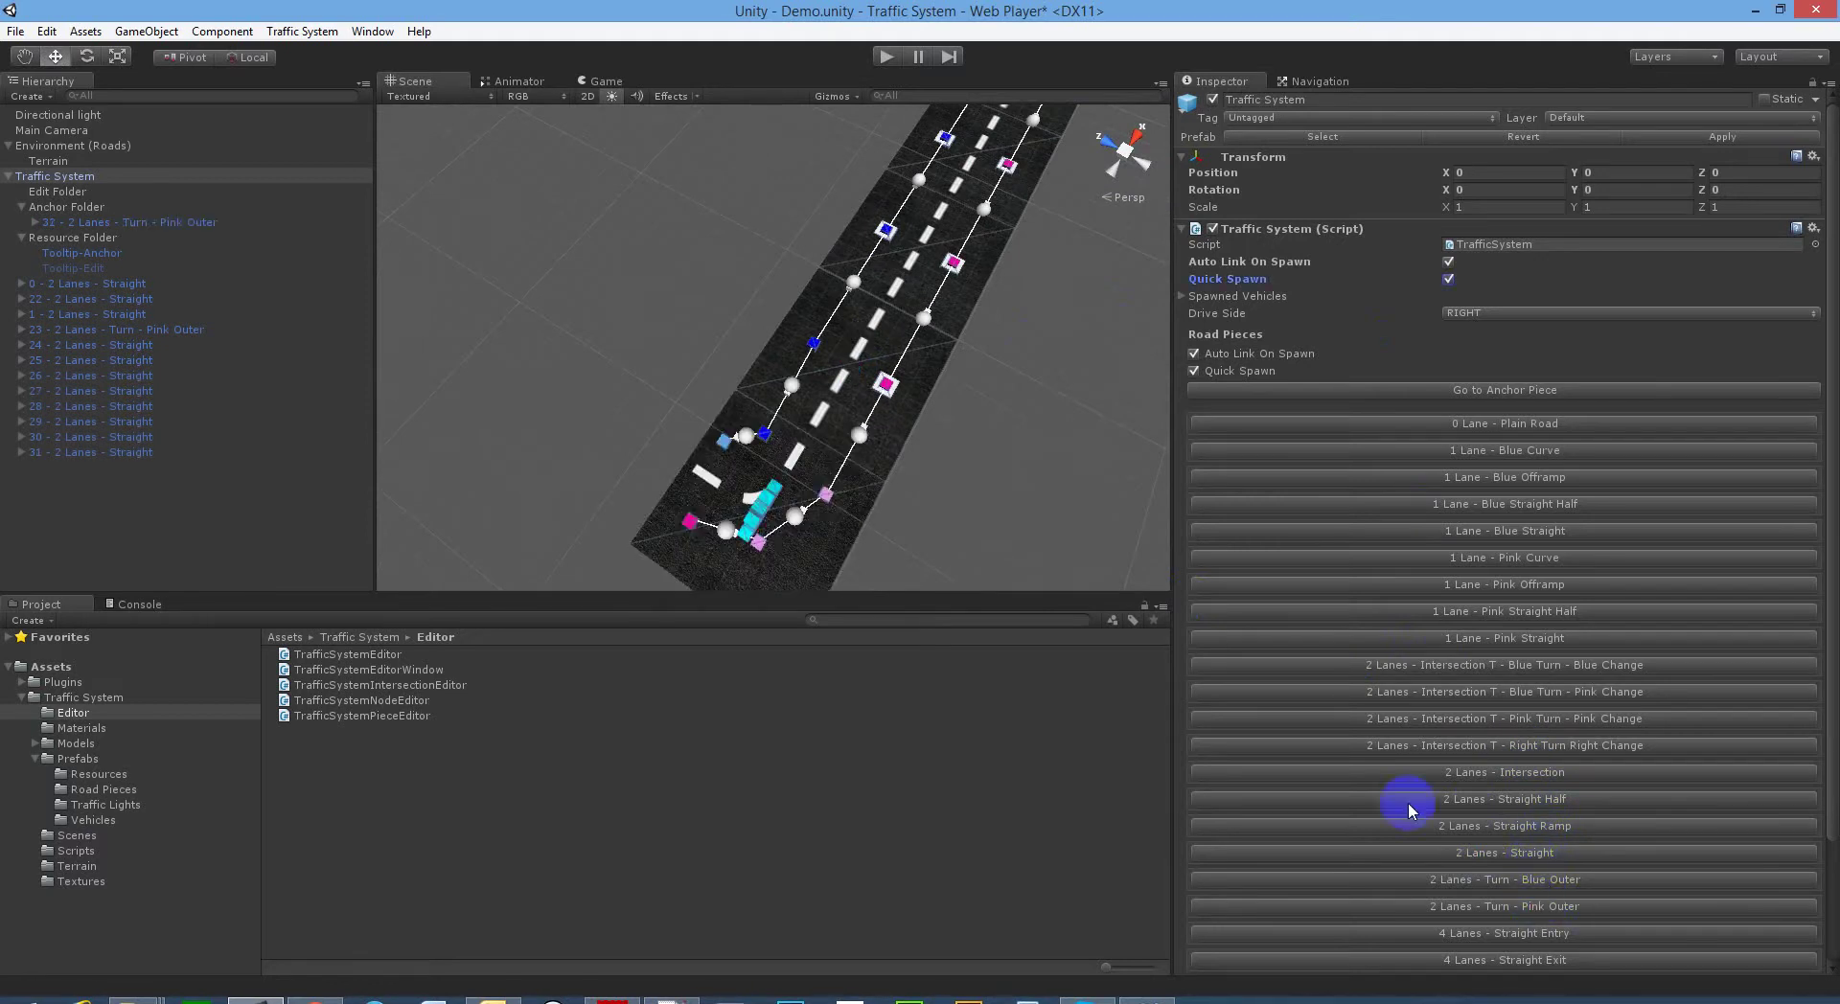
{"action": "left_click", "coordinate": [1448, 279]}
{"action": "mouse_move", "coordinate": [738, 307]}
{"action": "left_mouse_down", "text": "alt"}
{"action": "mouse_move", "coordinate": [1006, 410]}
{"action": "mouse_move", "coordinate": [1117, 345]}
{"action": "mouse_move", "coordinate": [764, 378]}
{"action": "mouse_move", "coordinate": [818, 271]}
{"action": "mouse_move", "coordinate": [760, 307]}
{"action": "mouse_move", "coordinate": [636, 307]}
{"action": "mouse_move", "coordinate": [579, 230]}
{"action": "mouse_move", "coordinate": [637, 328]}
{"action": "mouse_move", "coordinate": [566, 336]}
{"action": "left_mouse_up", "text": "alt"}
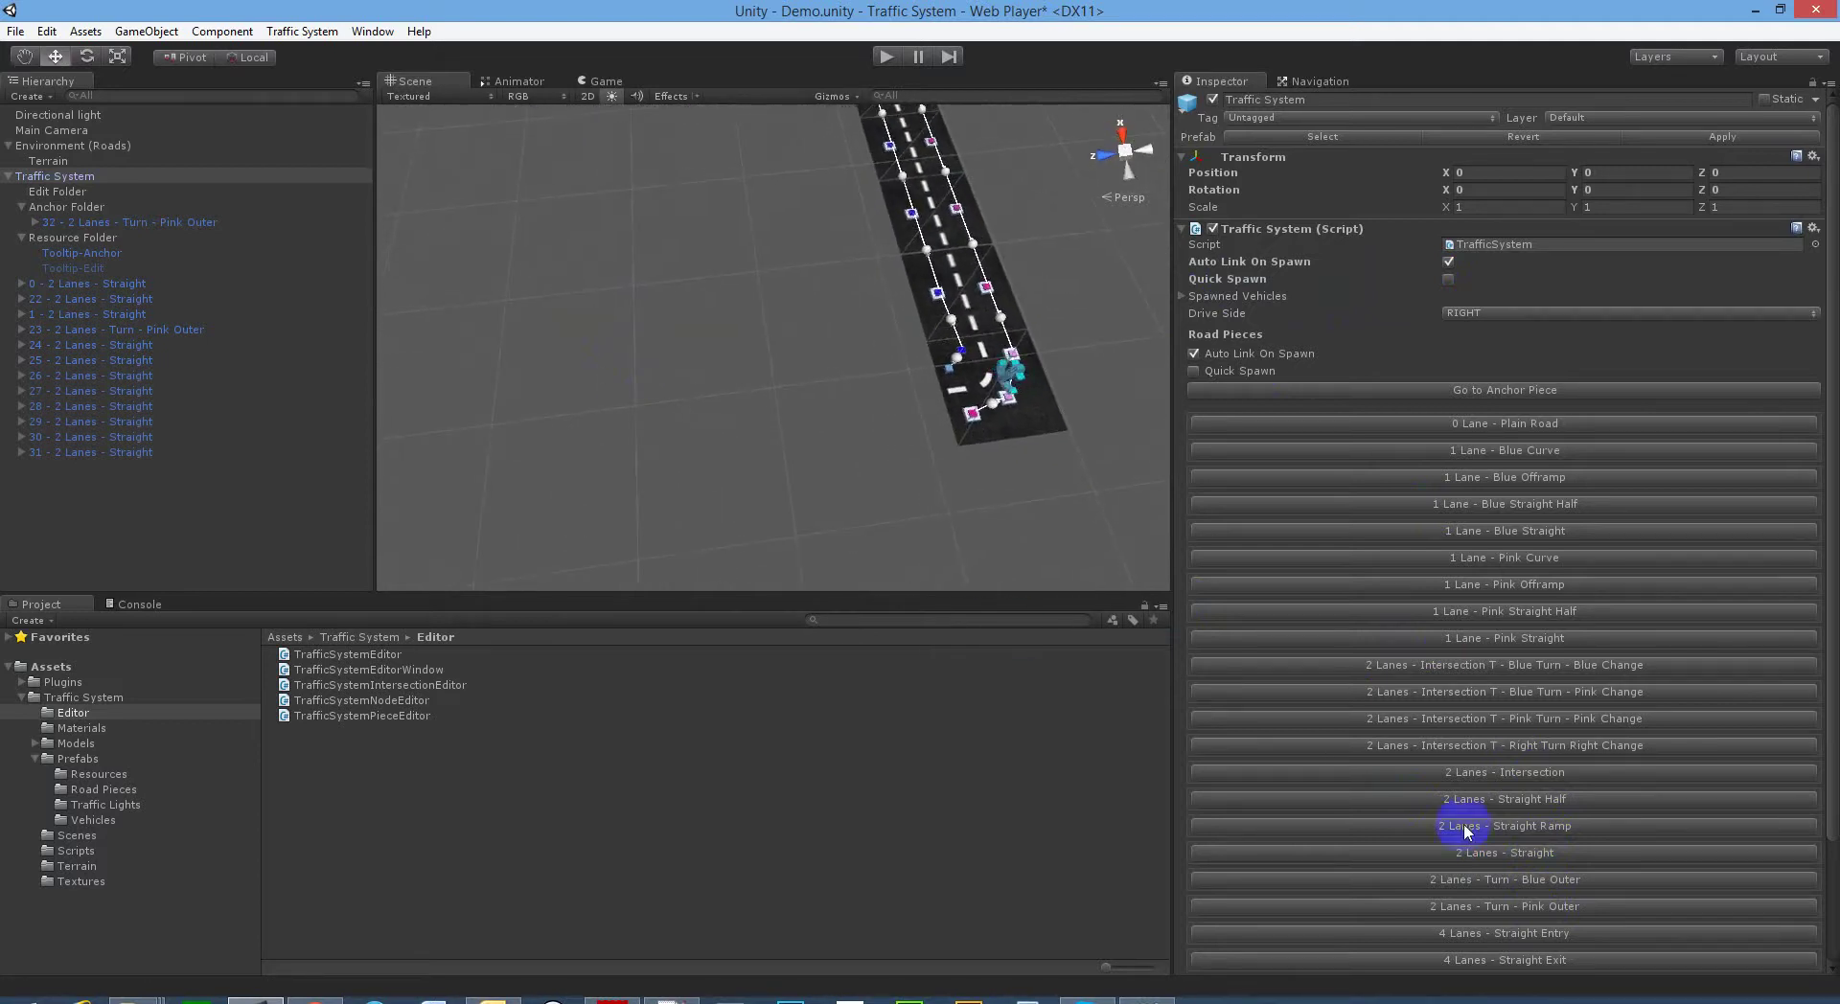
- Attach a straight to the pink turn's NORTH point, rotate it 90° on Y, and save it
{"action": "left_click", "coordinate": [1497, 854]}
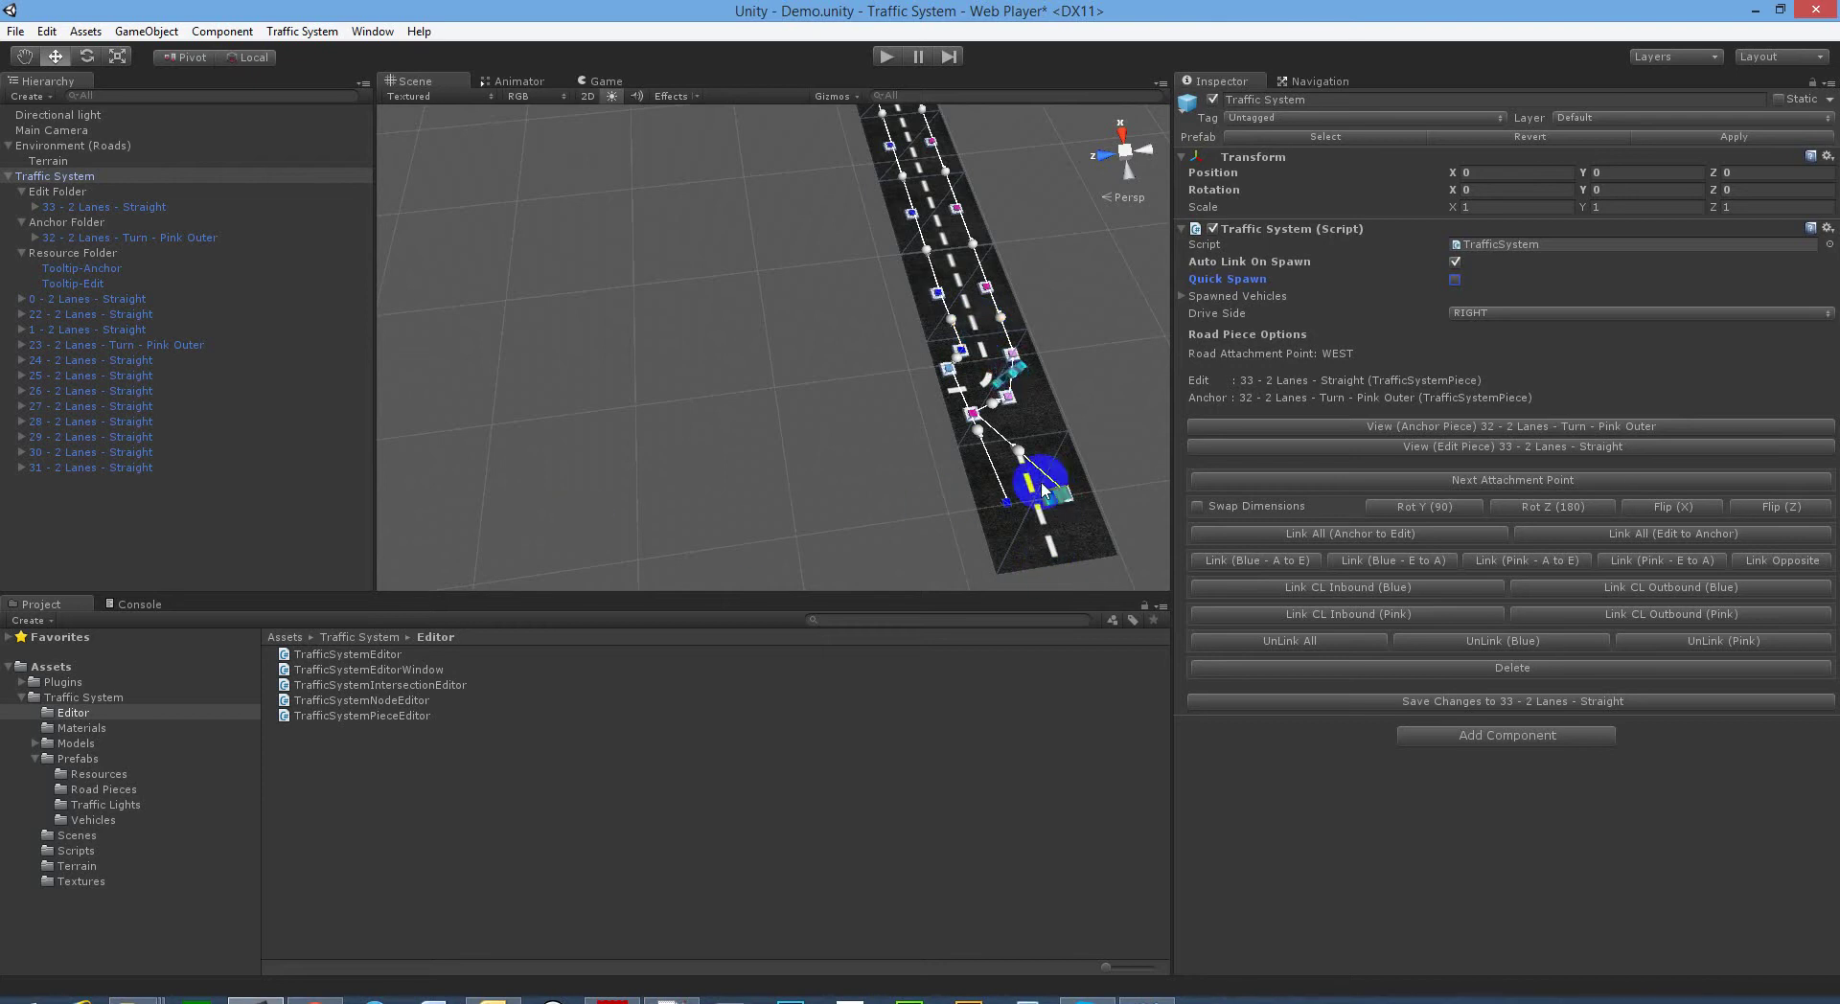
{"action": "left_click", "coordinate": [1428, 479]}
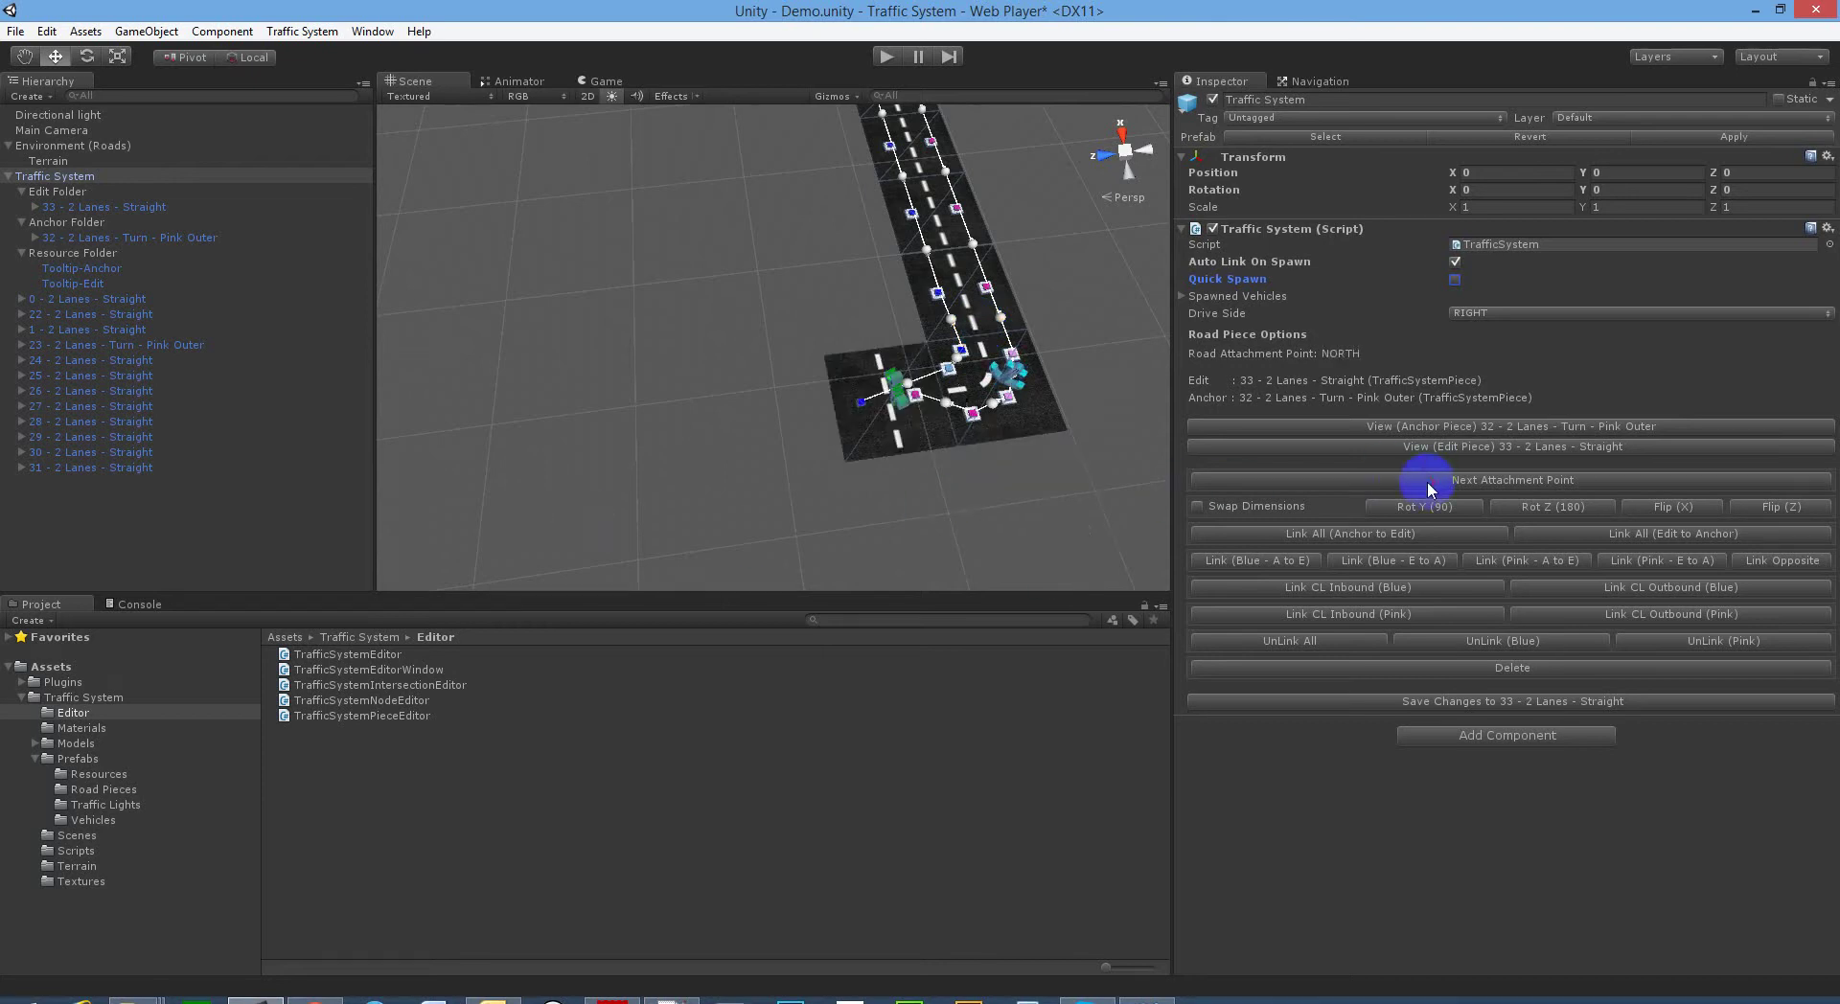
{"action": "left_click", "coordinate": [1405, 503]}
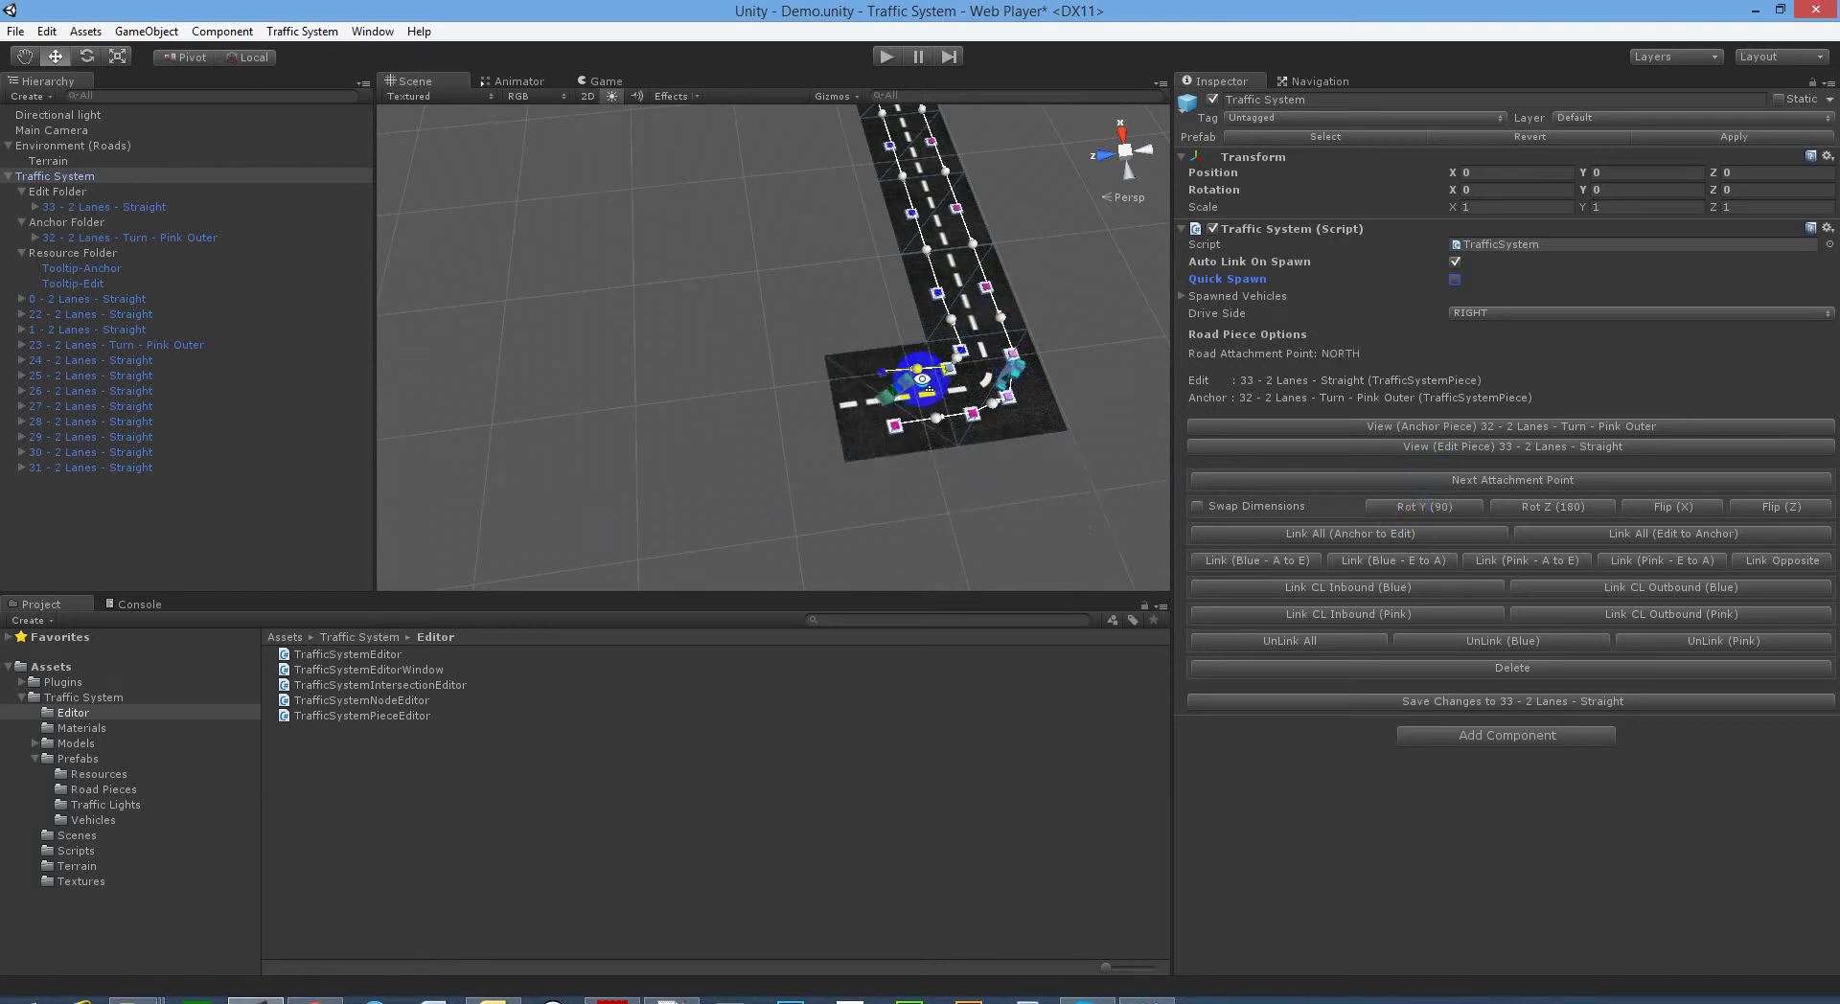
{"action": "left_click_drag", "start_coordinate": [1094, 428], "coordinate": [1029, 488], "text": "alt"}
{"action": "left_click", "coordinate": [1380, 699]}
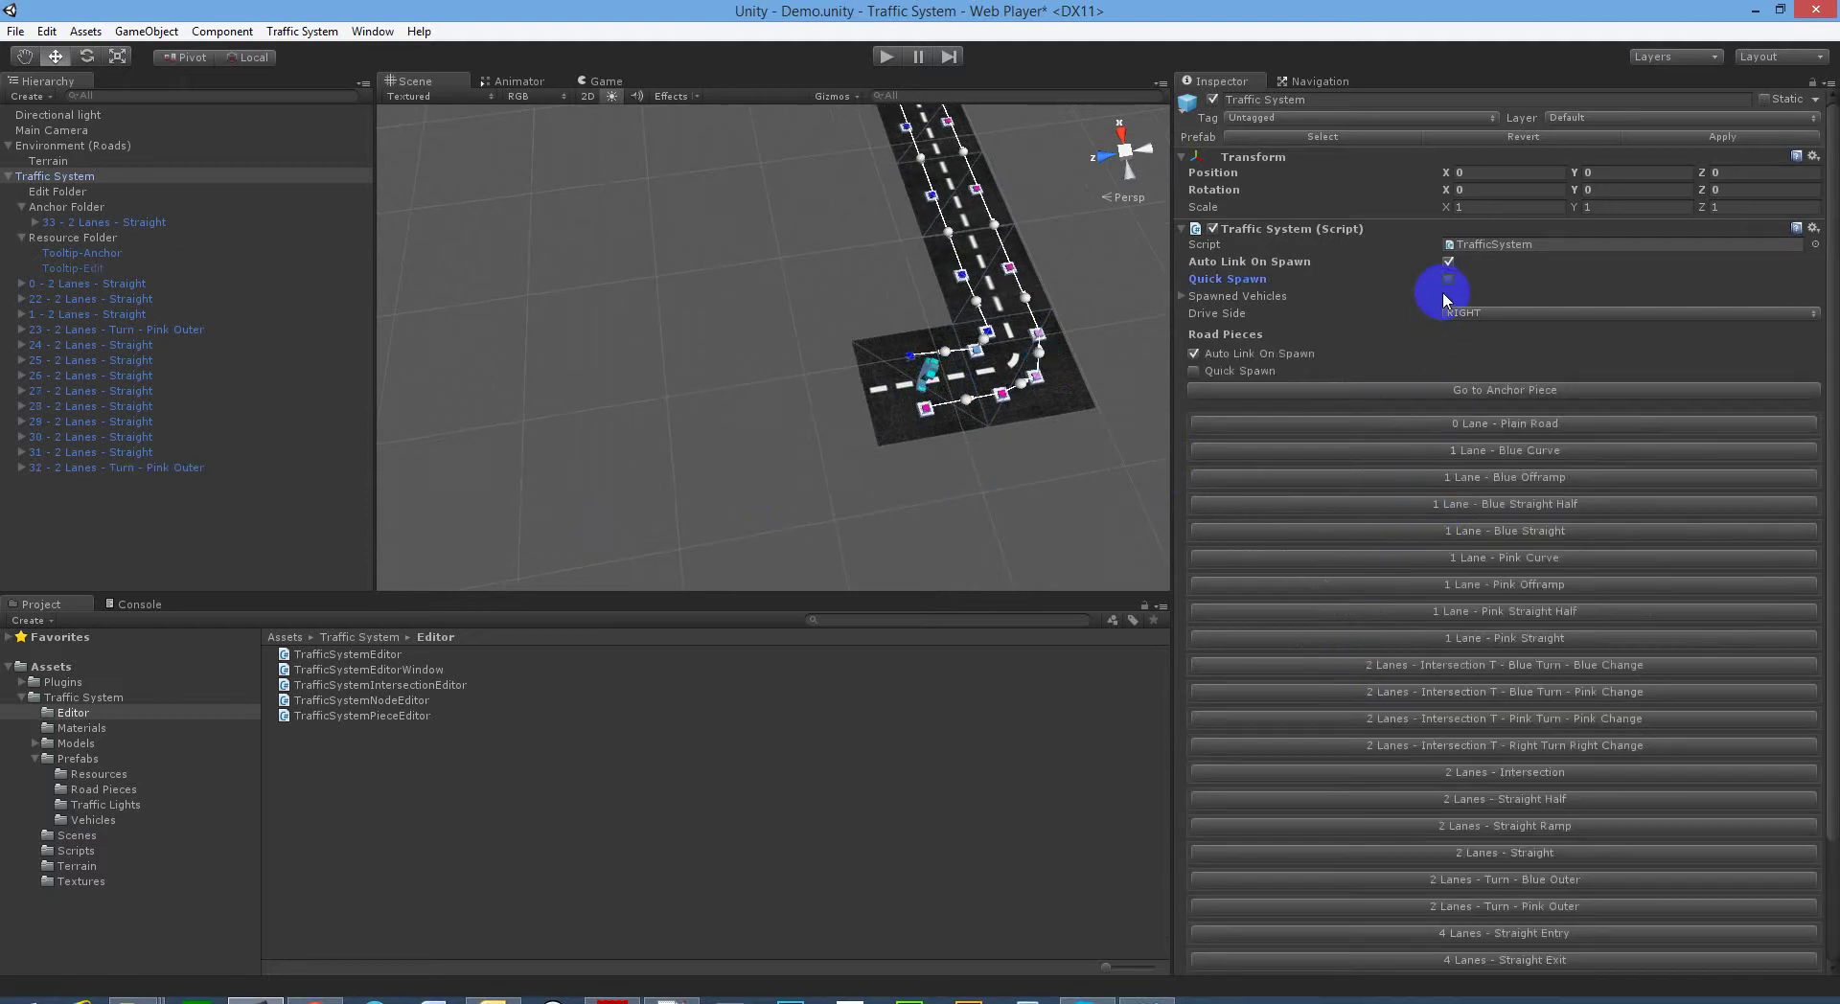
{"action": "mouse_move", "coordinate": [954, 390]}
{"action": "left_mouse_down", "text": "alt"}
{"action": "mouse_move", "coordinate": [875, 320]}
{"action": "mouse_move", "coordinate": [875, 268]}
{"action": "left_mouse_up", "text": "alt"}
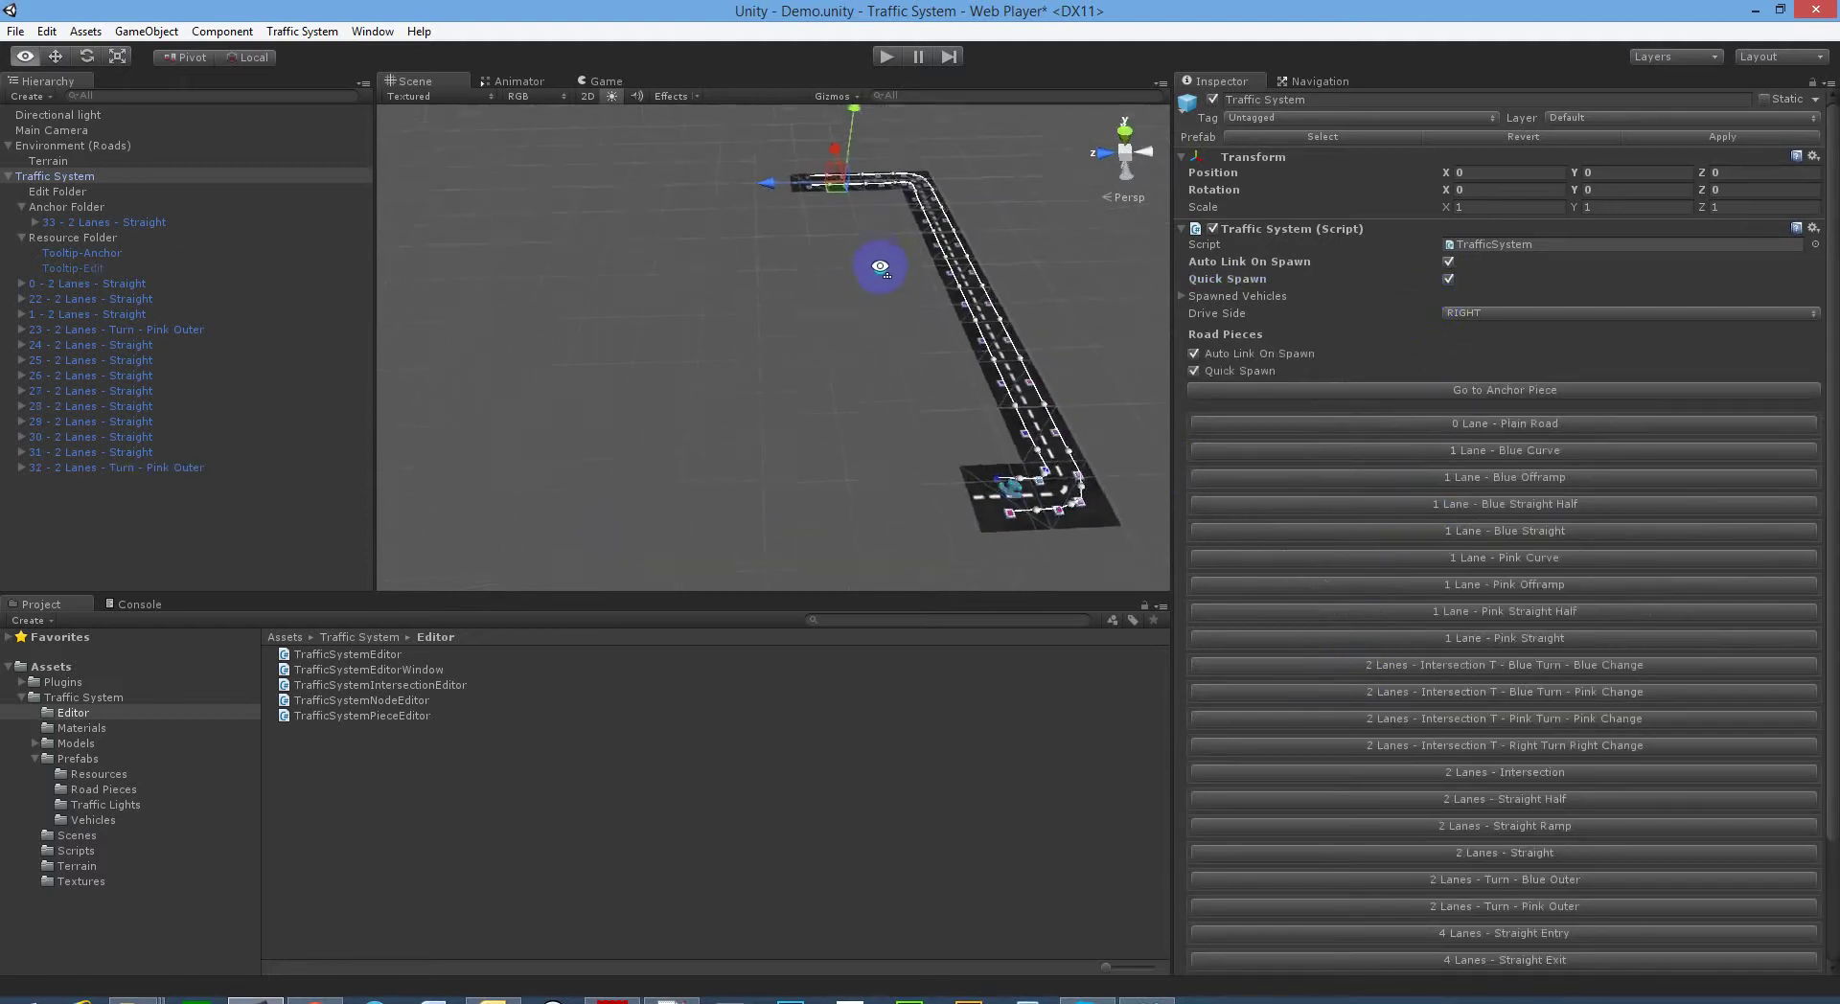
- Add more two-lane straight pieces along the new side of the road
{"action": "left_click", "coordinate": [1484, 856]}
{"action": "left_click", "coordinate": [1484, 856]}
{"action": "left_click", "coordinate": [1484, 856]}
{"action": "mouse_move", "coordinate": [1098, 520]}
{"action": "left_mouse_down", "text": "alt"}
{"action": "mouse_move", "coordinate": [811, 383]}
{"action": "mouse_move", "coordinate": [809, 422]}
{"action": "mouse_move", "coordinate": [1022, 399]}
{"action": "left_mouse_up", "text": "alt"}
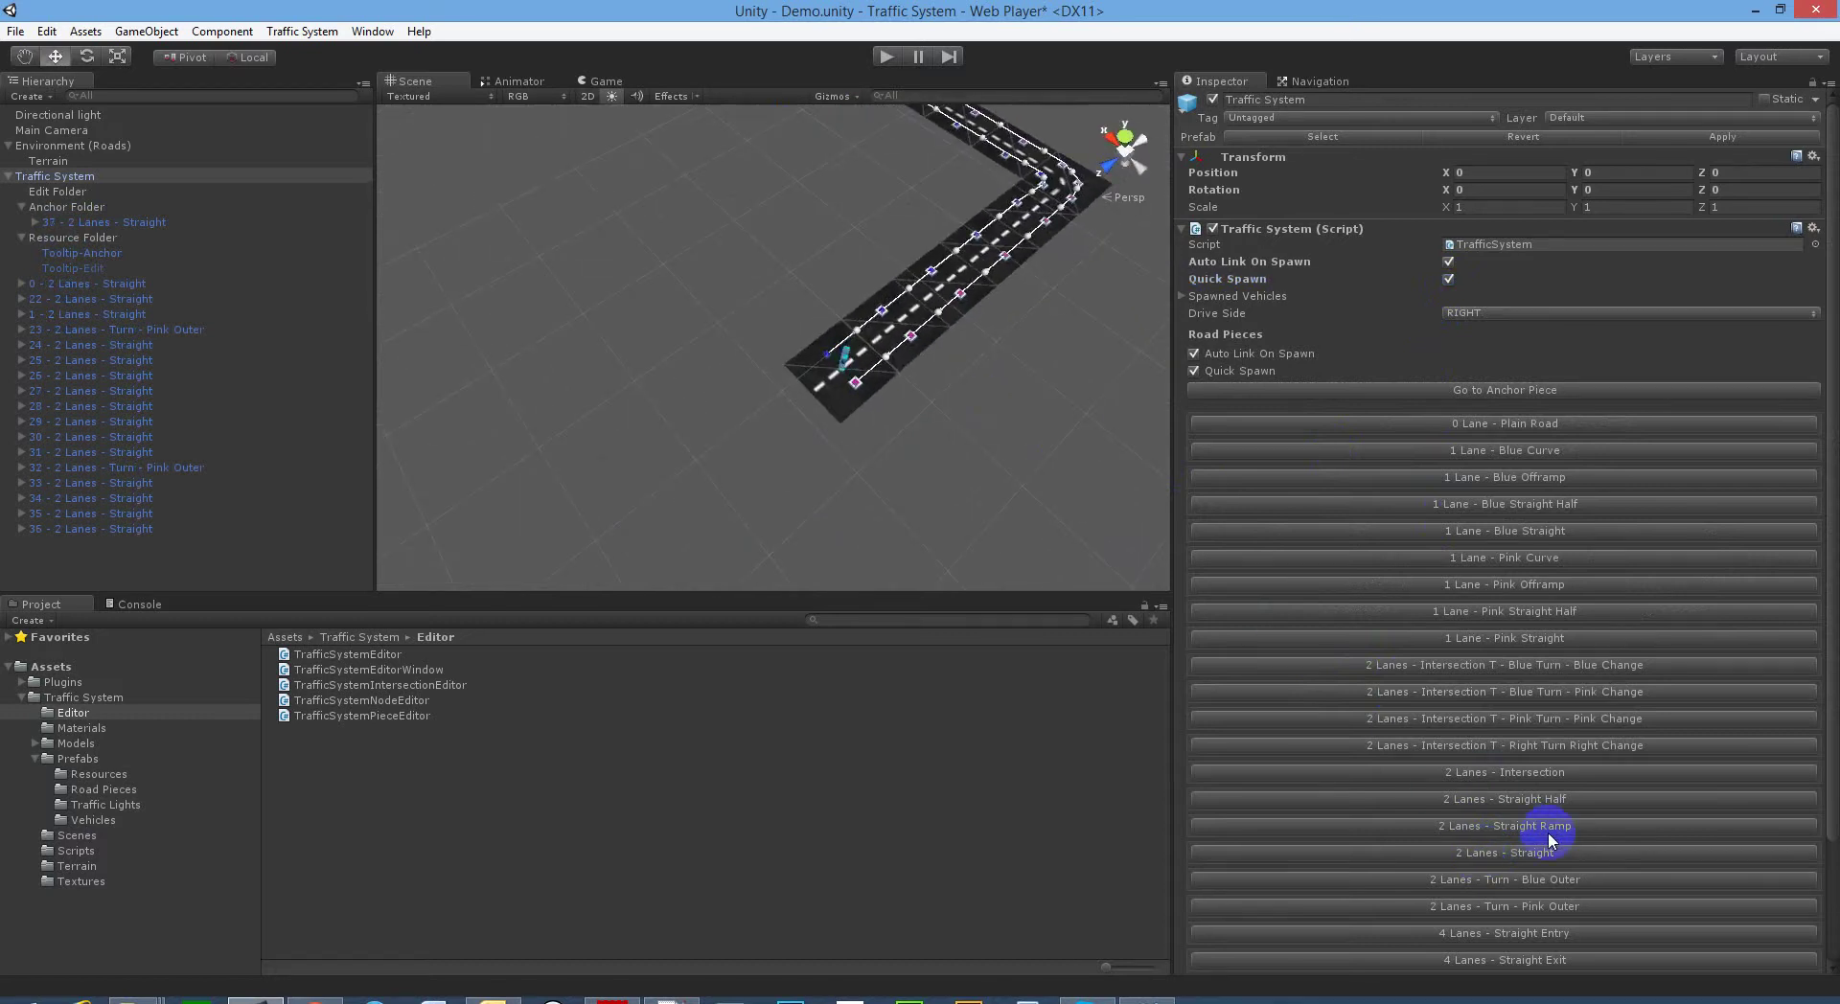
{"action": "scroll", "coordinate": [1535, 852], "scroll_direction": "down", "scroll_amount": 3}
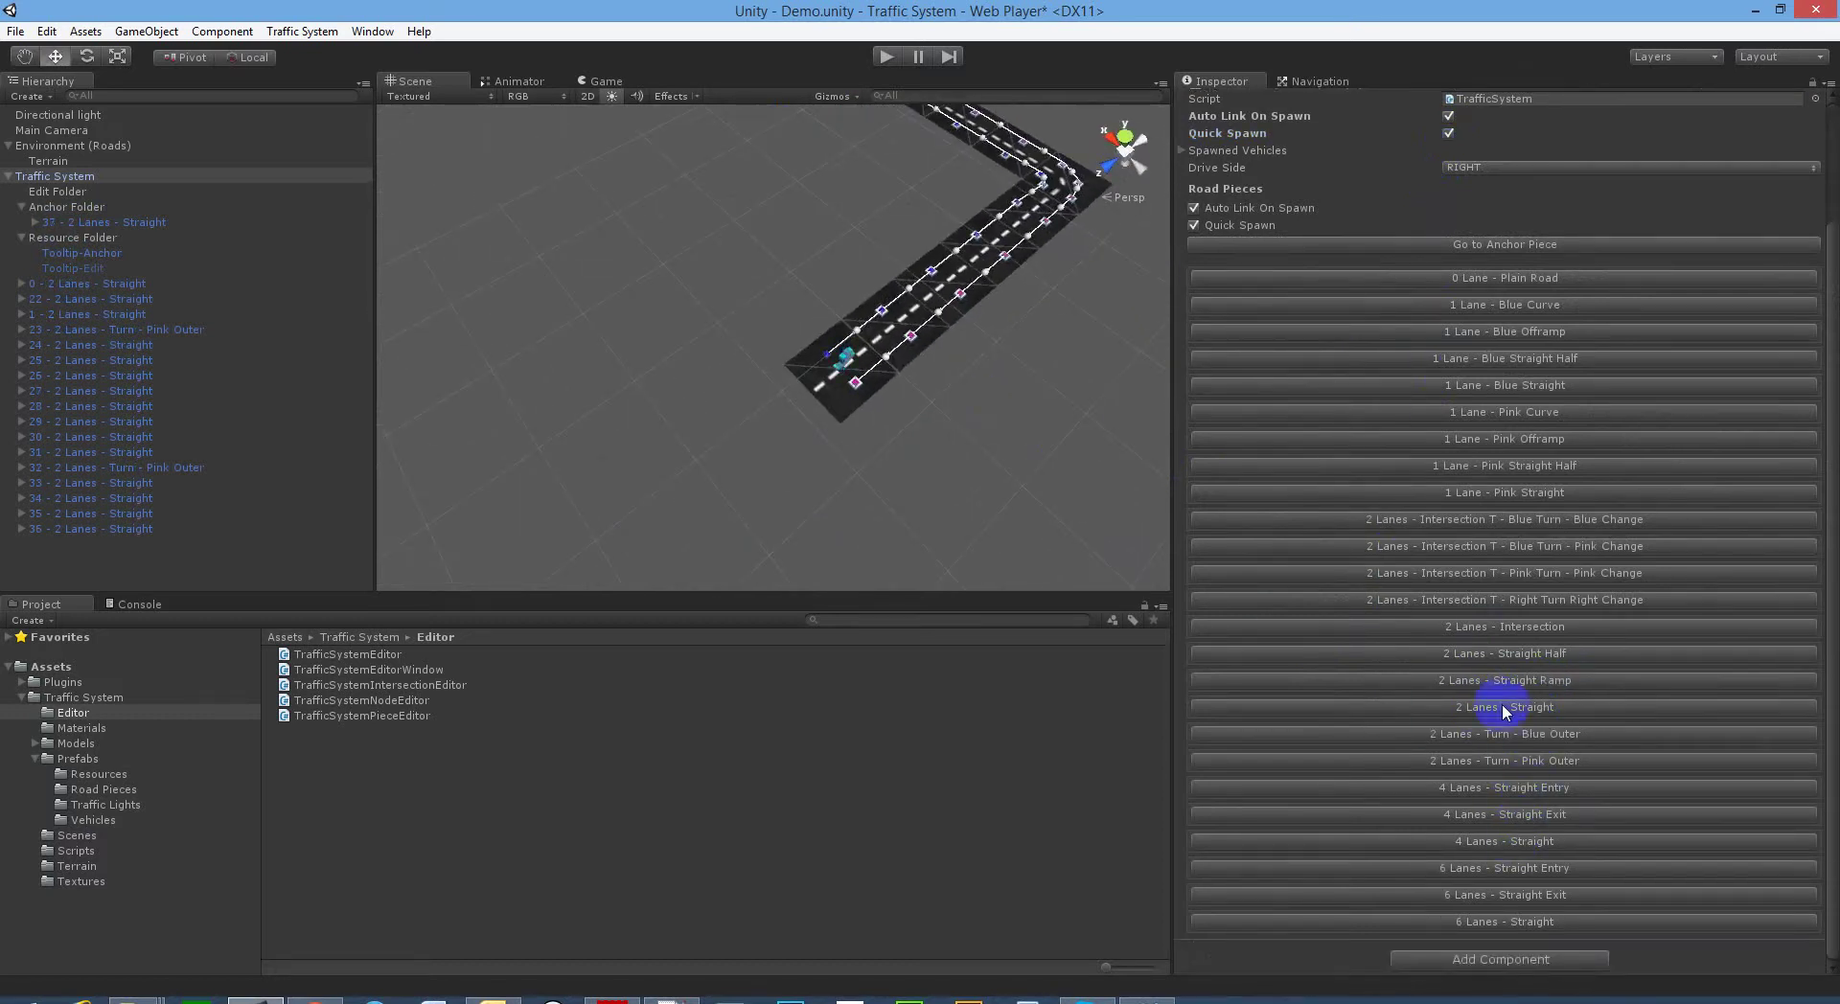
- Cap the side with a pink outer turn and switch Quick Spawn off again
{"action": "left_click", "coordinate": [1524, 761]}
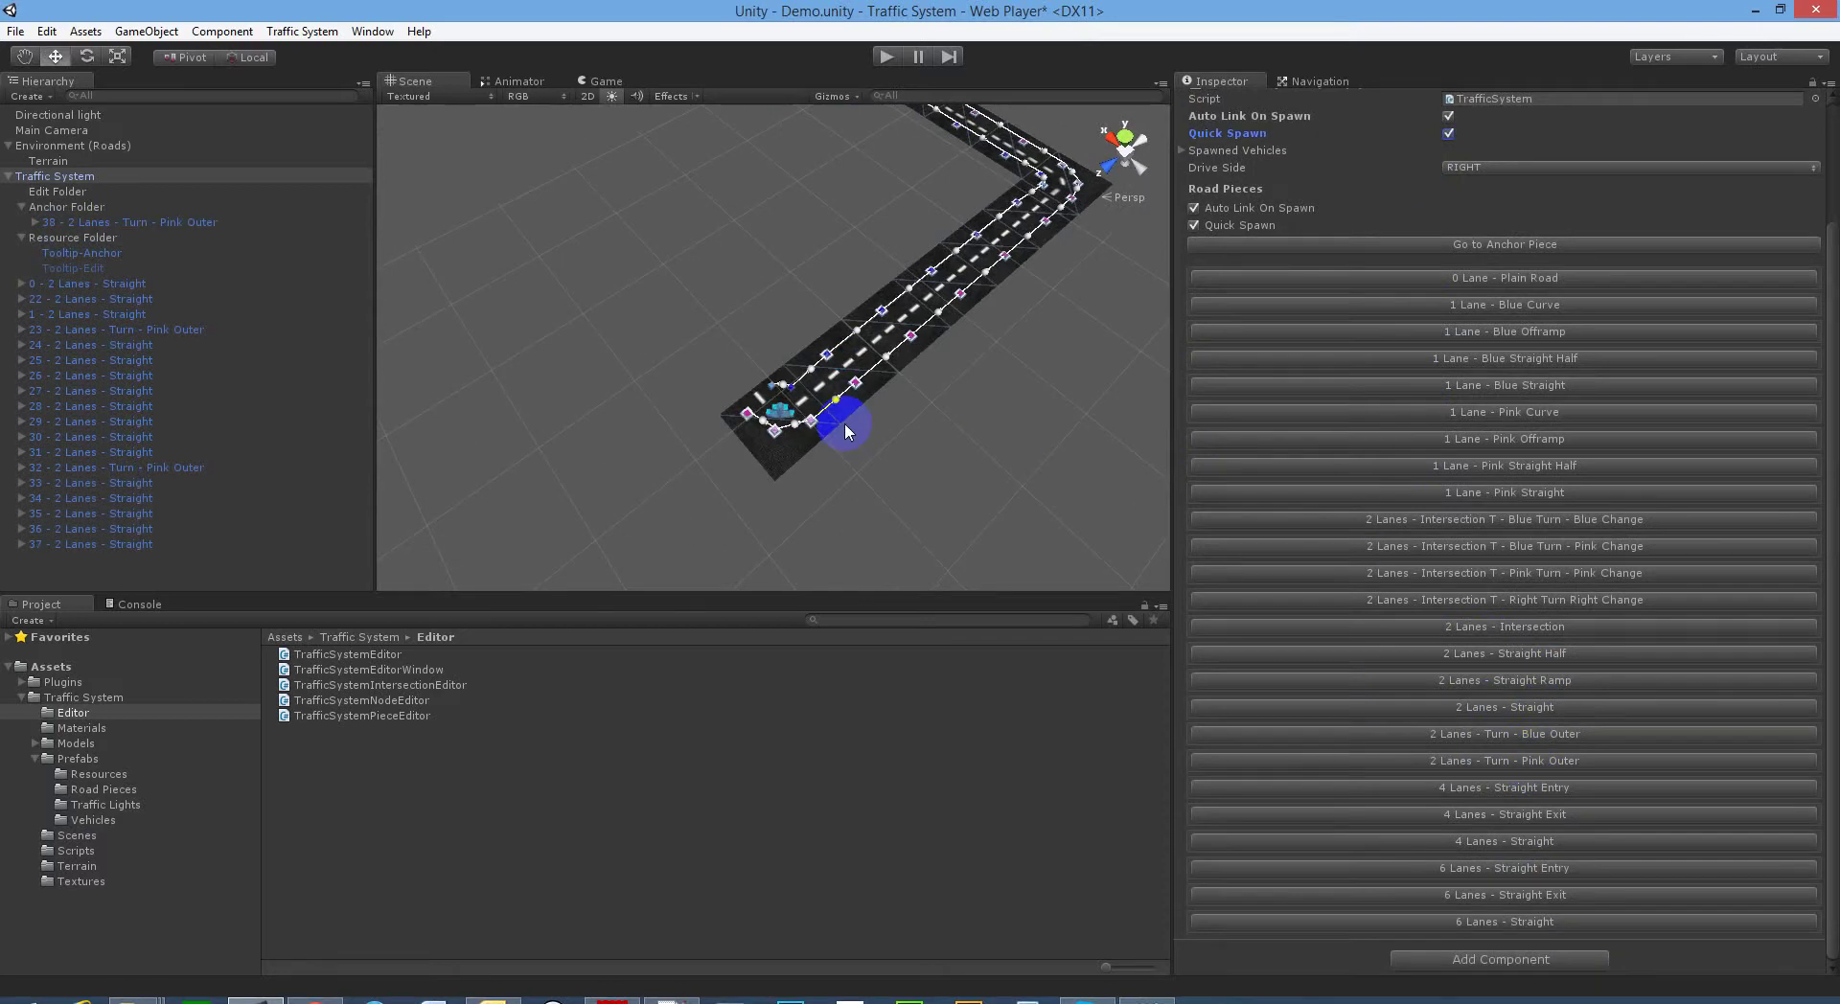
{"action": "left_click", "coordinate": [1448, 134]}
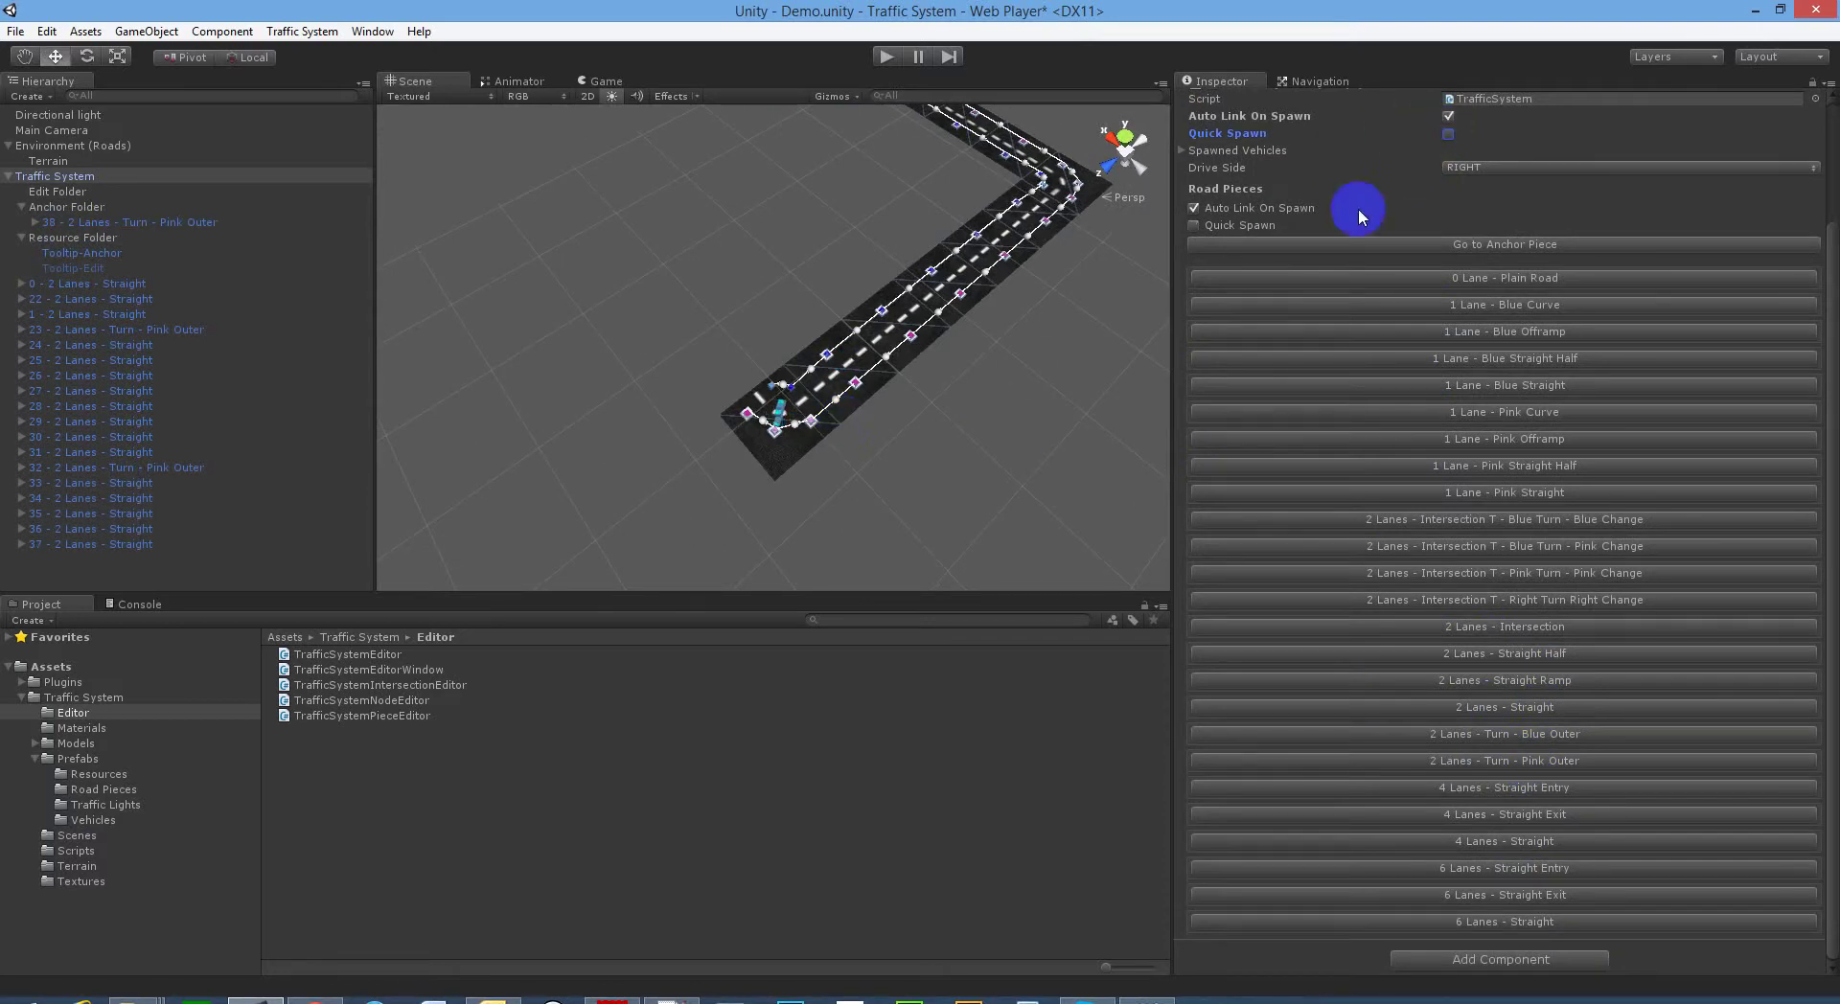
{"action": "mouse_move", "coordinate": [861, 322]}
{"action": "left_mouse_down", "text": "alt"}
{"action": "mouse_move", "coordinate": [959, 364]}
{"action": "mouse_move", "coordinate": [1154, 251]}
{"action": "left_mouse_up", "text": "alt"}
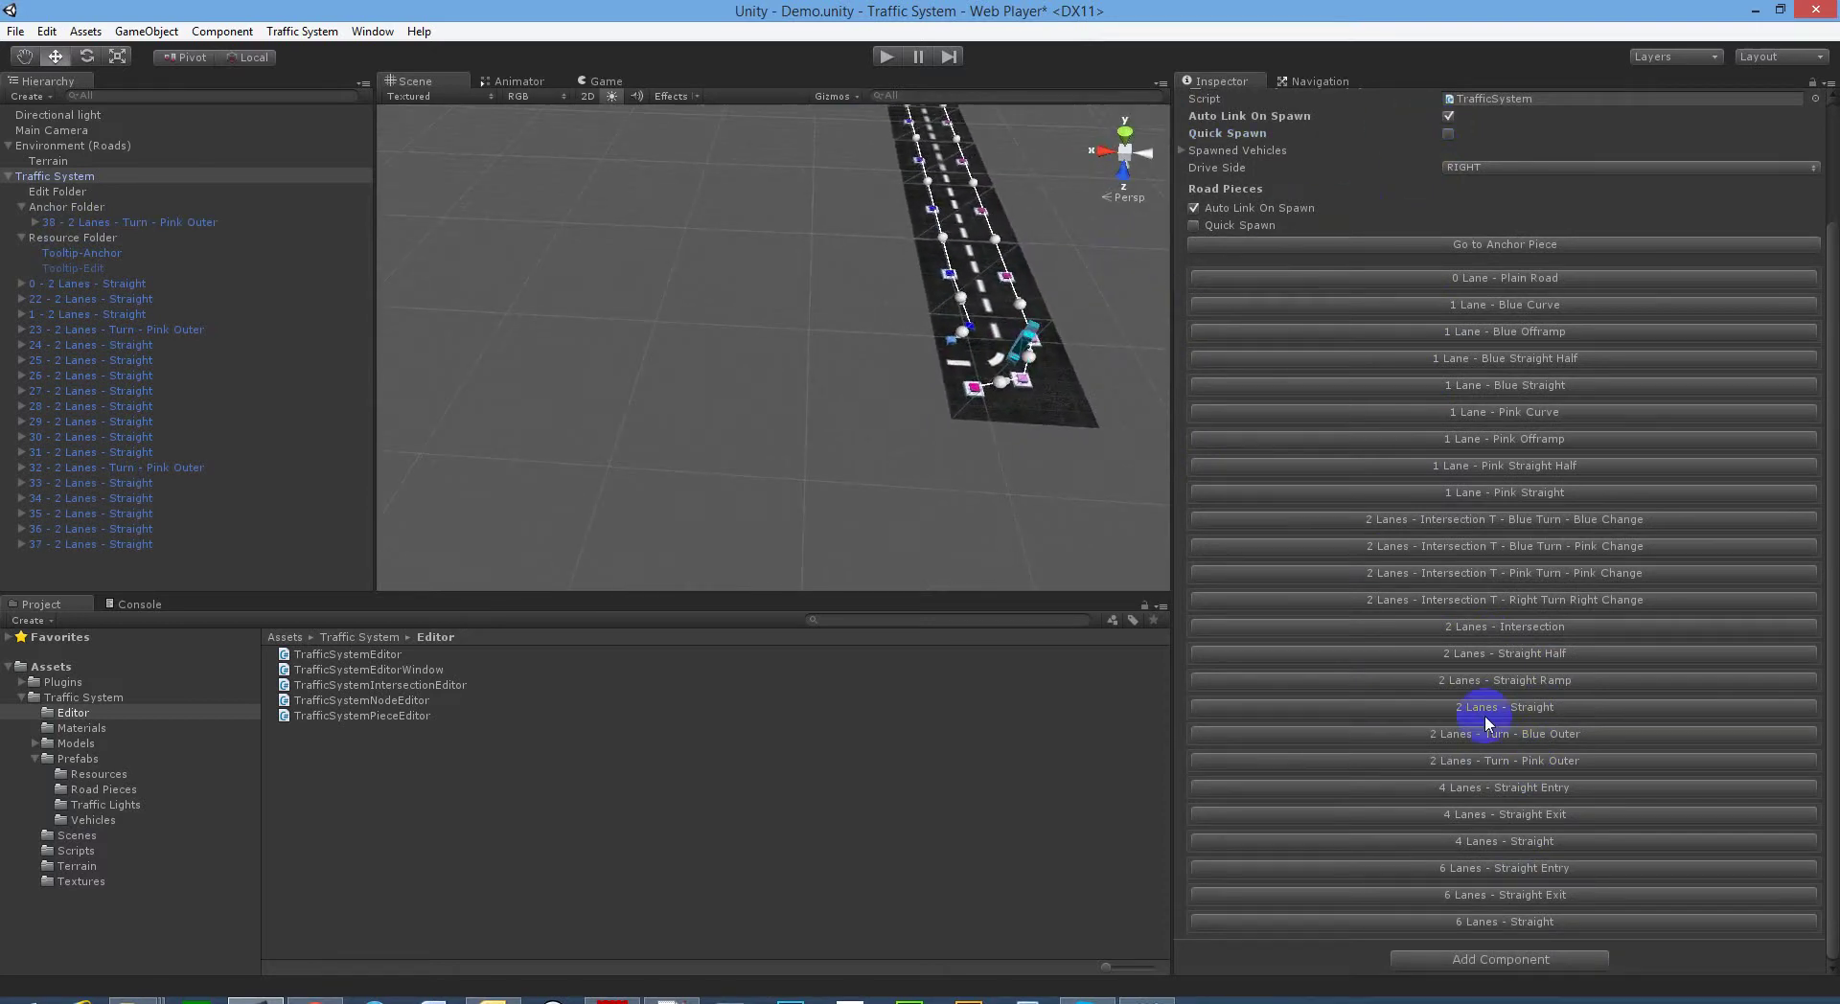
- Attach a straight to the third turn's EAST attachment point and save it
{"action": "left_click", "coordinate": [1512, 710]}
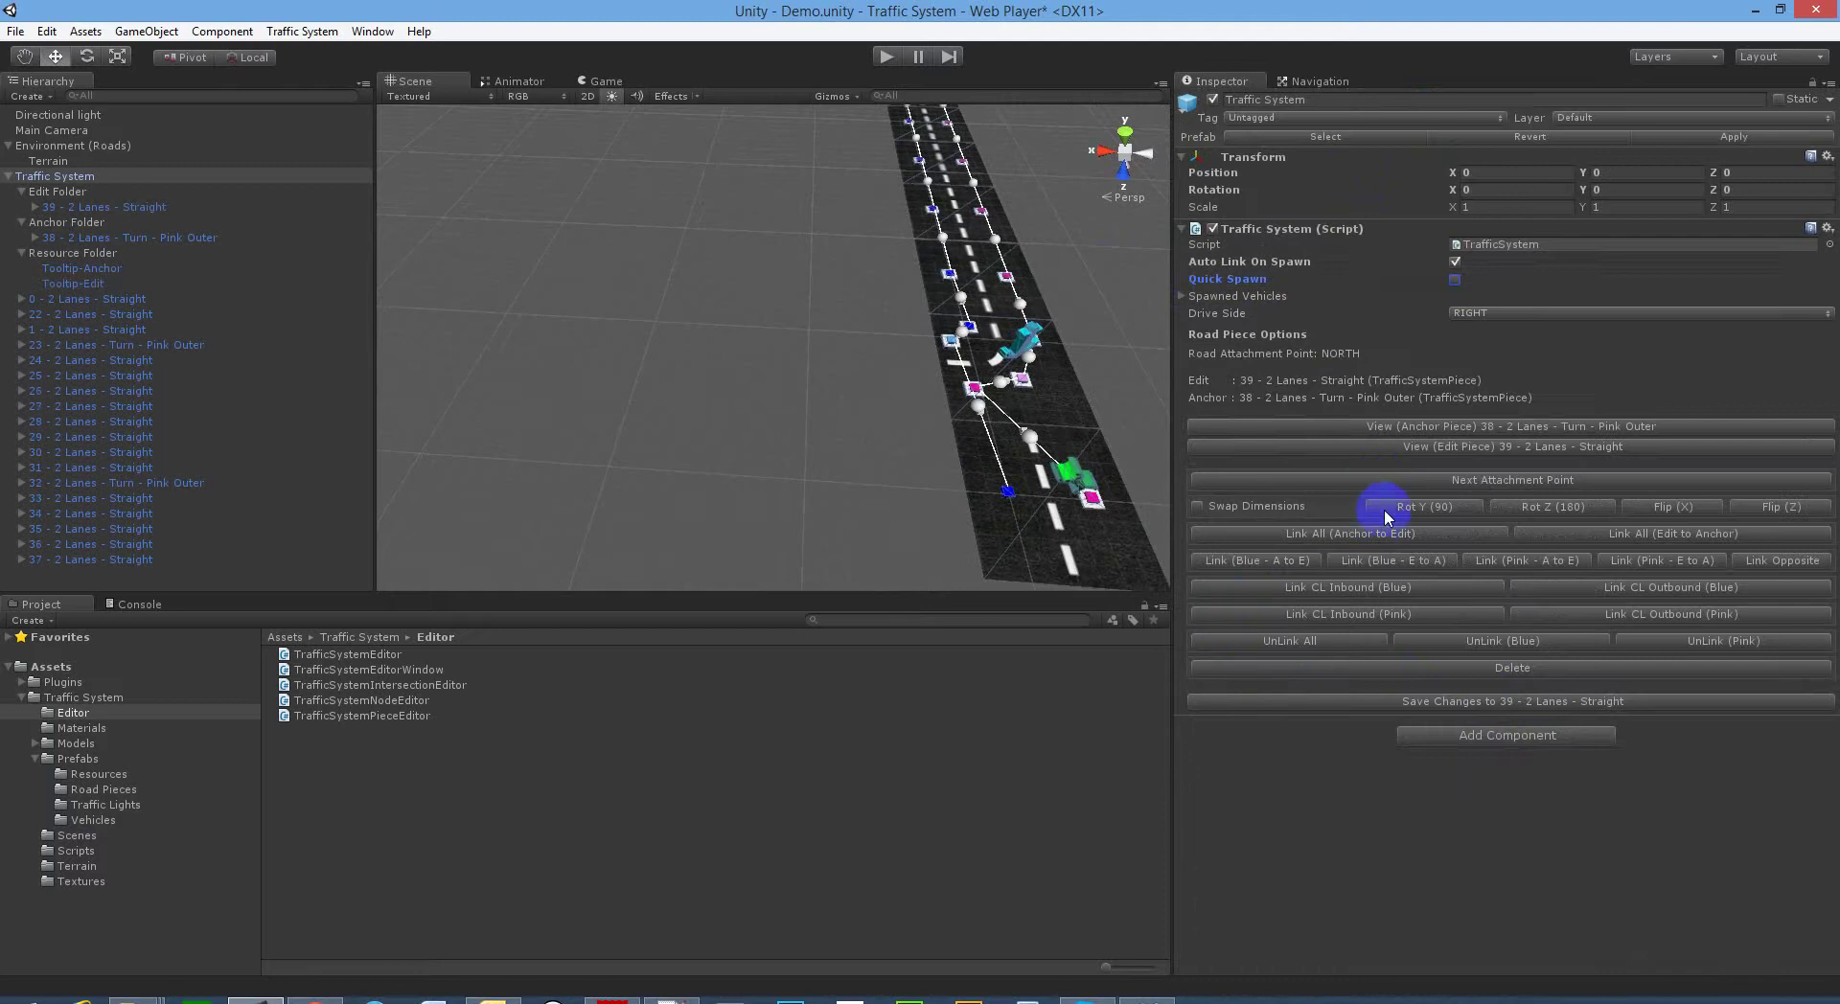
{"action": "left_click", "coordinate": [1377, 476]}
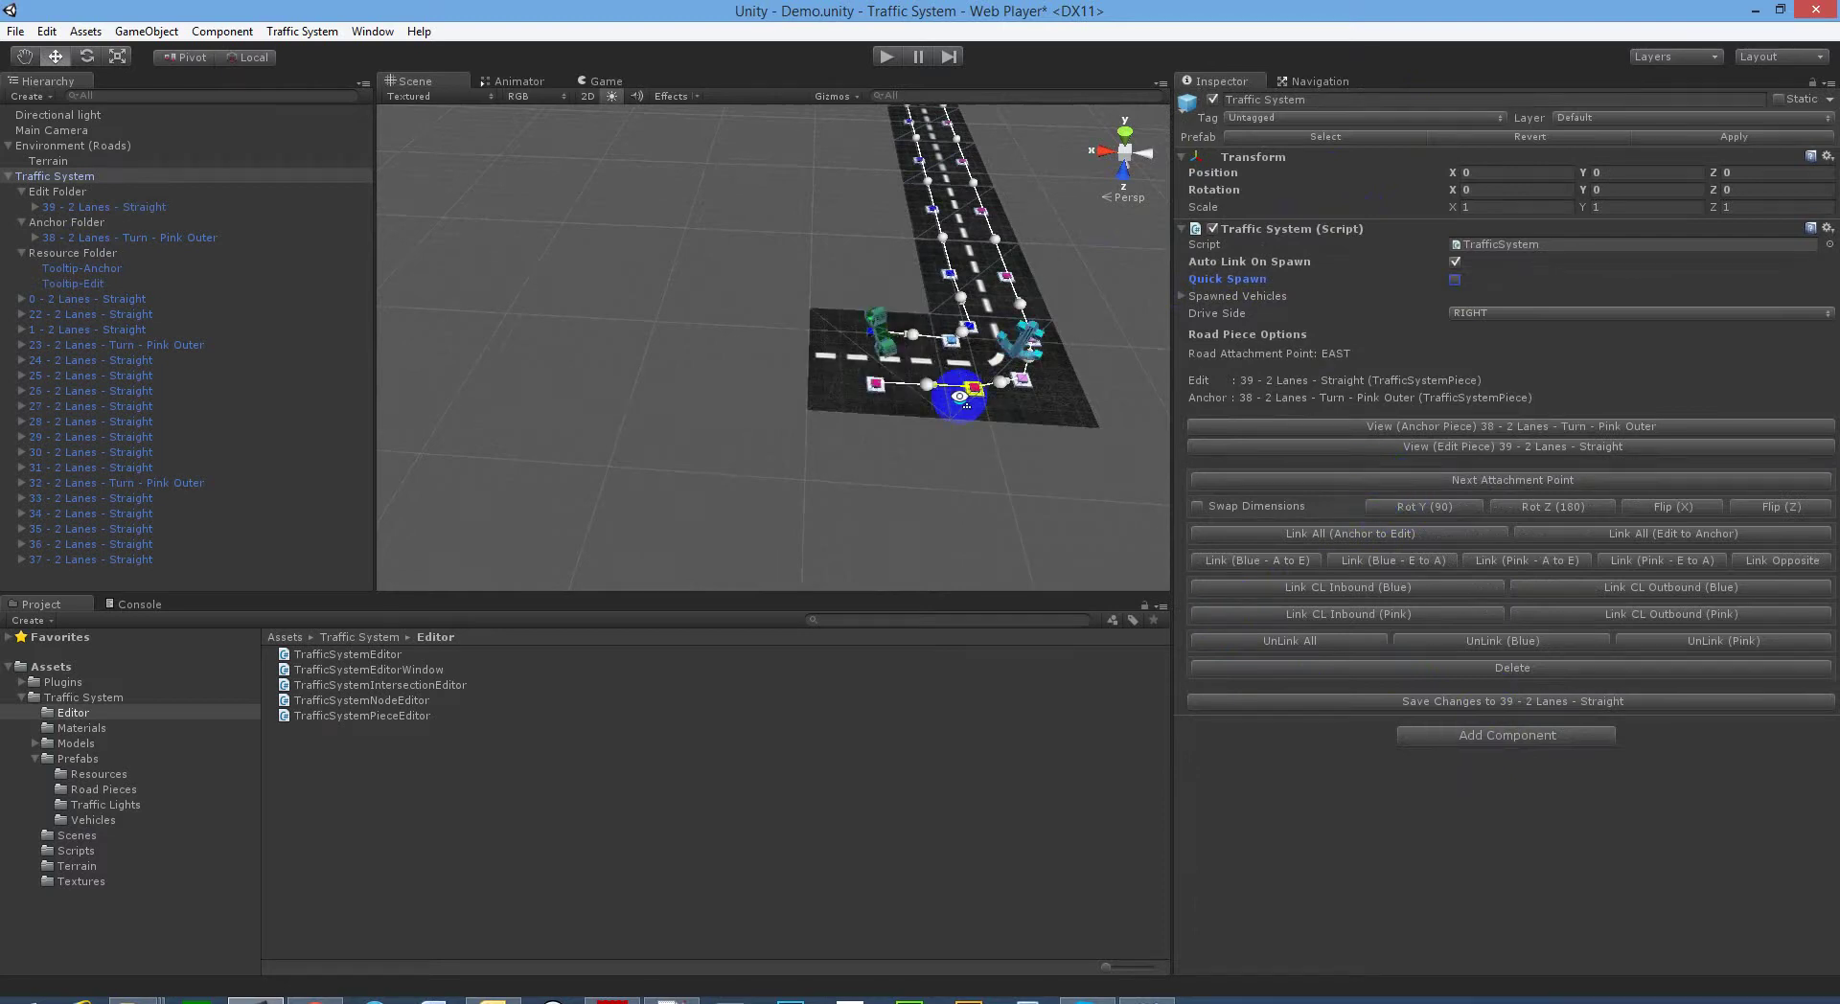
{"action": "left_click_drag", "start_coordinate": [952, 381], "coordinate": [1292, 453], "text": "alt"}
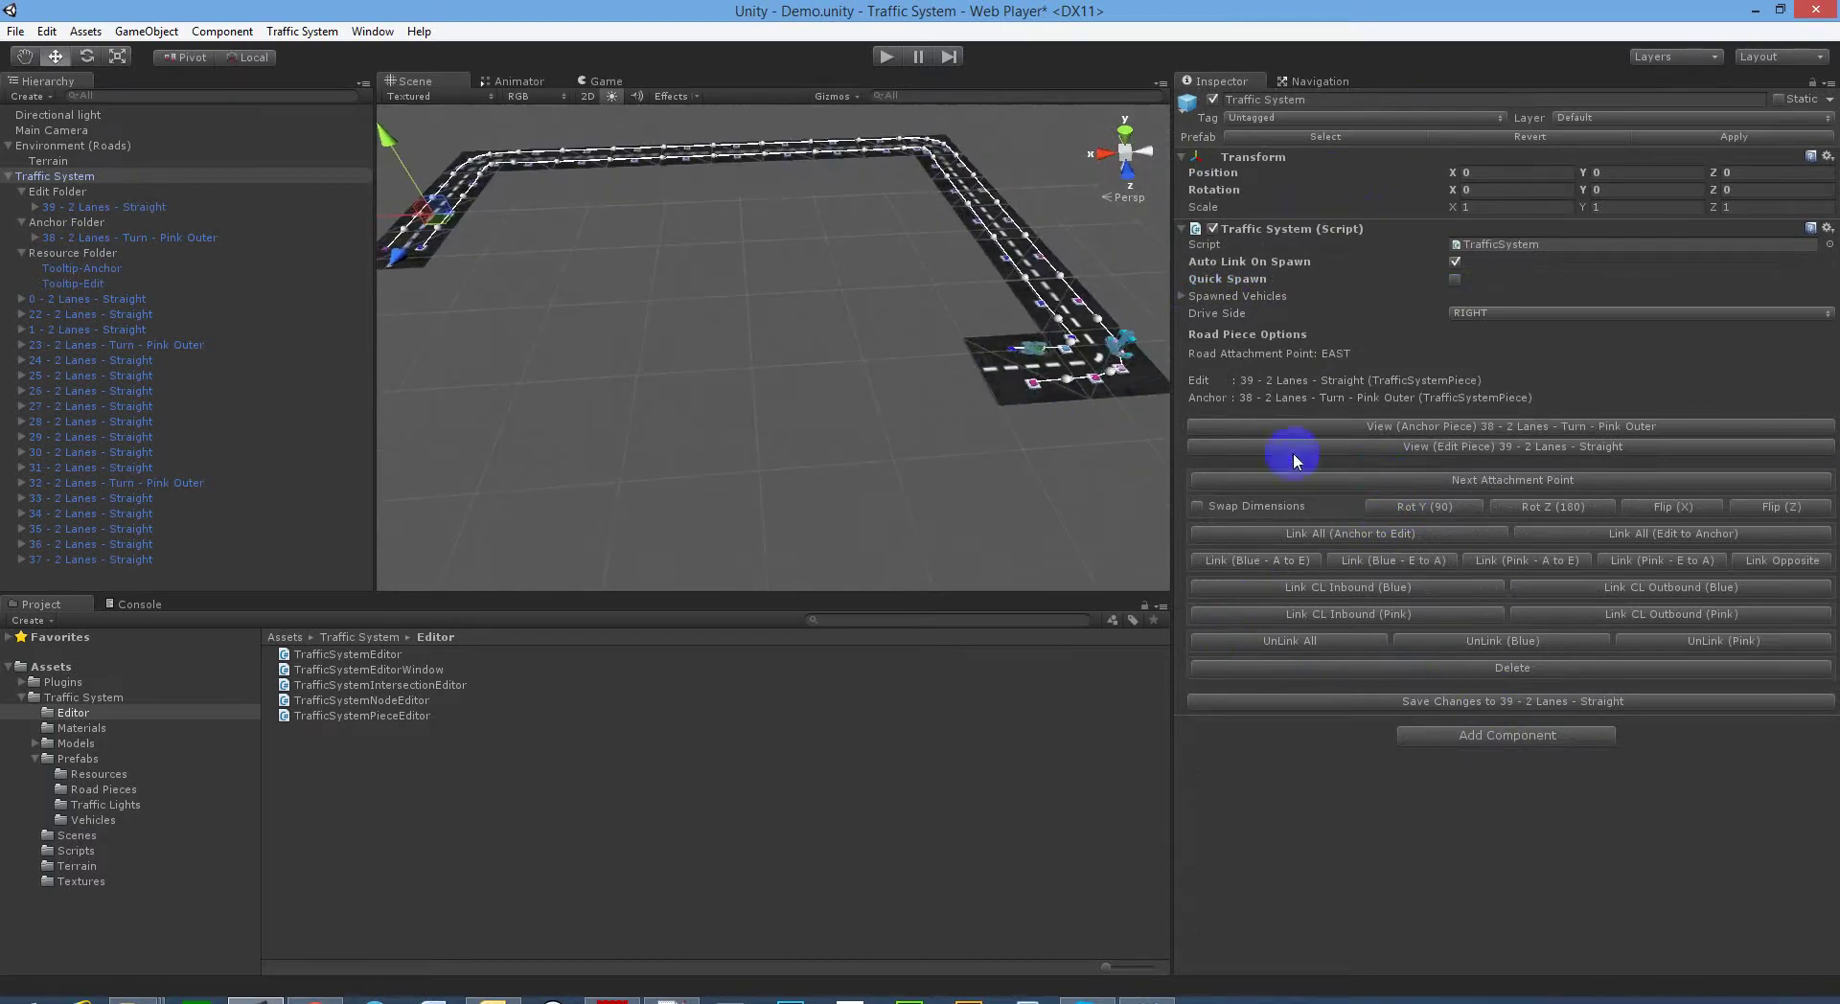
{"action": "left_click", "coordinate": [1460, 703]}
- Run straight pieces along the bottom side and end it with a pink outer turn
{"action": "scroll", "coordinate": [1495, 709], "scroll_direction": "down", "scroll_amount": 2}
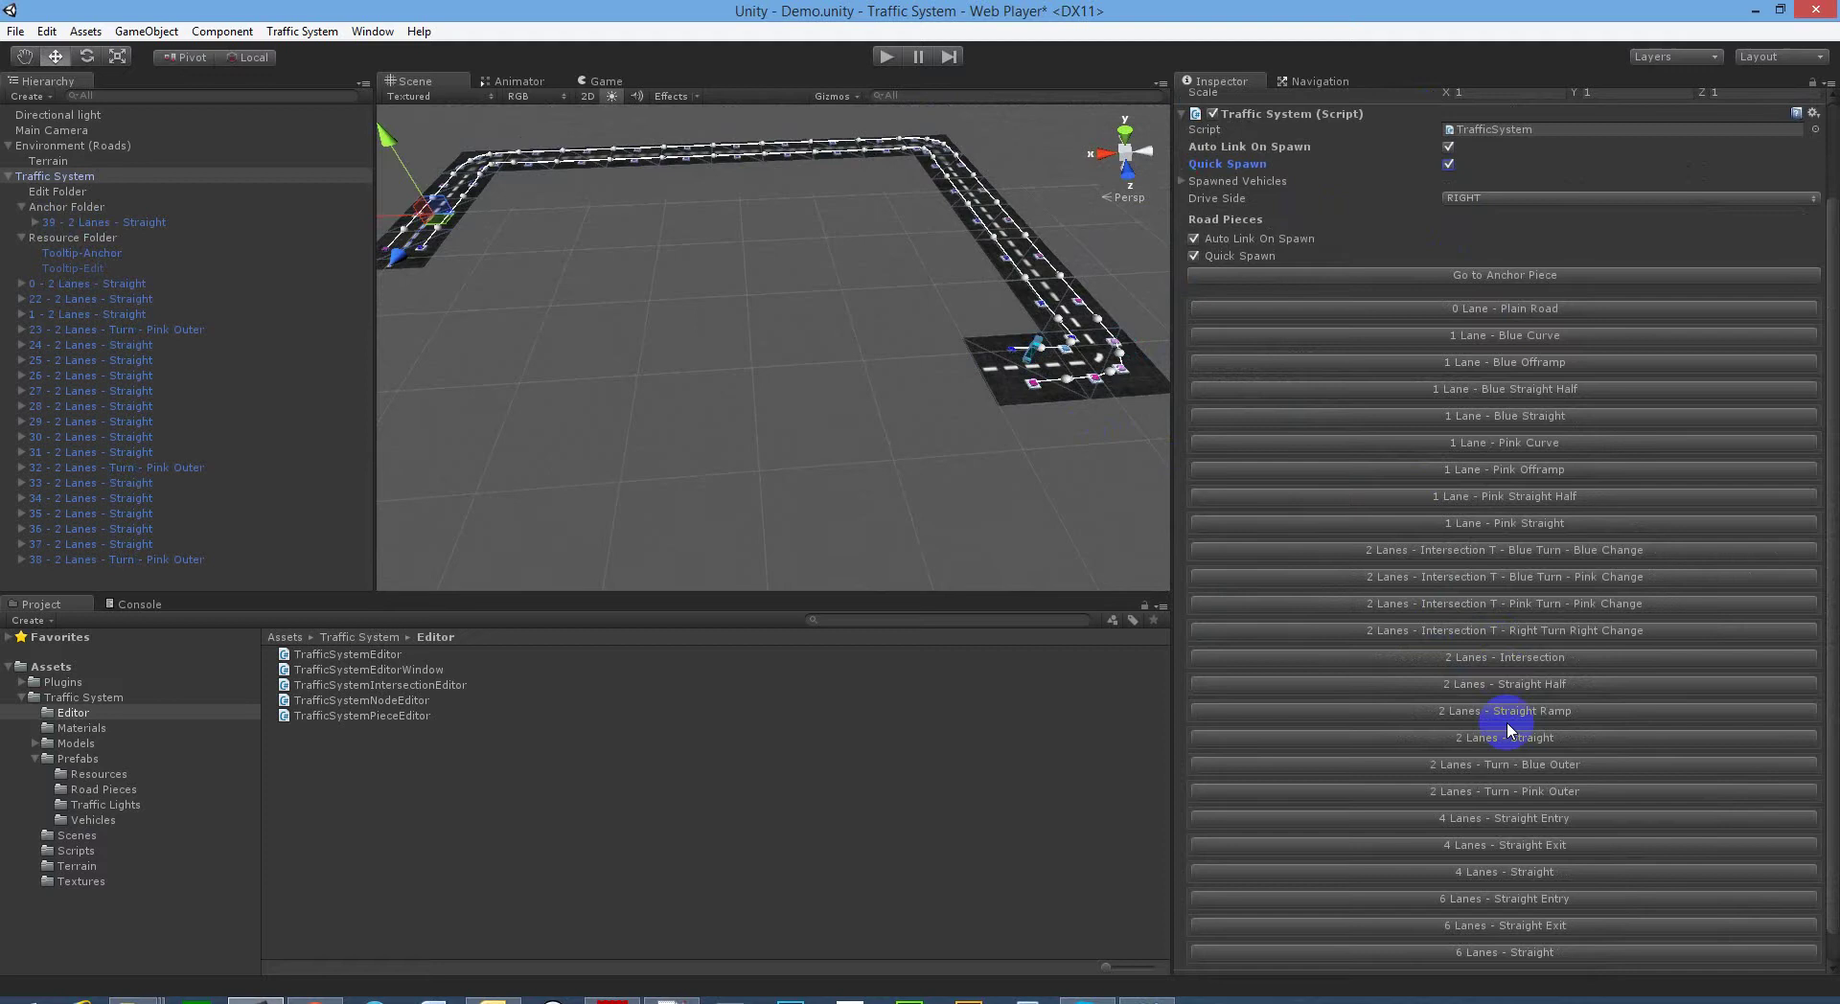
{"action": "scroll", "coordinate": [1504, 721], "scroll_direction": "down", "scroll_amount": 1}
{"action": "left_click", "coordinate": [1484, 710]}
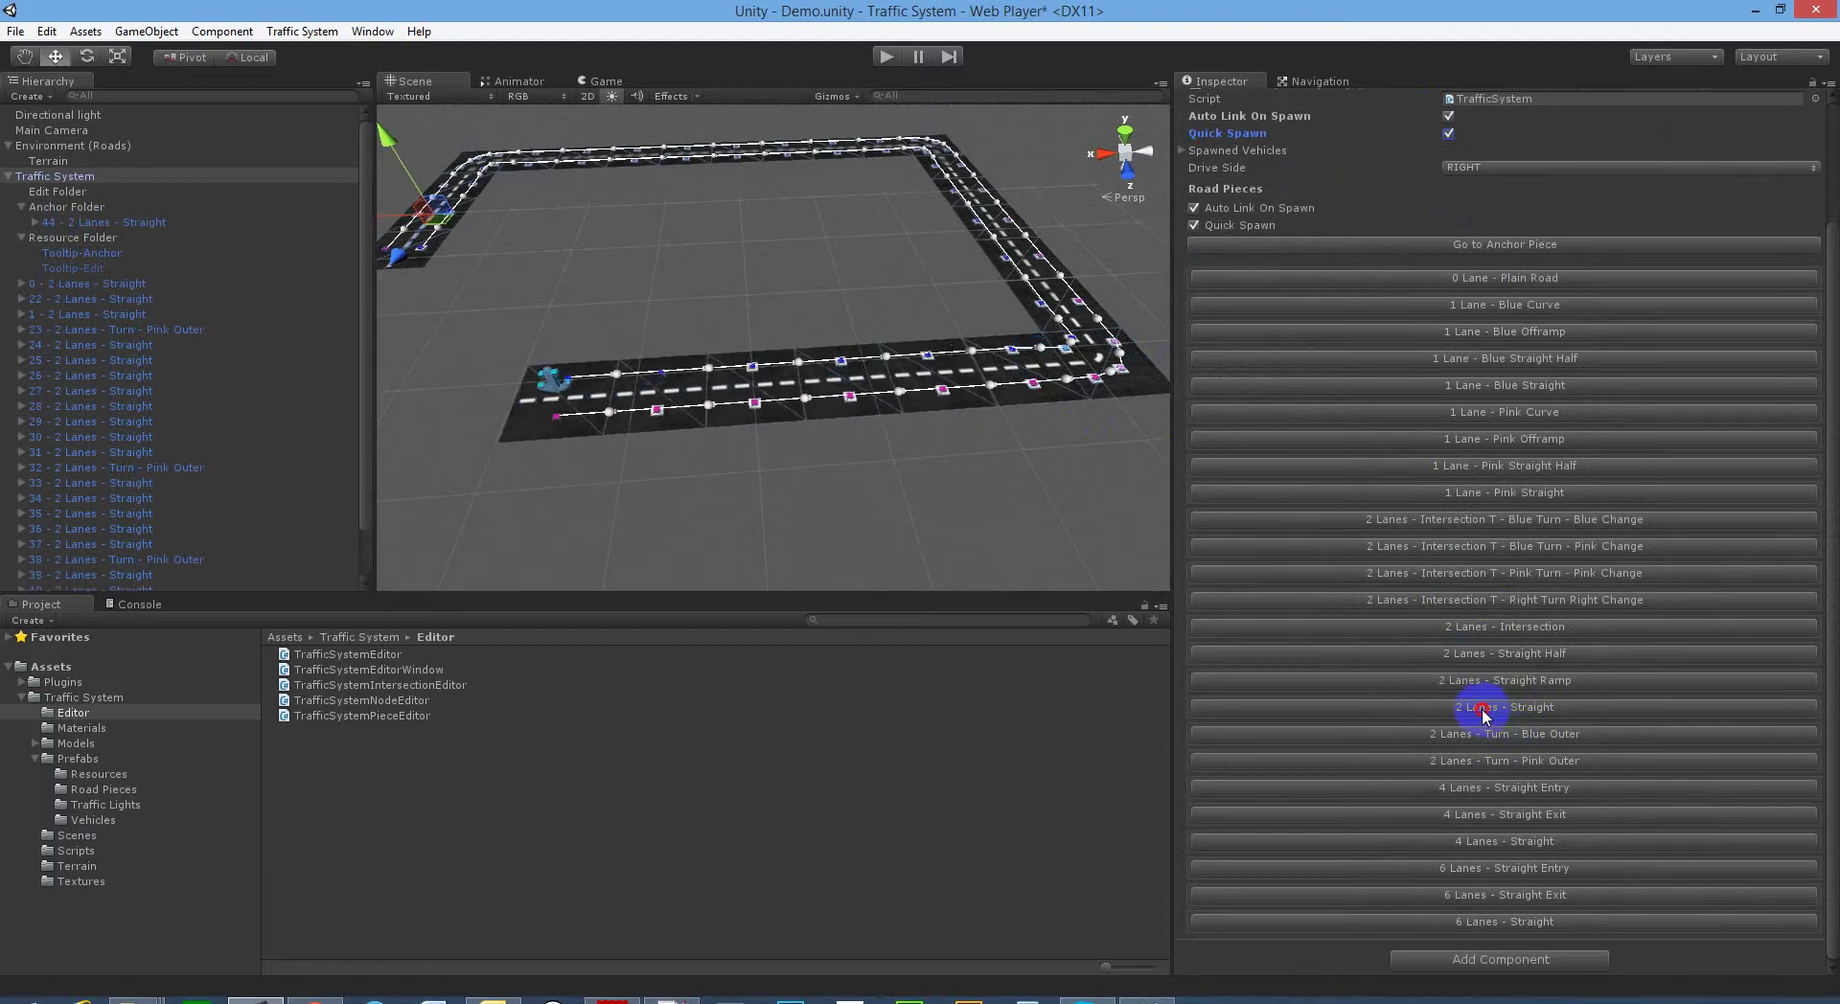
{"action": "left_click", "coordinate": [1484, 709]}
{"action": "left_click", "coordinate": [1483, 709]}
{"action": "left_click_drag", "start_coordinate": [935, 352], "coordinate": [1063, 353], "text": "alt"}
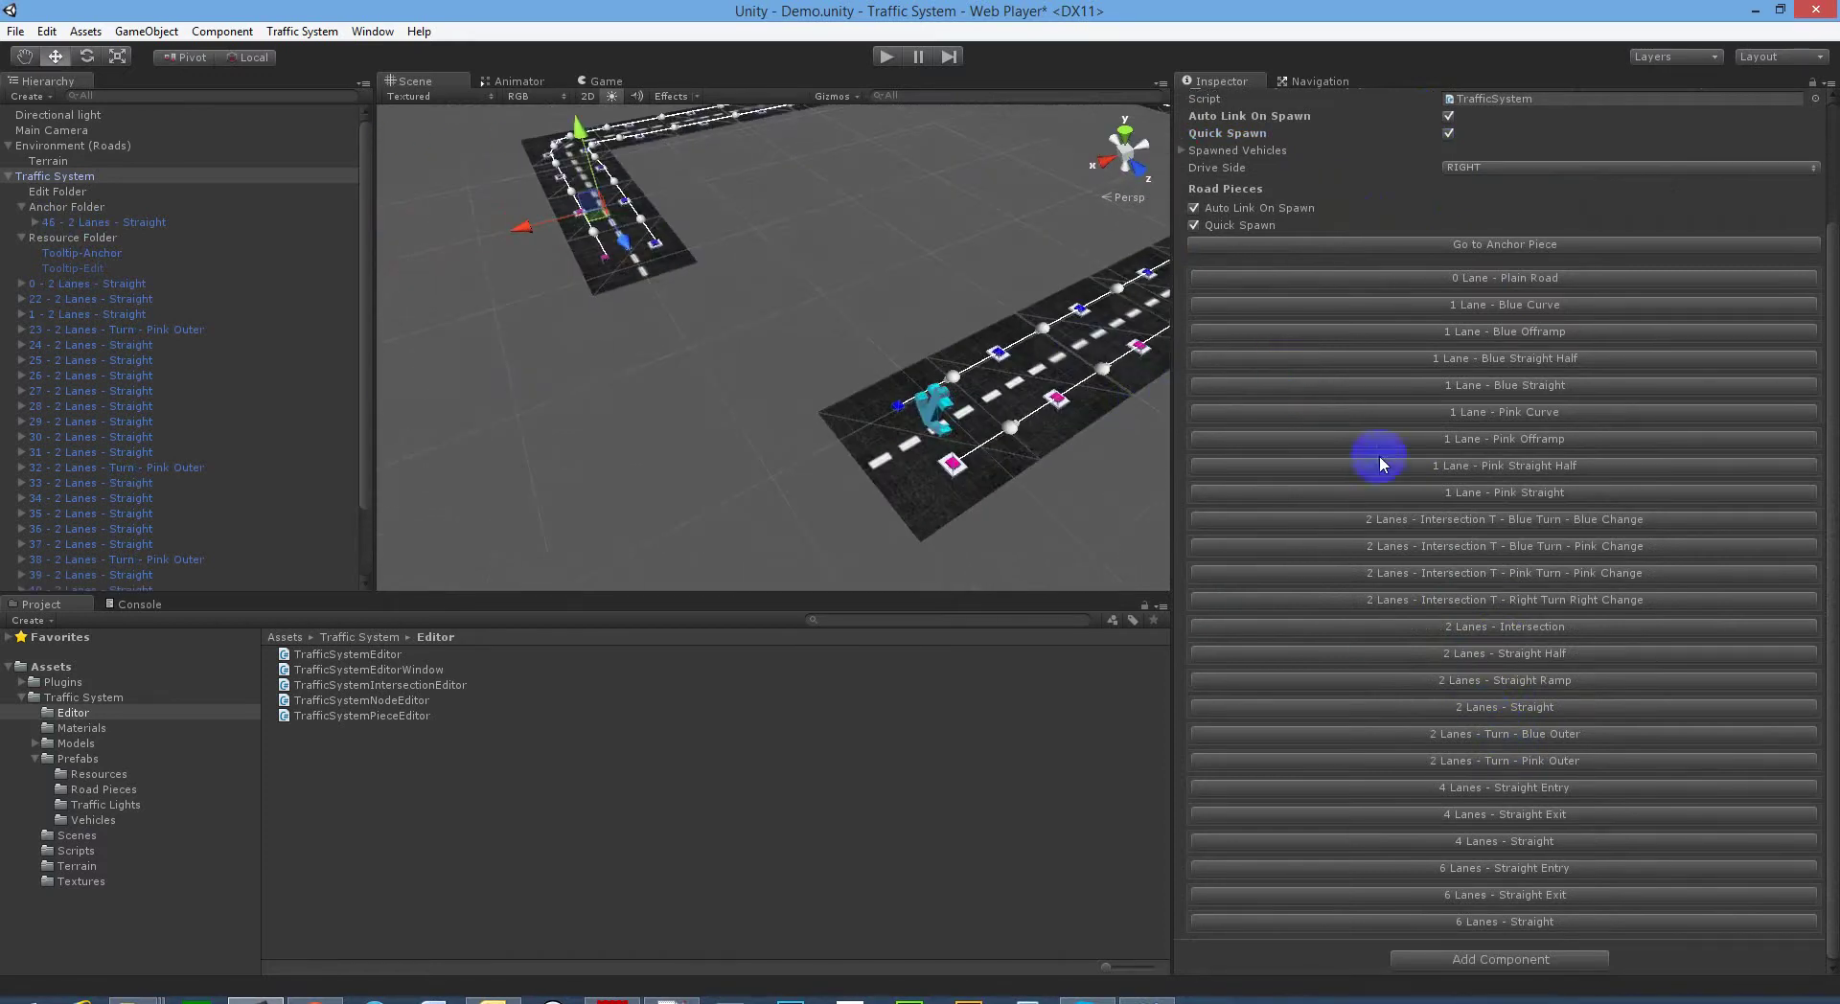
{"action": "left_click", "coordinate": [1540, 763]}
- Attach a straight to the fourth turn's SOUTH point, save it, then add one more straight
{"action": "left_click_drag", "start_coordinate": [681, 332], "coordinate": [974, 381], "text": "alt"}
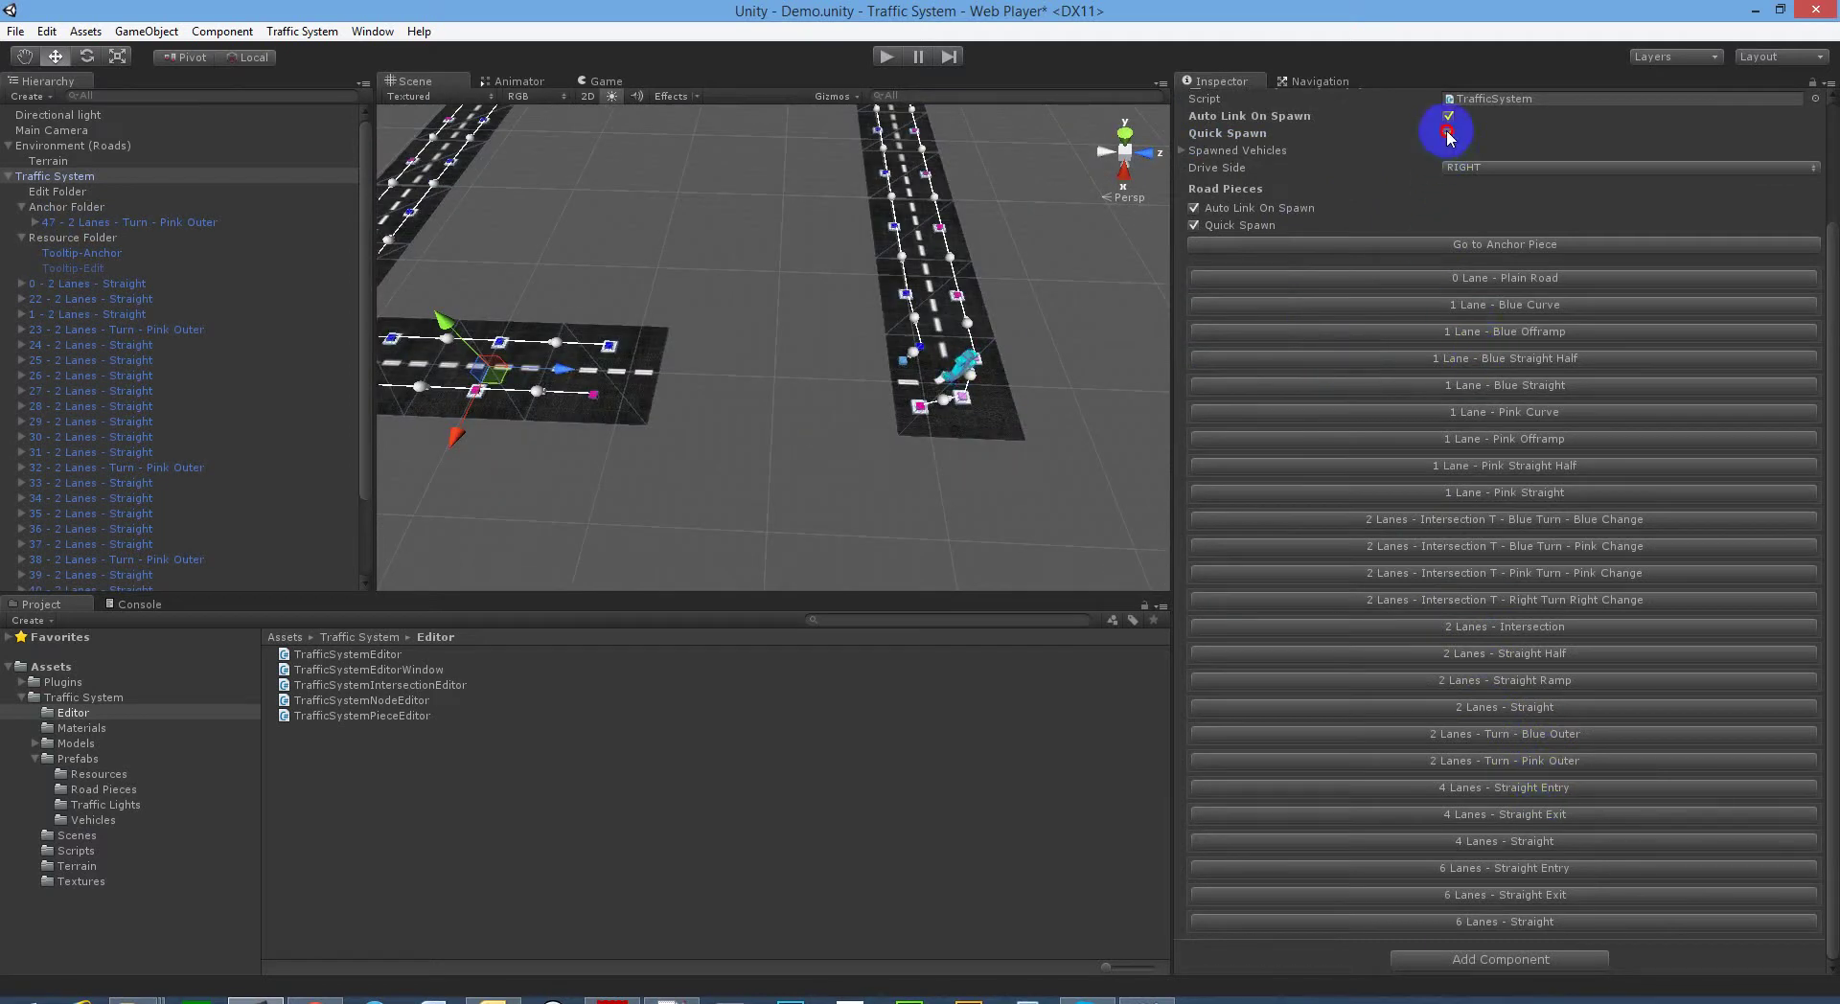
{"action": "left_click", "coordinate": [1518, 710]}
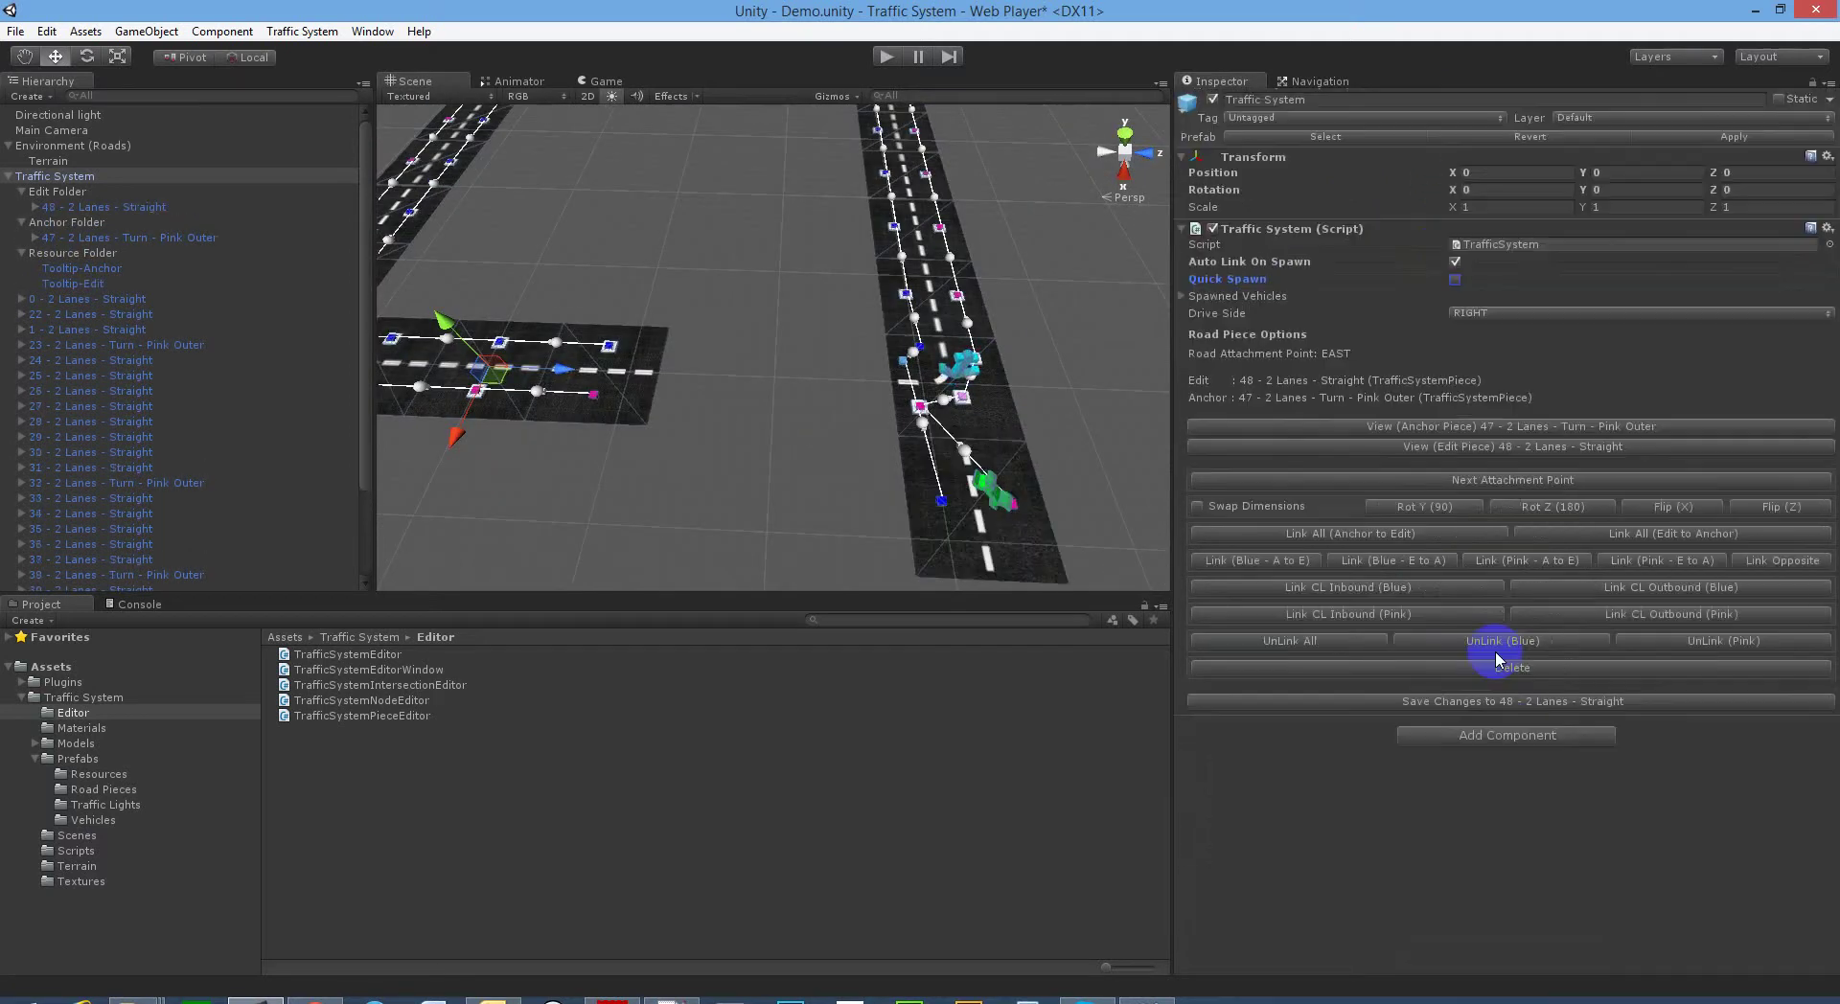
{"action": "left_click", "coordinate": [1375, 482]}
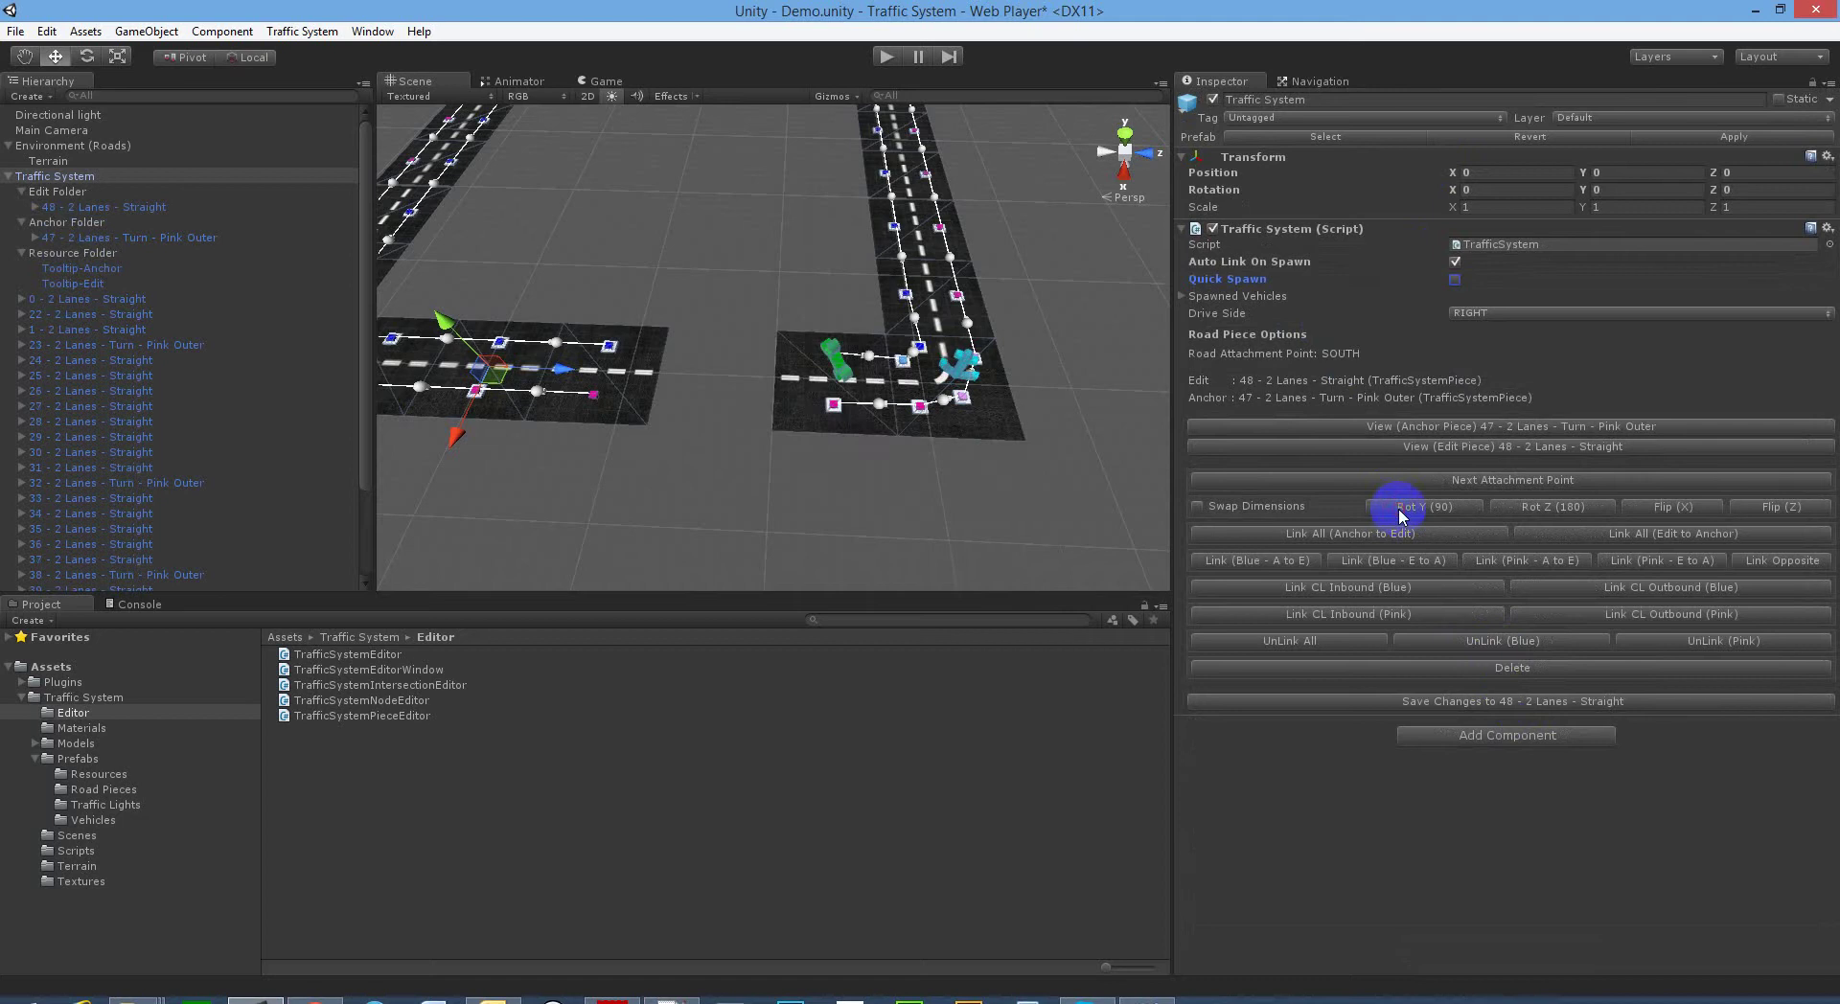
{"action": "left_click", "coordinate": [1442, 671]}
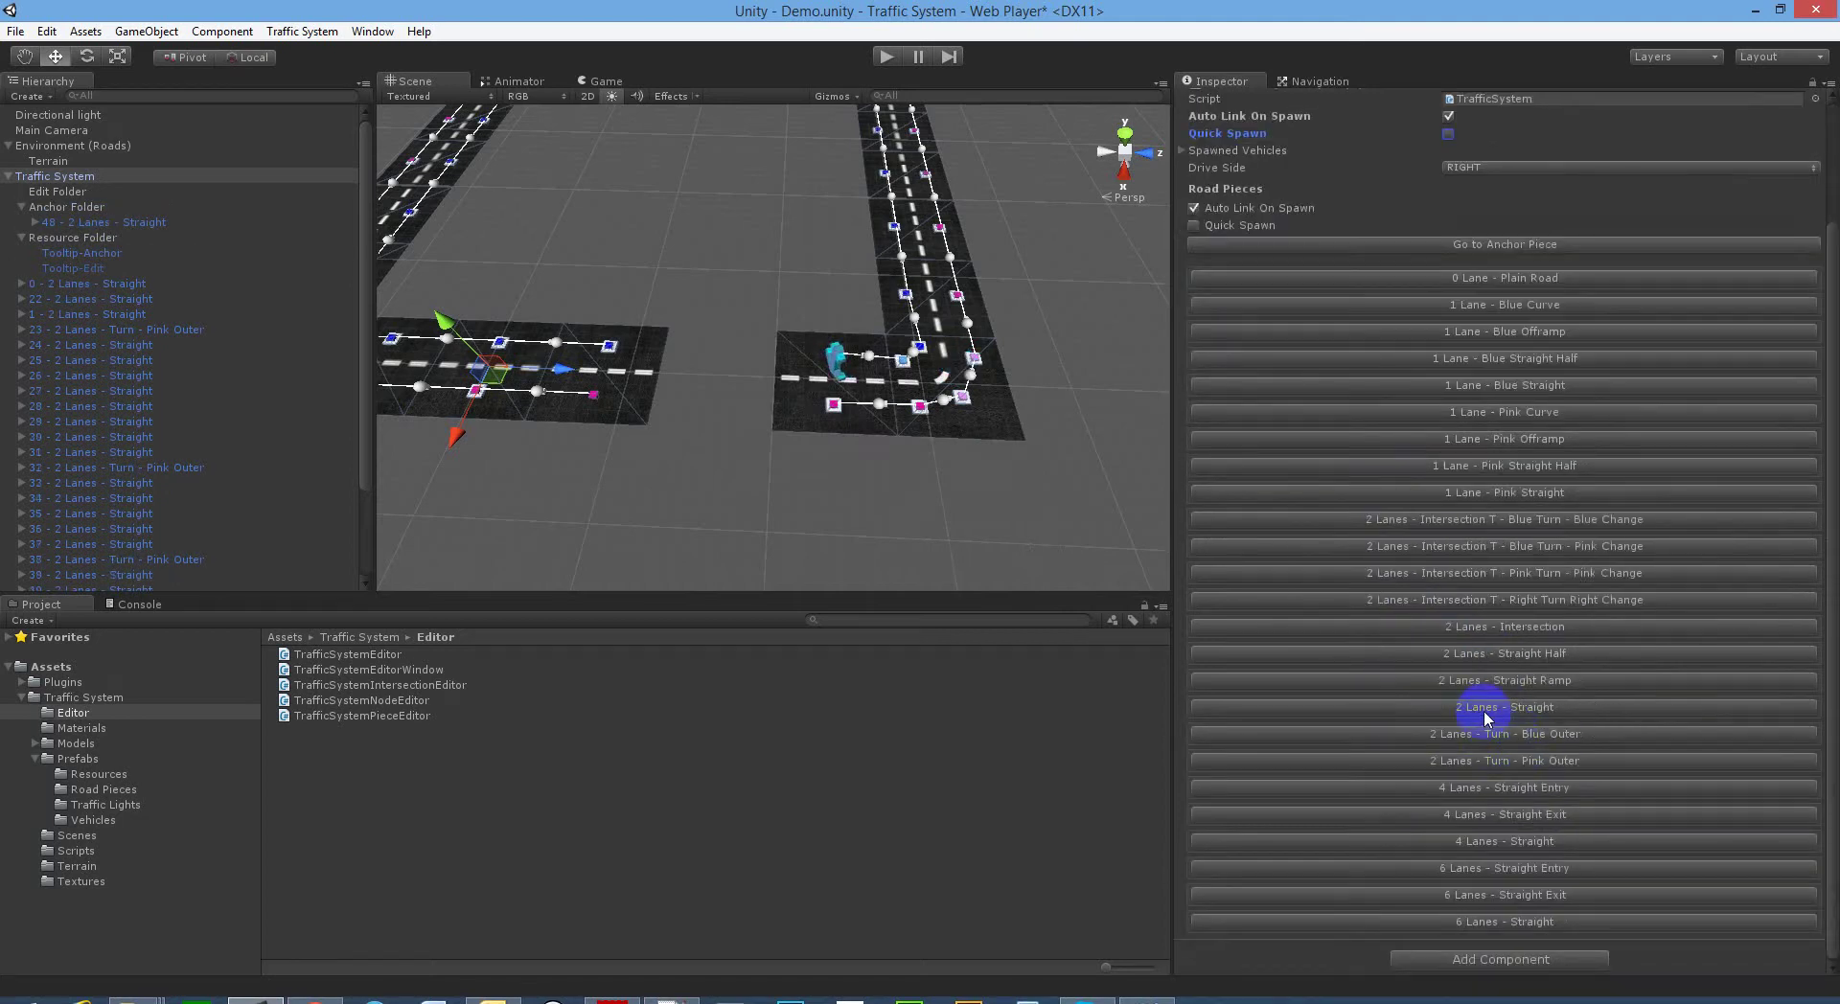
{"action": "left_click", "coordinate": [1486, 709]}
{"action": "mouse_move", "coordinate": [875, 350]}
{"action": "left_mouse_down", "text": "alt"}
{"action": "mouse_move", "coordinate": [1171, 537]}
{"action": "mouse_move", "coordinate": [1142, 328]}
{"action": "left_mouse_up", "text": "alt"}
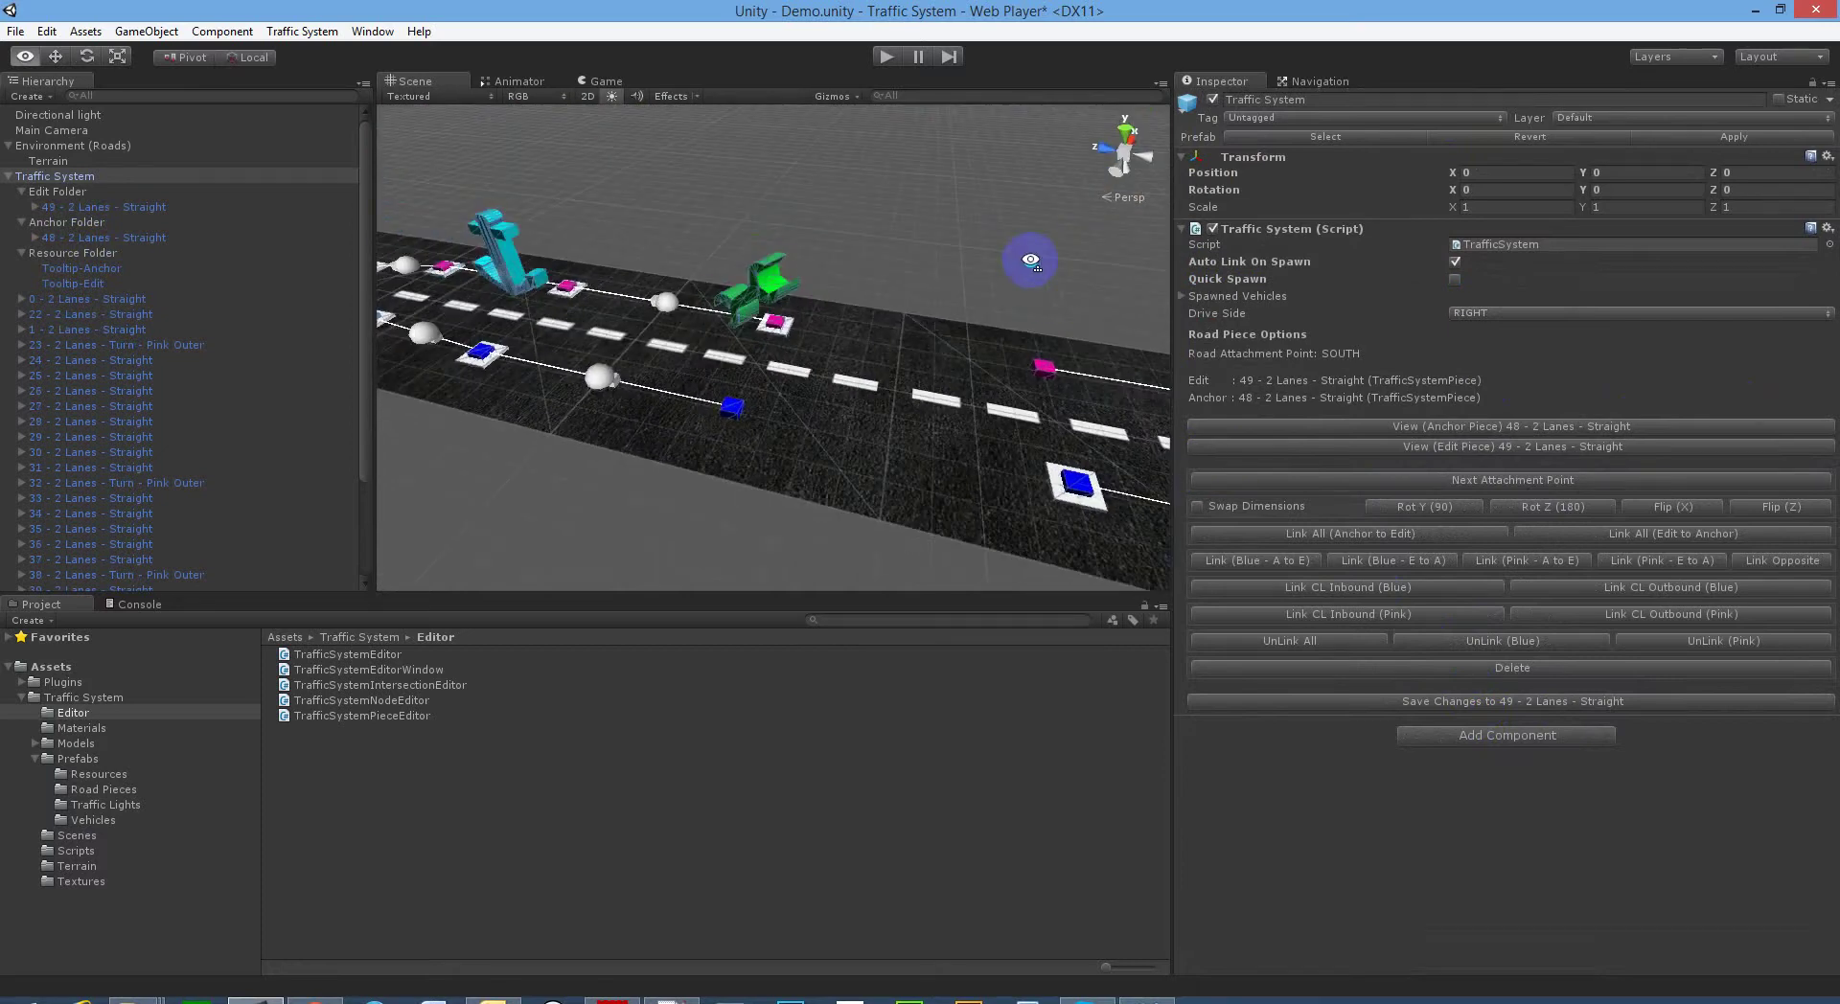
- Save the last straight piece into the road
{"action": "left_click", "coordinate": [1416, 694]}
{"action": "left_click_drag", "start_coordinate": [955, 329], "coordinate": [717, 294], "text": "alt"}
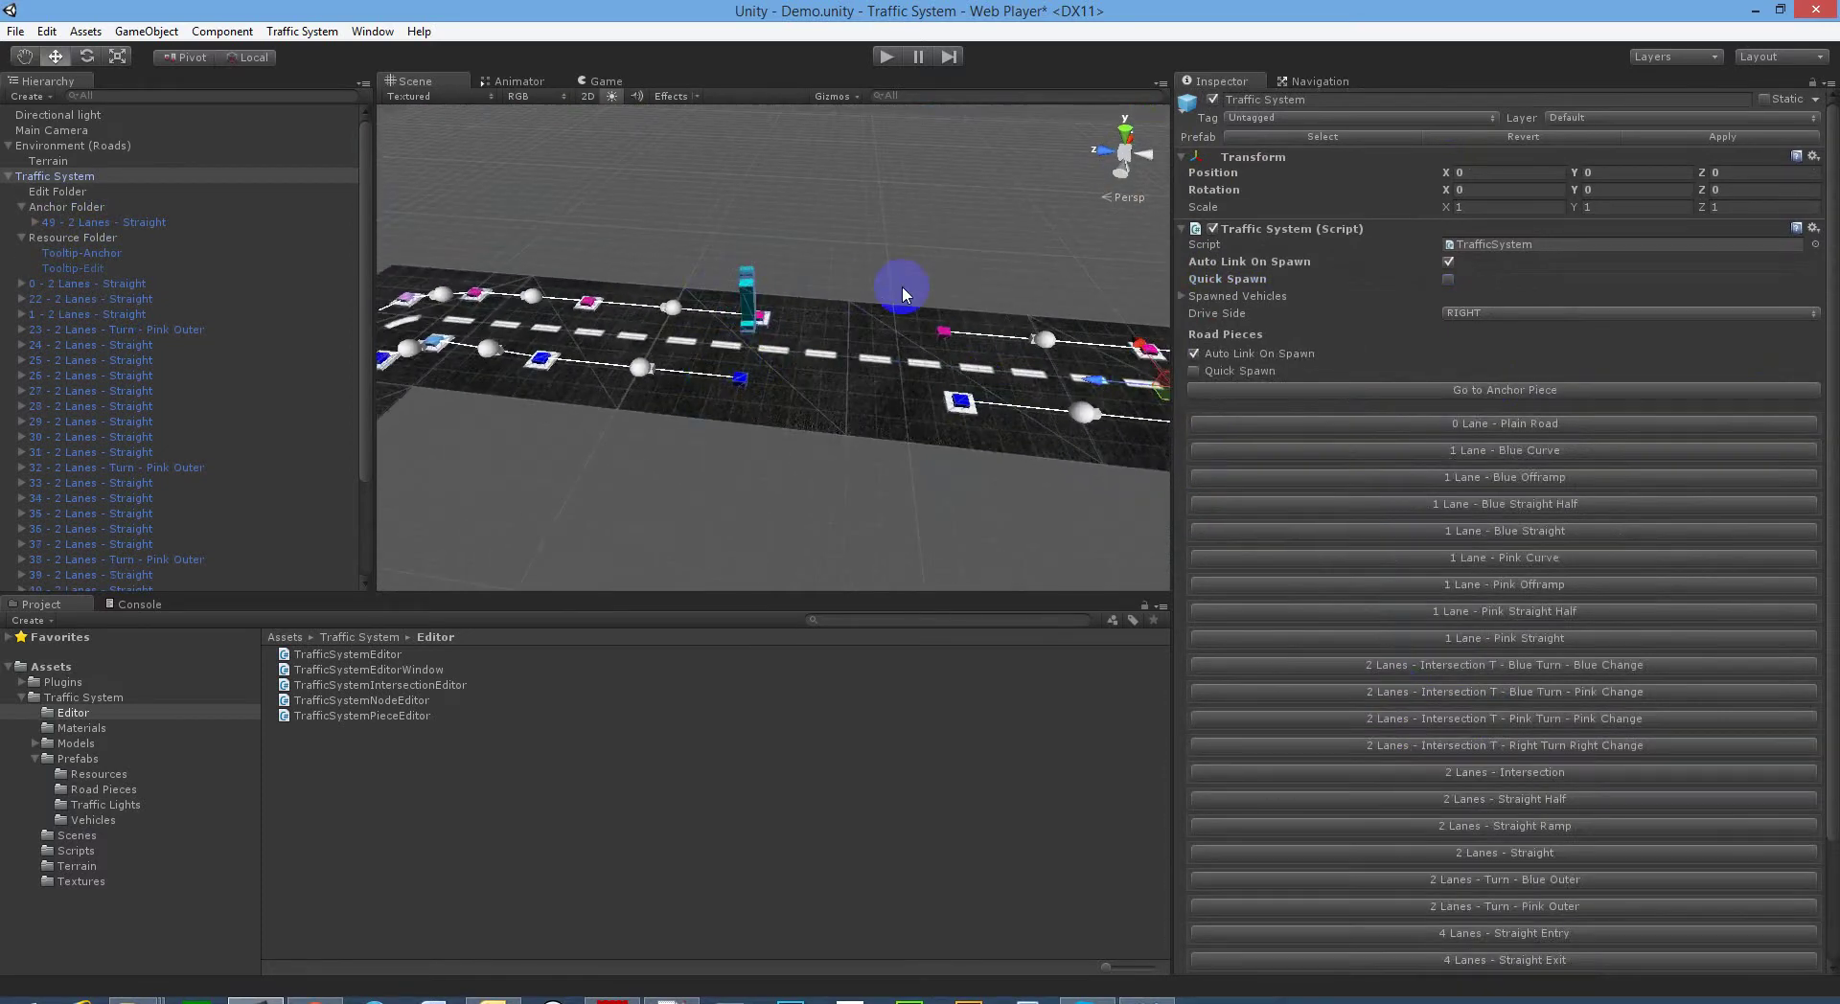
{"action": "scroll", "coordinate": [957, 488], "scroll_direction": "up", "scroll_amount": 2}
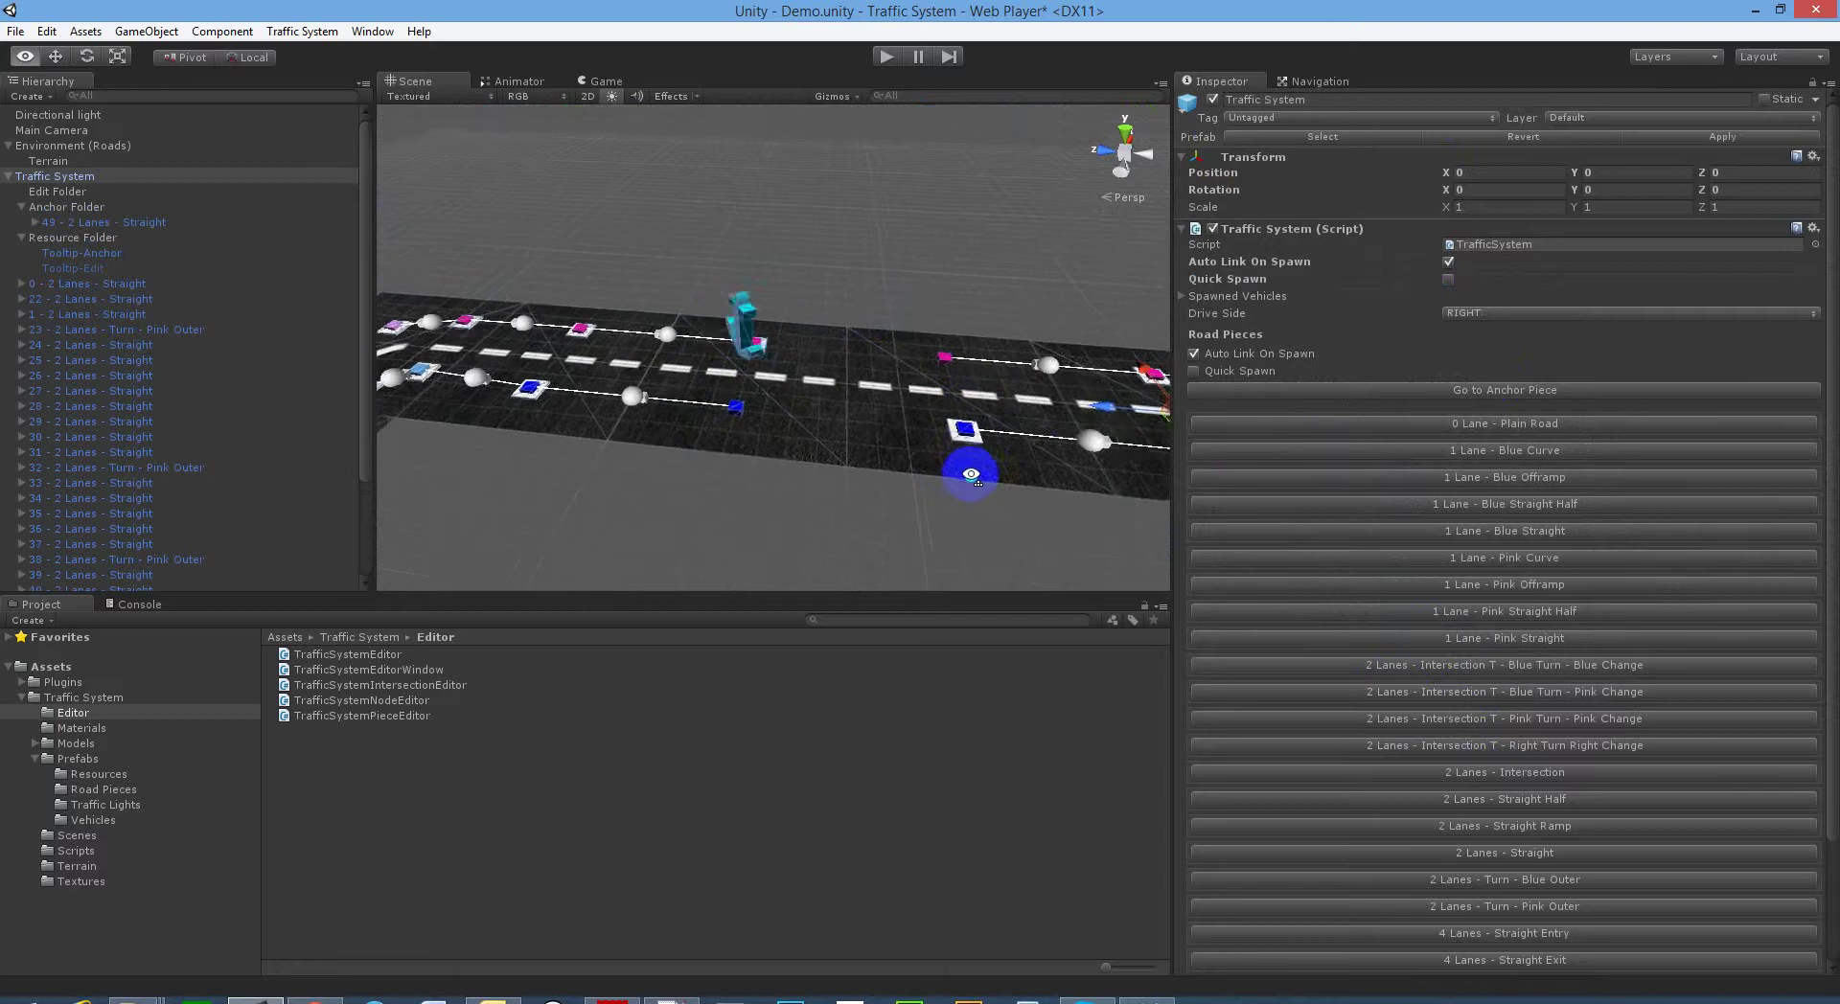
{"action": "scroll", "coordinate": [973, 464], "scroll_direction": "up", "scroll_amount": 2}
- Set straight piece 22 as the edit piece and Link All (Anchor to Edit)
{"action": "left_click", "coordinate": [936, 410]}
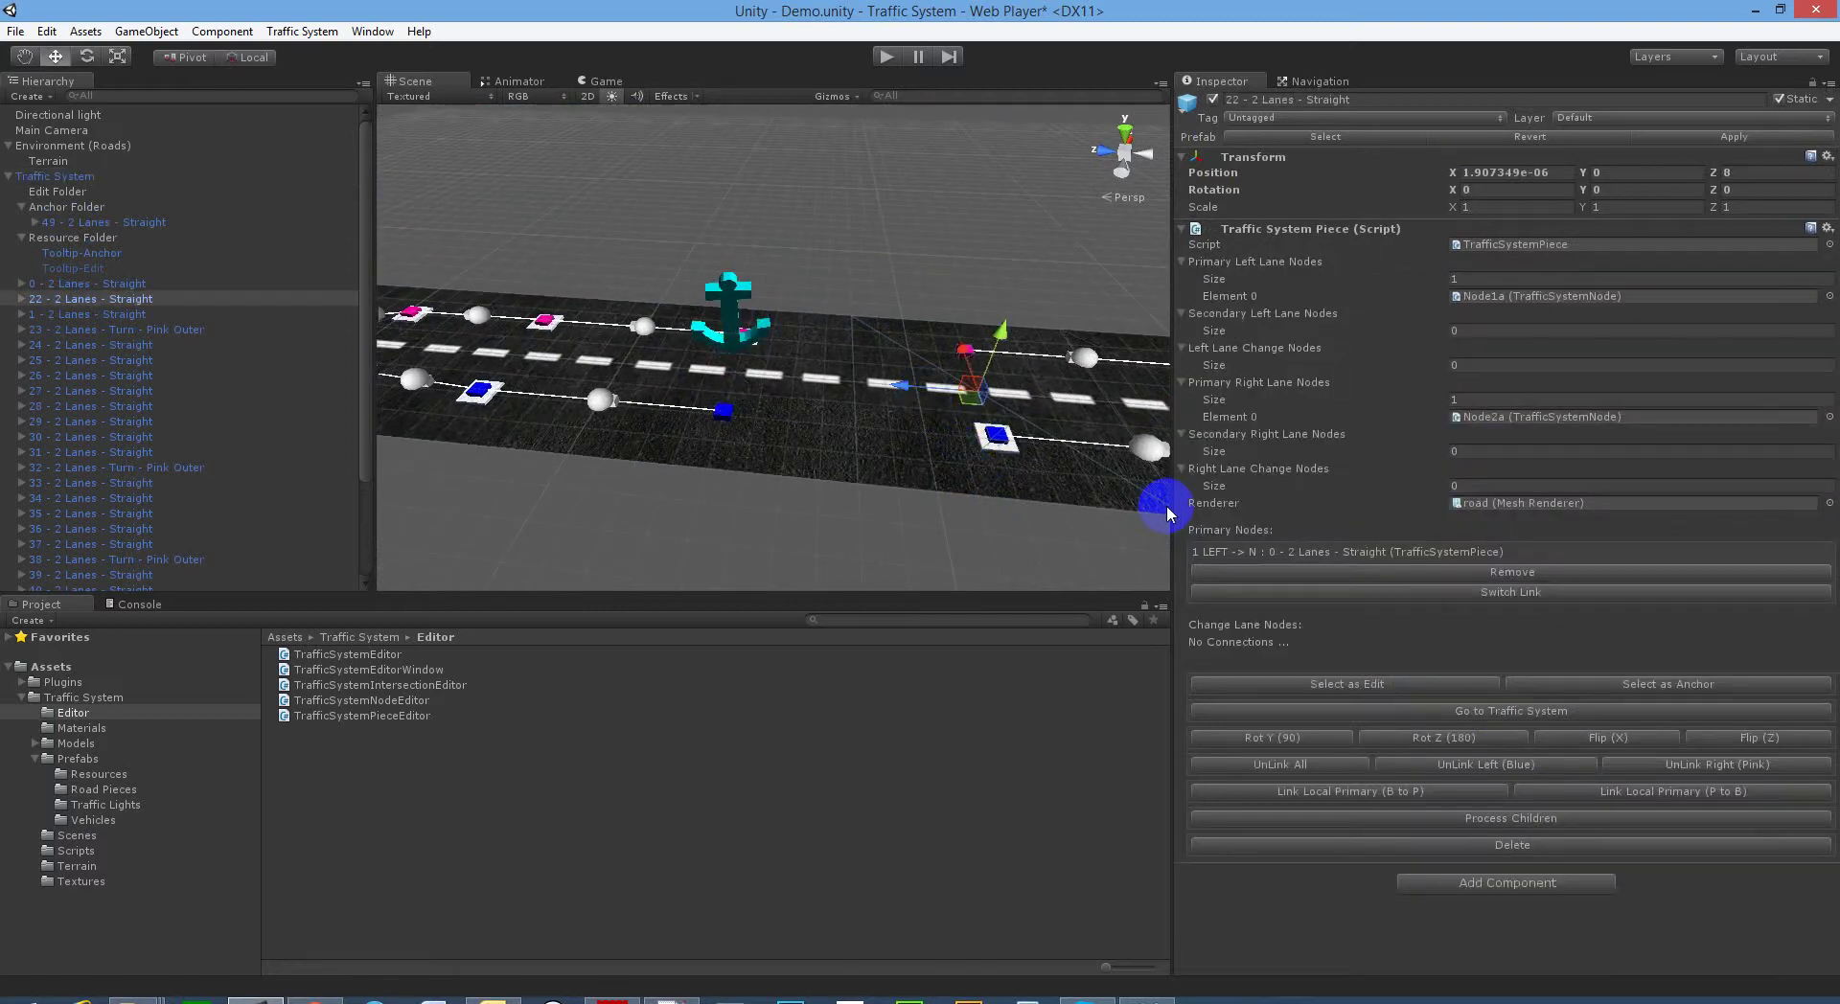
{"action": "left_click", "coordinate": [1350, 687]}
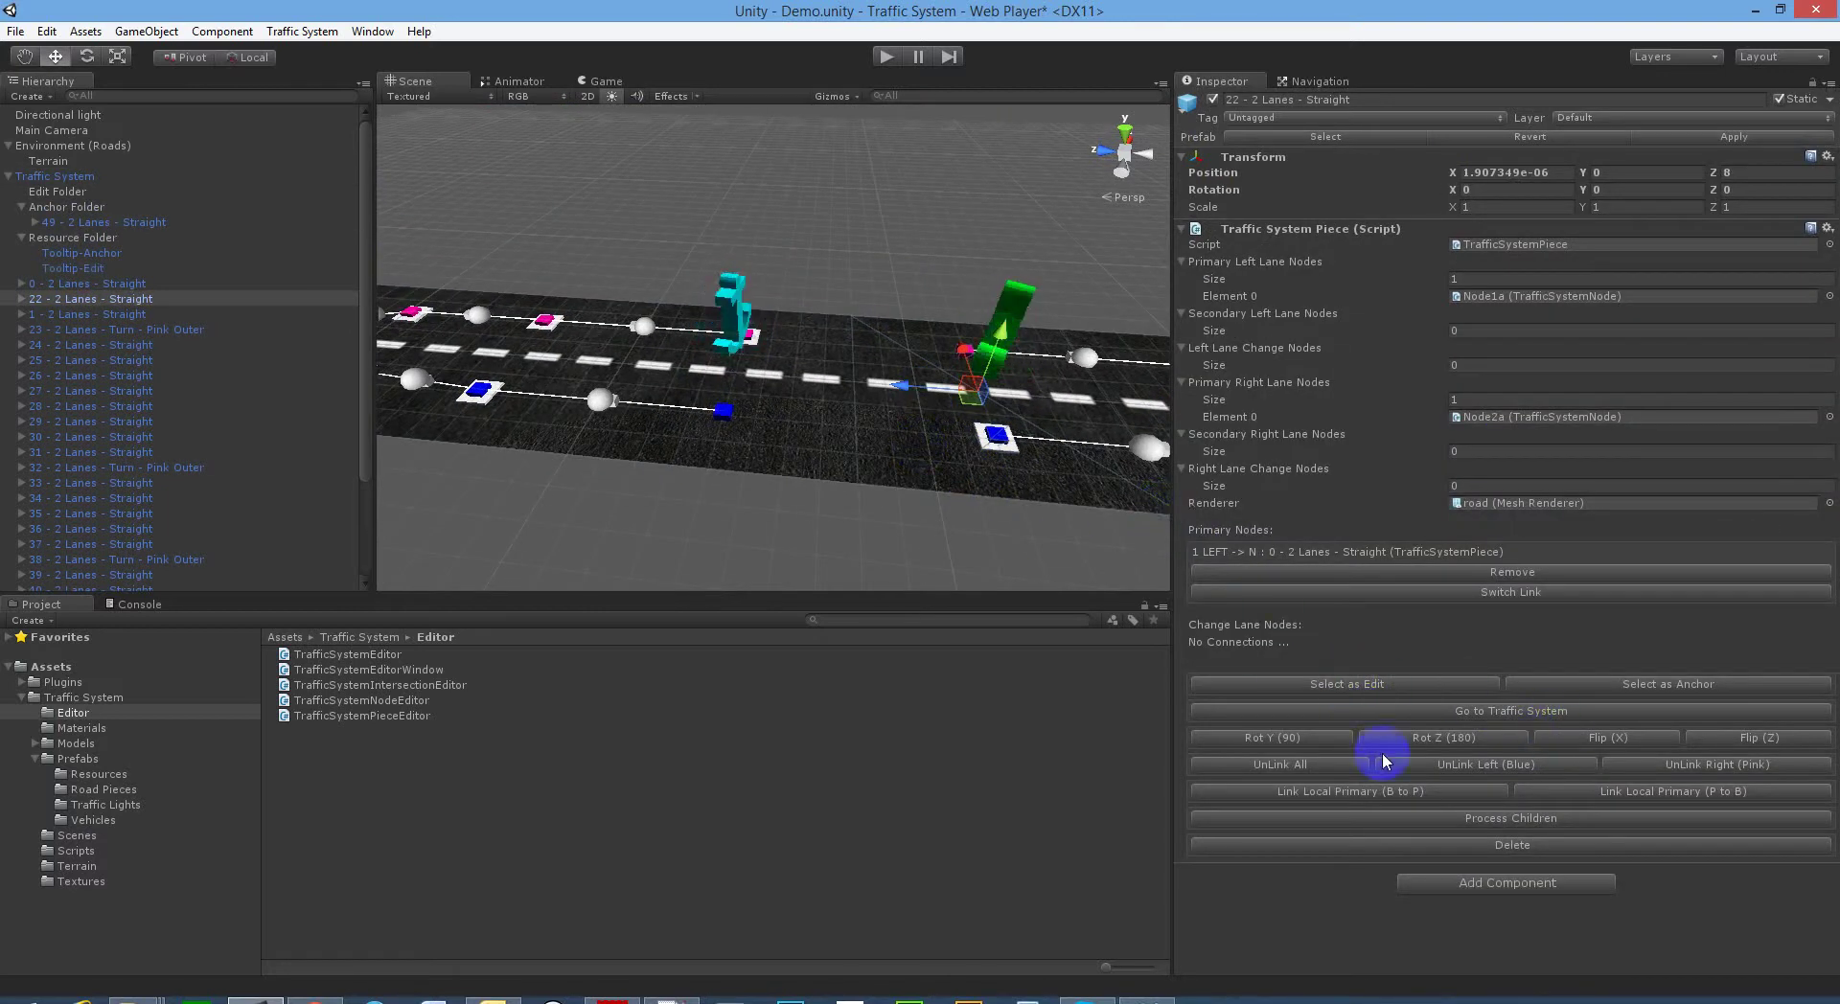
{"action": "left_click", "coordinate": [1504, 709]}
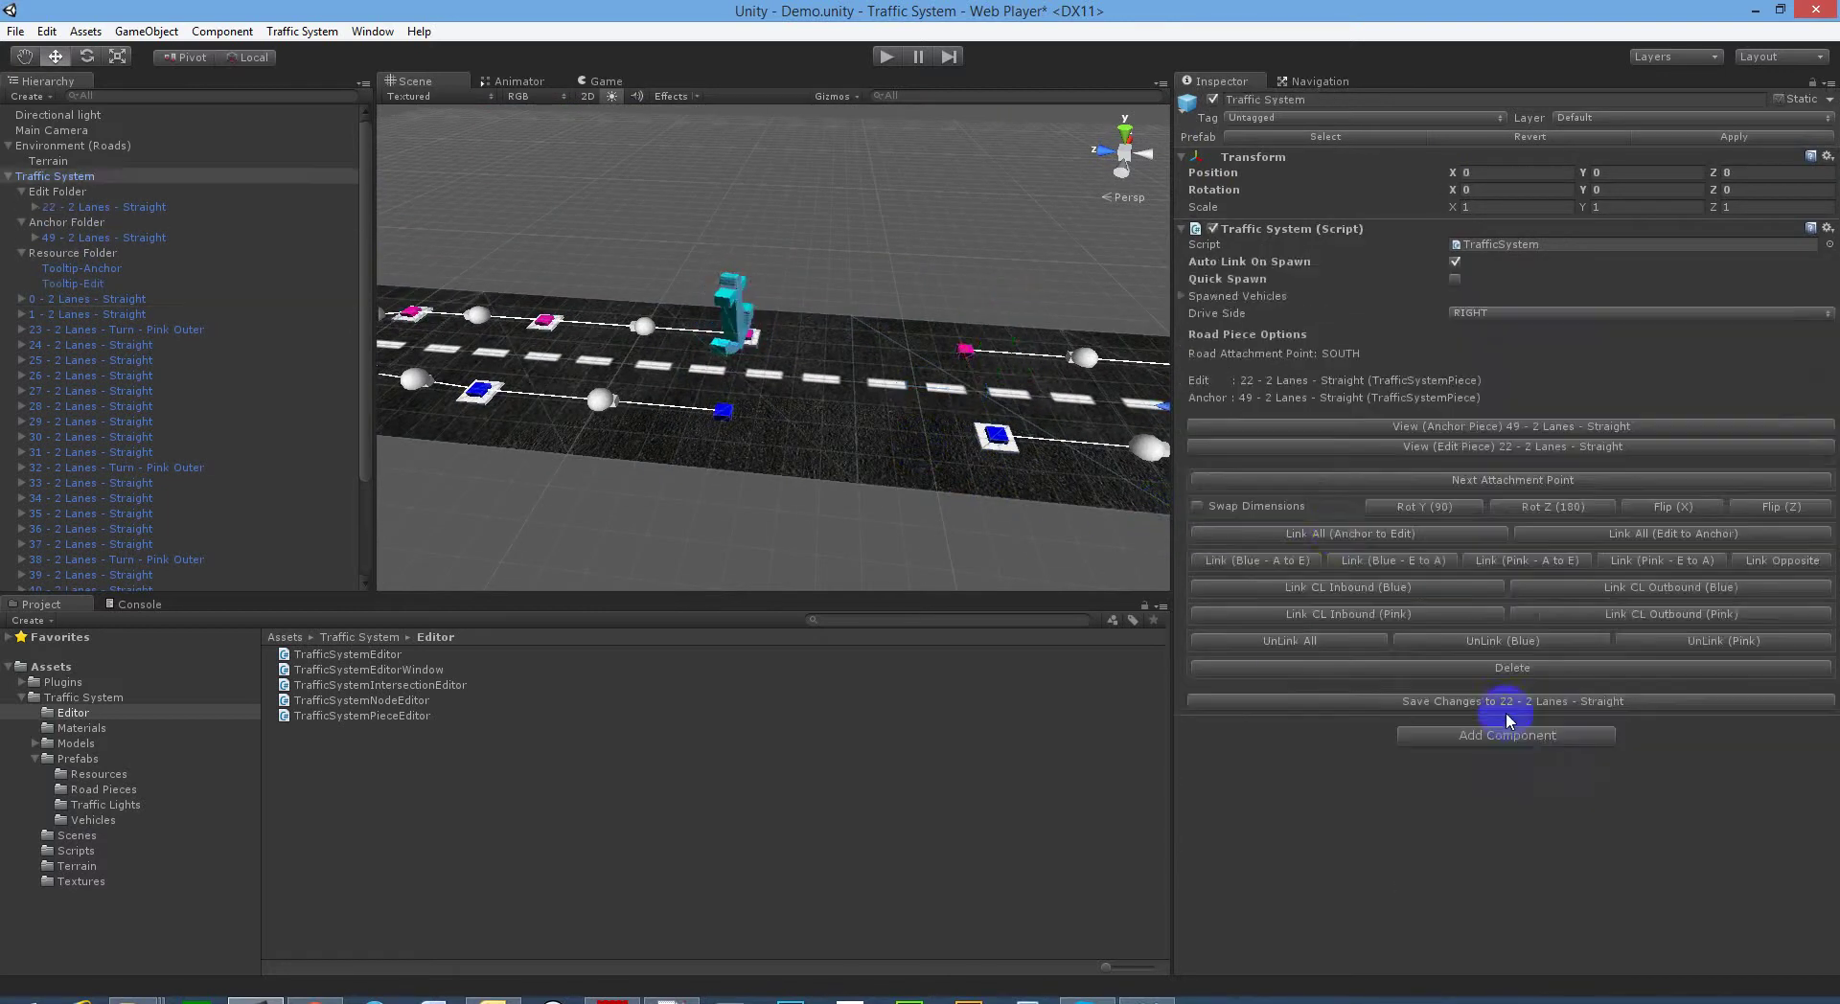
{"action": "left_click", "coordinate": [1340, 533]}
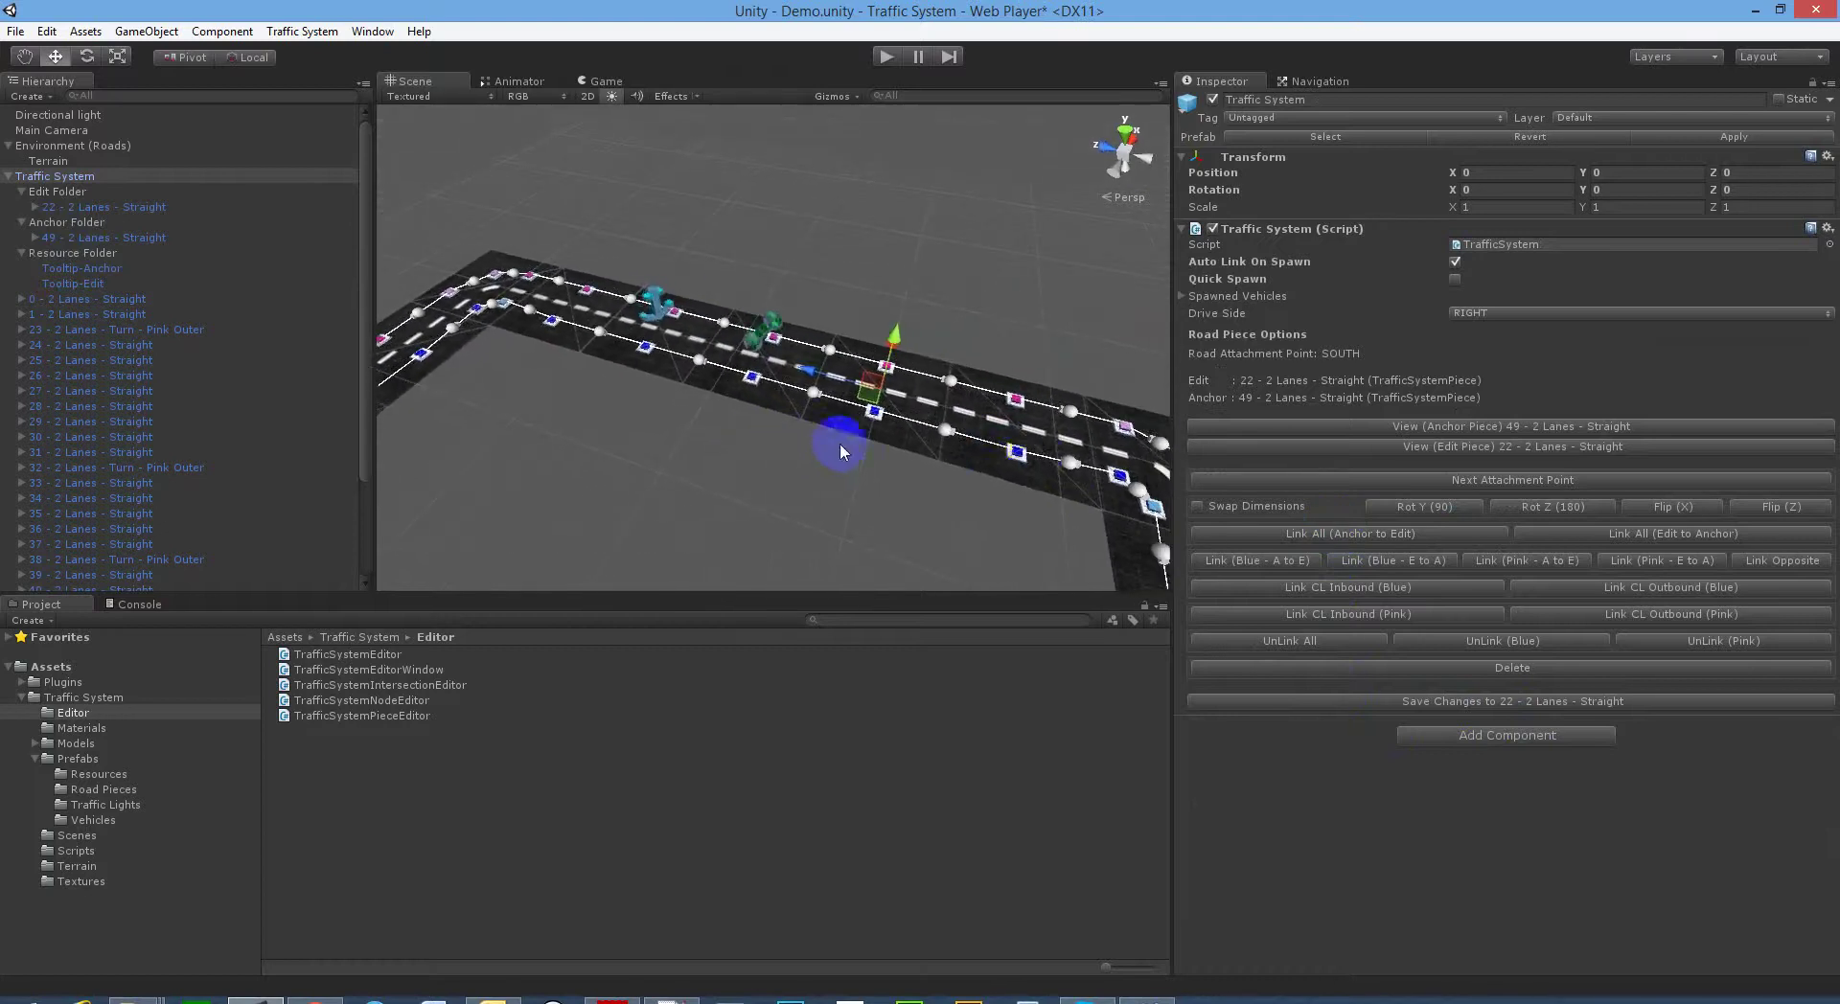